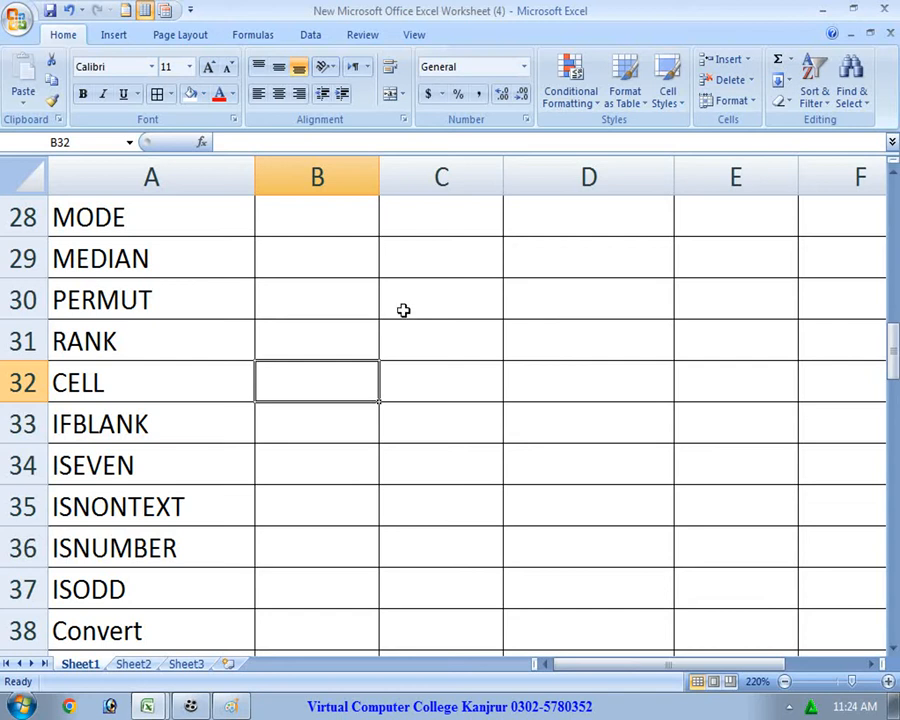
Enter the values 230, 254, 350 and 388 down column C in cells C30 to C33.
left_click(408, 304)
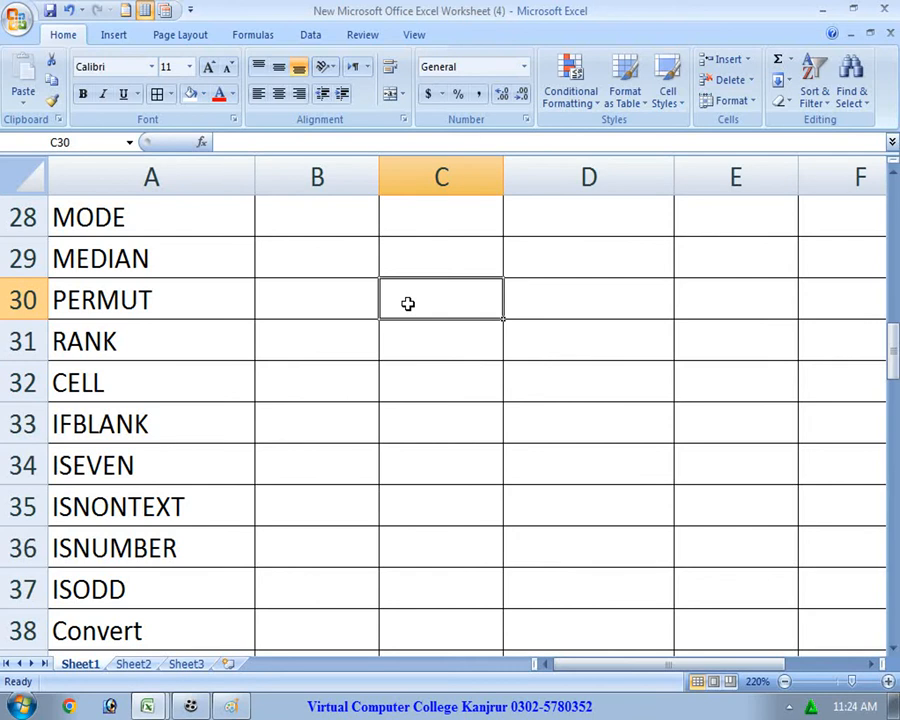
type("230")
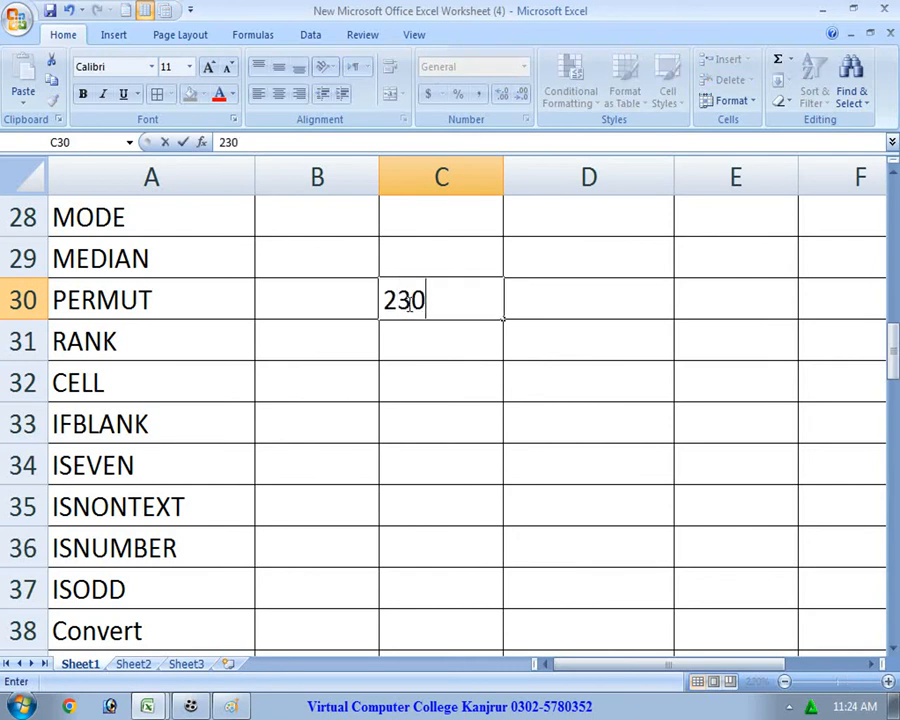
key("Return")
type("254")
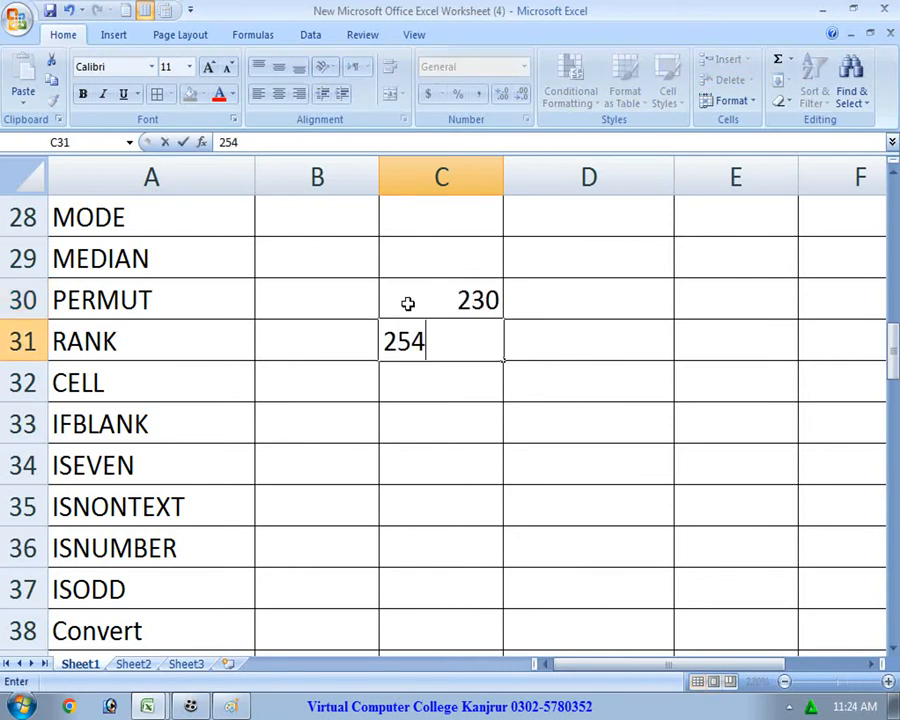
key("Return")
type("350")
key("Return")
type("388")
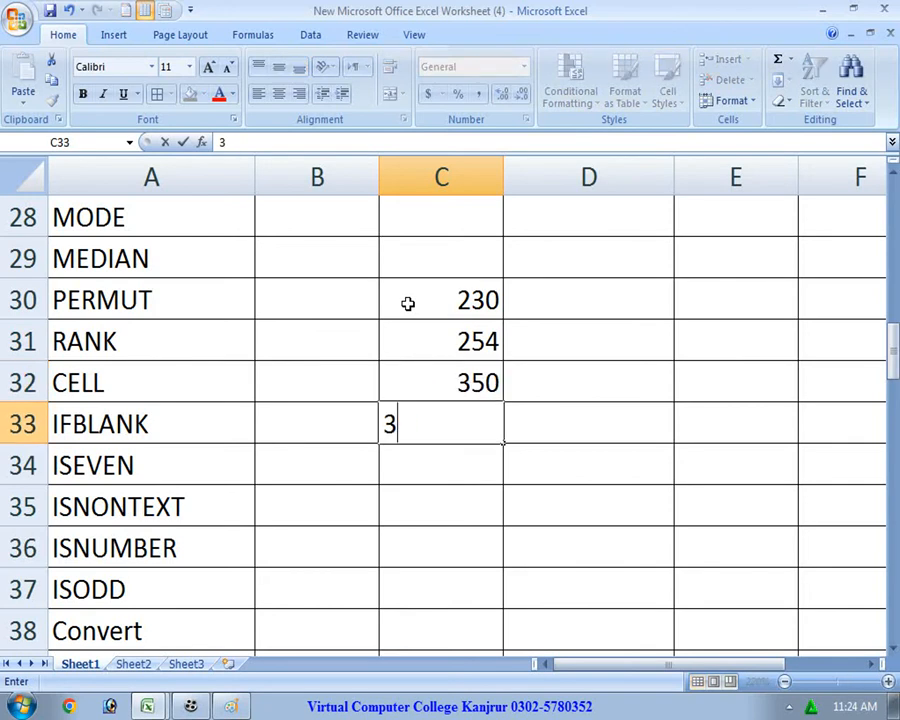
key("Return")
Continue column C with the values 254, 3366, 341, 254 and 388 in cells C34 to C38.
type("254")
key("Return")
type("3366")
key("Return")
type("341")
key("Return")
type("254")
key("Return")
type("388")
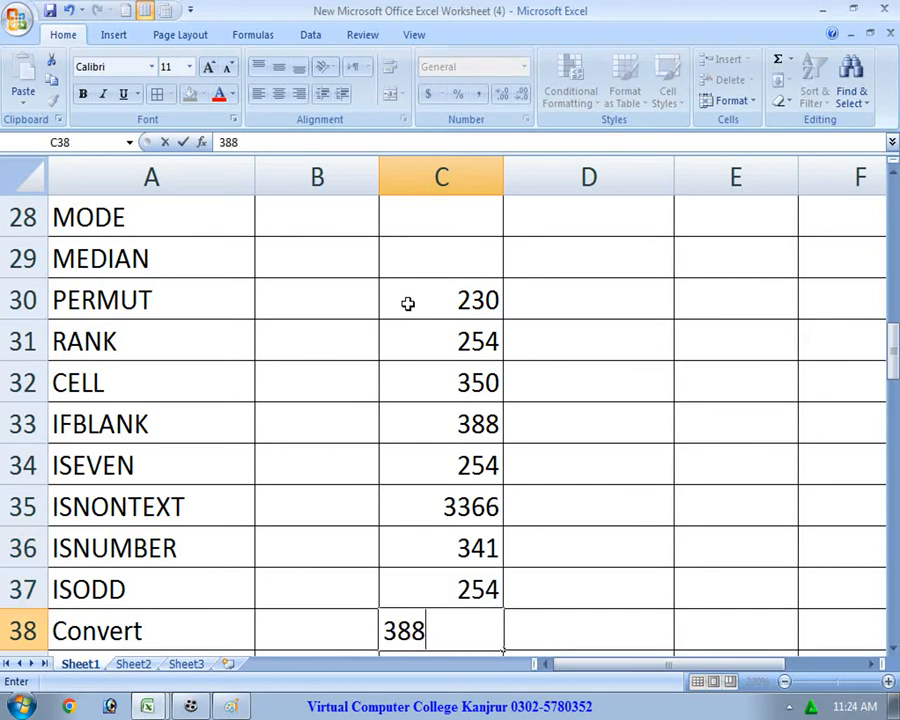
key("Return")
Complete the column C data with 66, 33, 388, 25, 254 and 574 in cells C39 to C44.
type("66")
key("Return")
type("33")
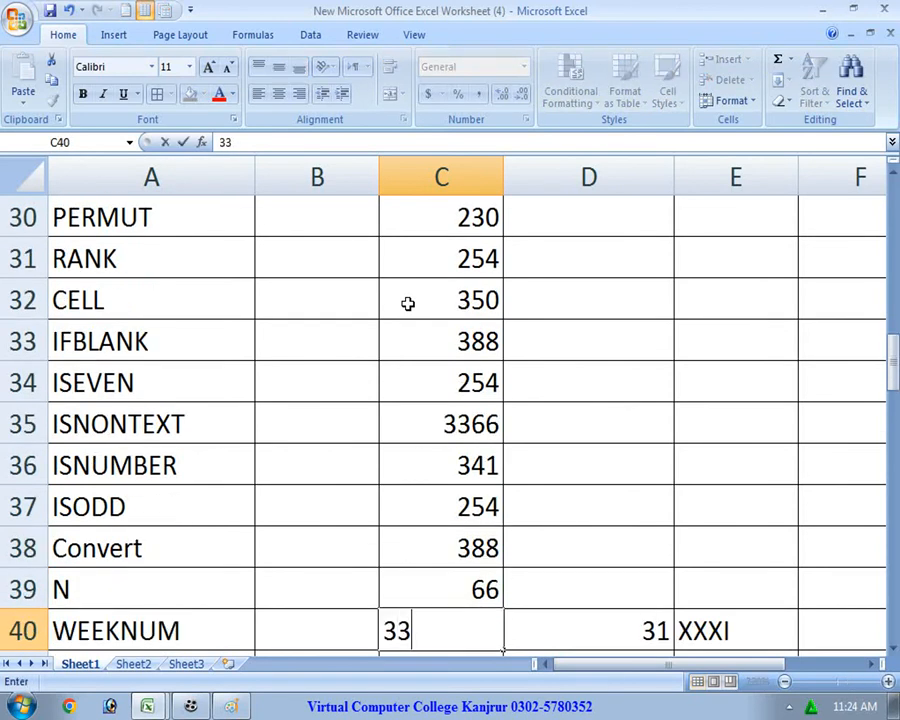
key("Return")
type("388")
key("Return")
type("025")
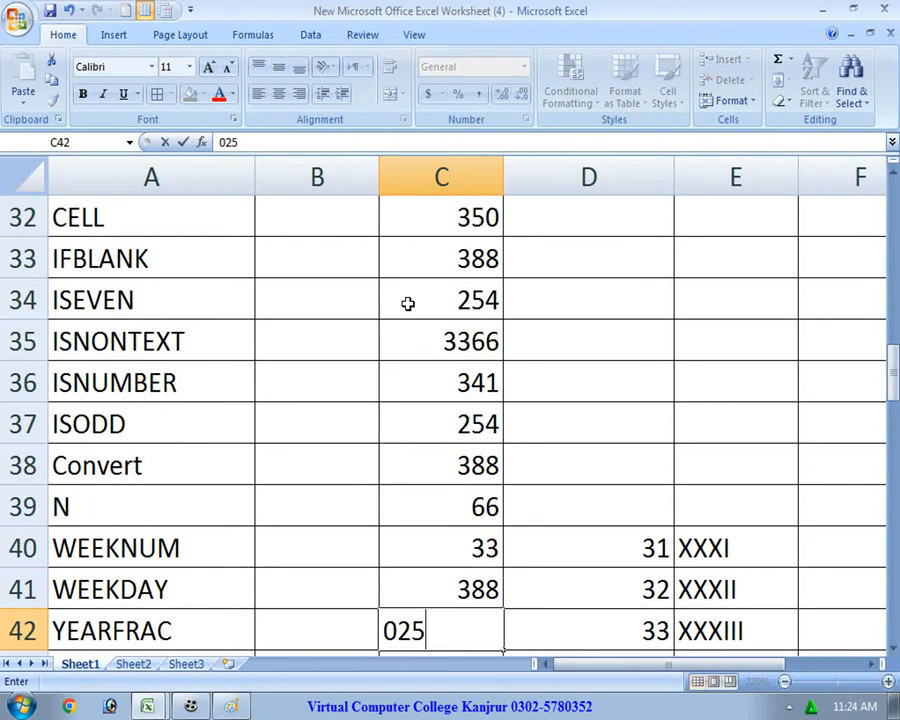
key("Return")
type("254")
key("Return")
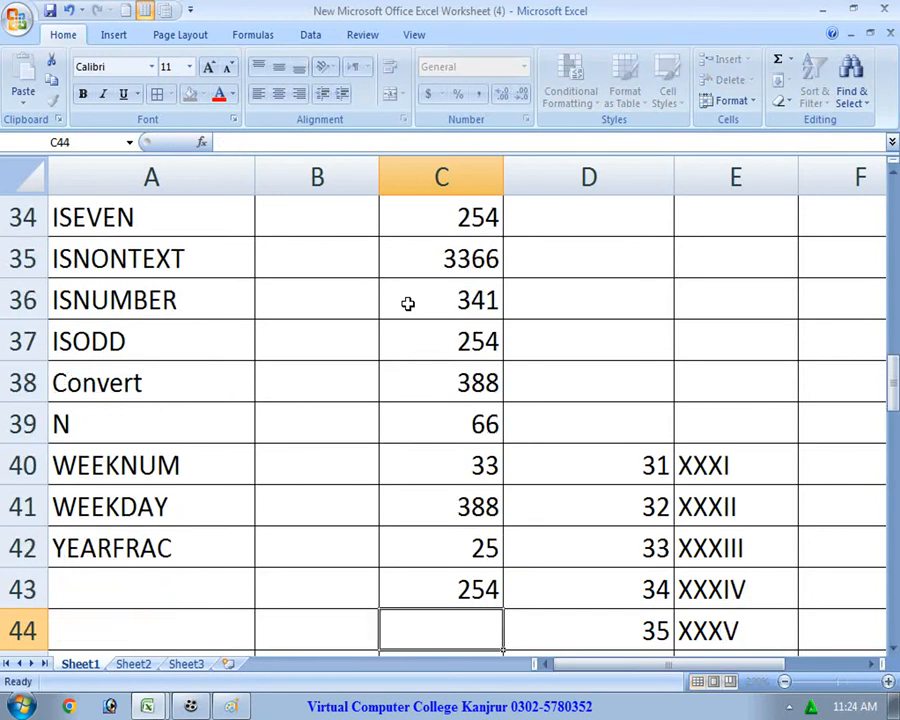
type("574")
key("Return")
type("3")
key("BackSpace")
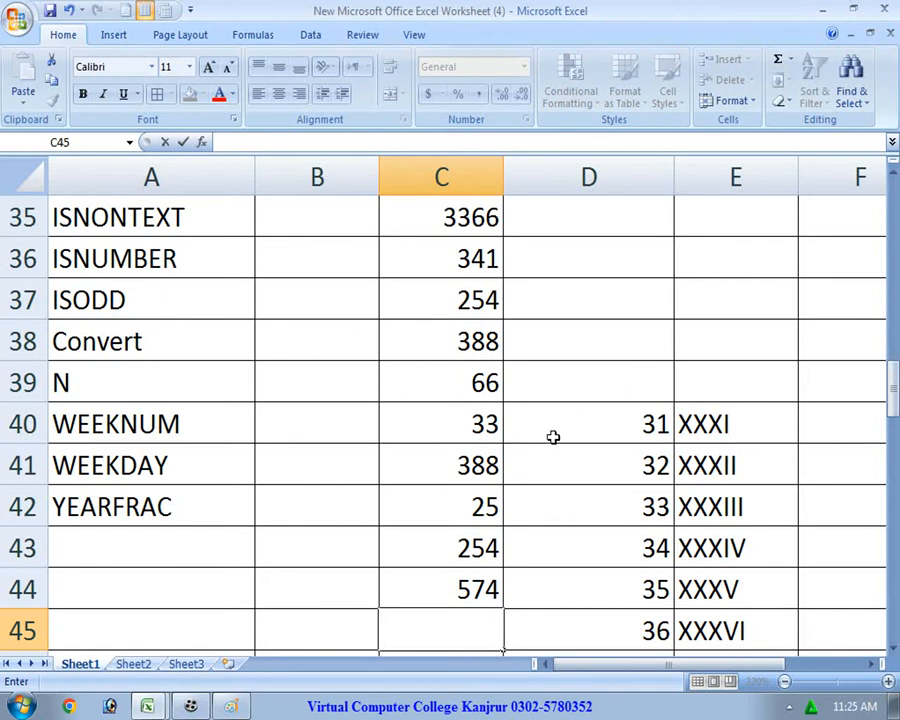
scroll(500, 450, "down", 1)
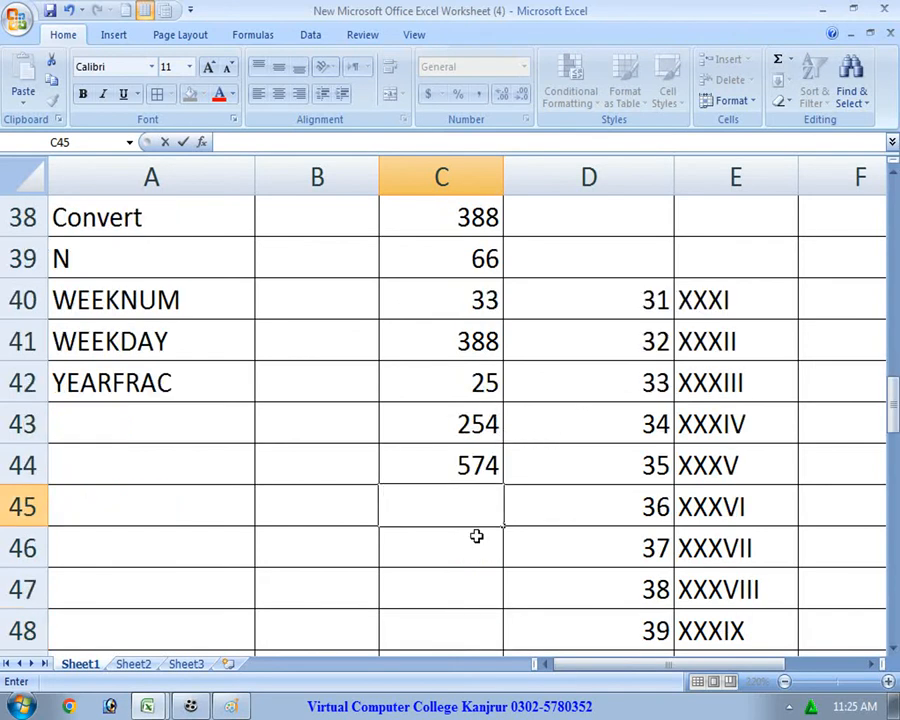
key("Return")
Calculate the mode of C30:C44 with a MODE formula in cell C45.
left_click(474, 522)
type("=mode")
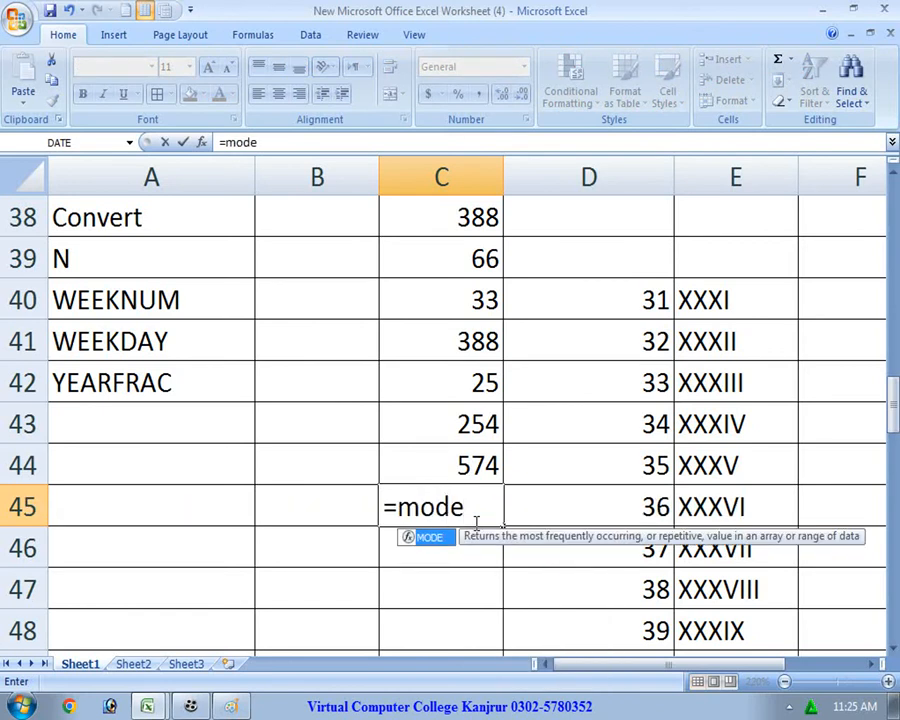
type("(")
left_click_drag(474, 465, 480, 256)
key("Return")
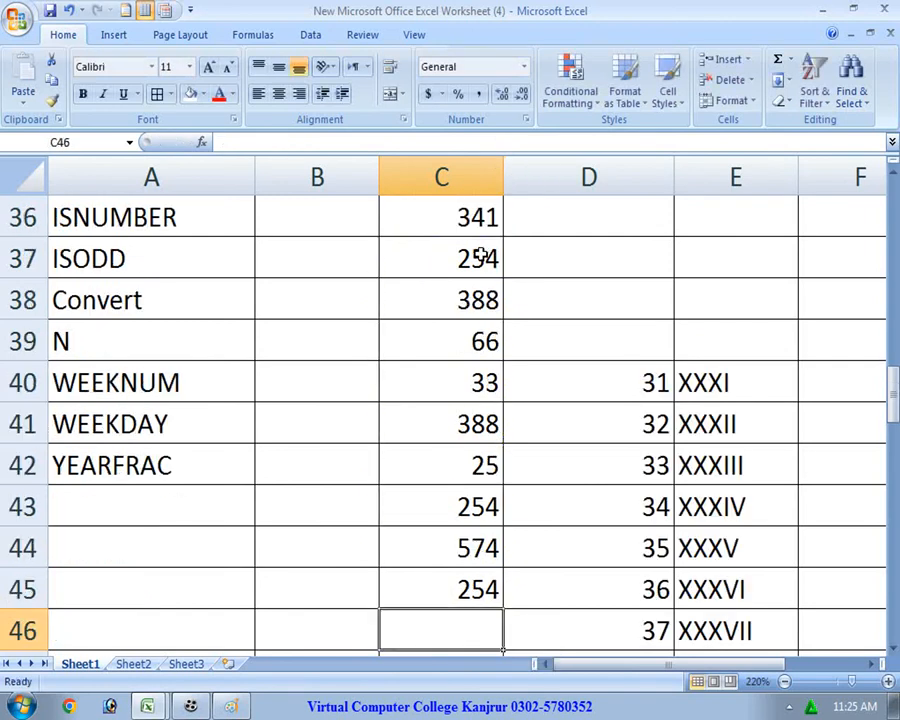
Move the MODE formula from cell C45 to cell B45.
left_click(484, 596)
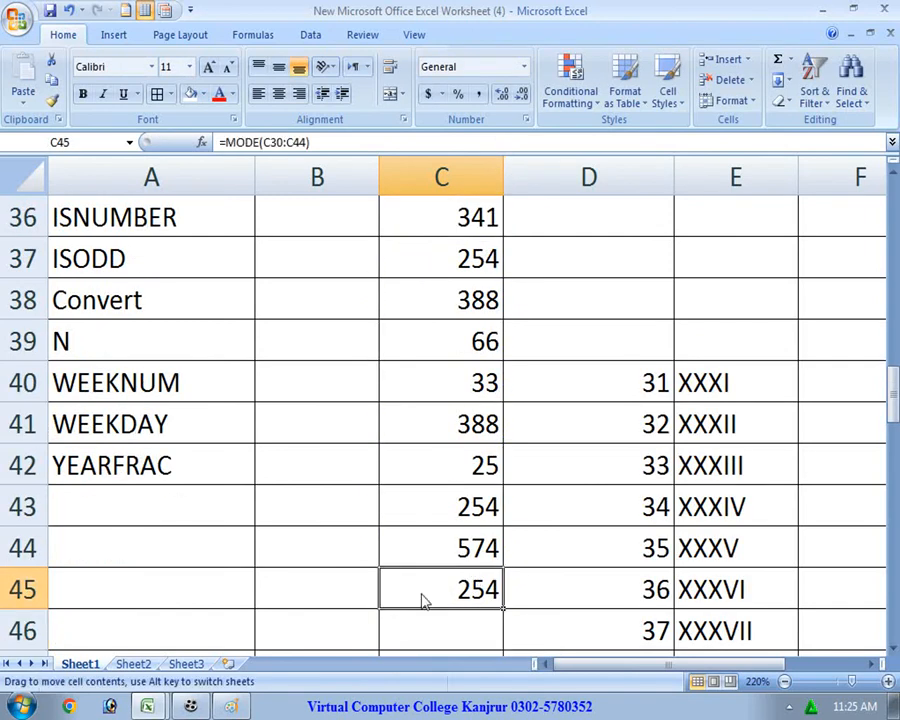
left_click_drag(460, 588, 364, 609)
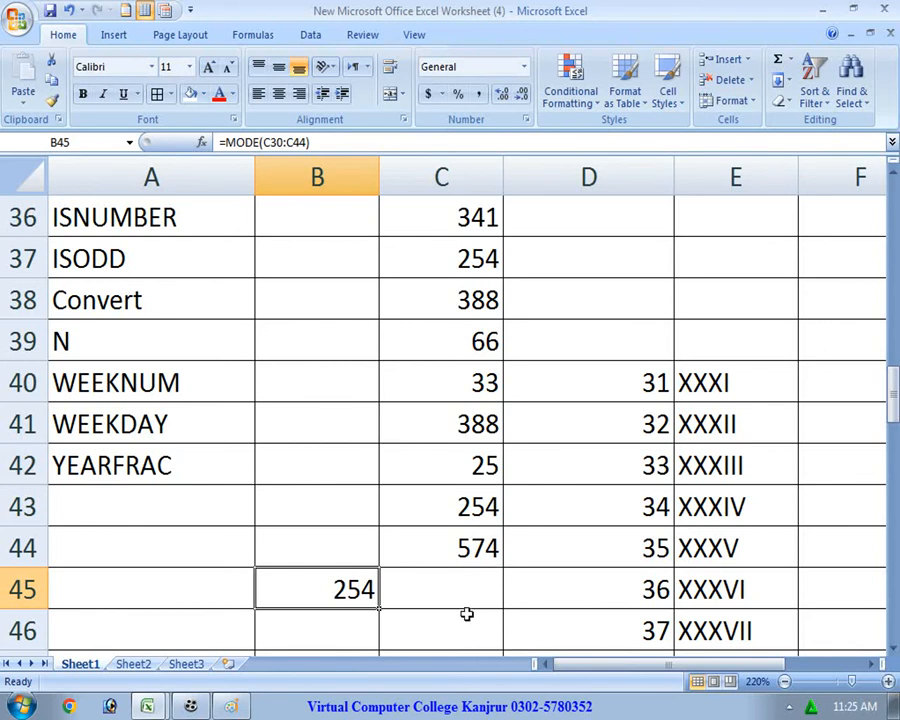
left_click(435, 616)
Calculate the median of C30:C44 with a MEDIAN formula in cell E32.
scroll(190, 480, "up", 12)
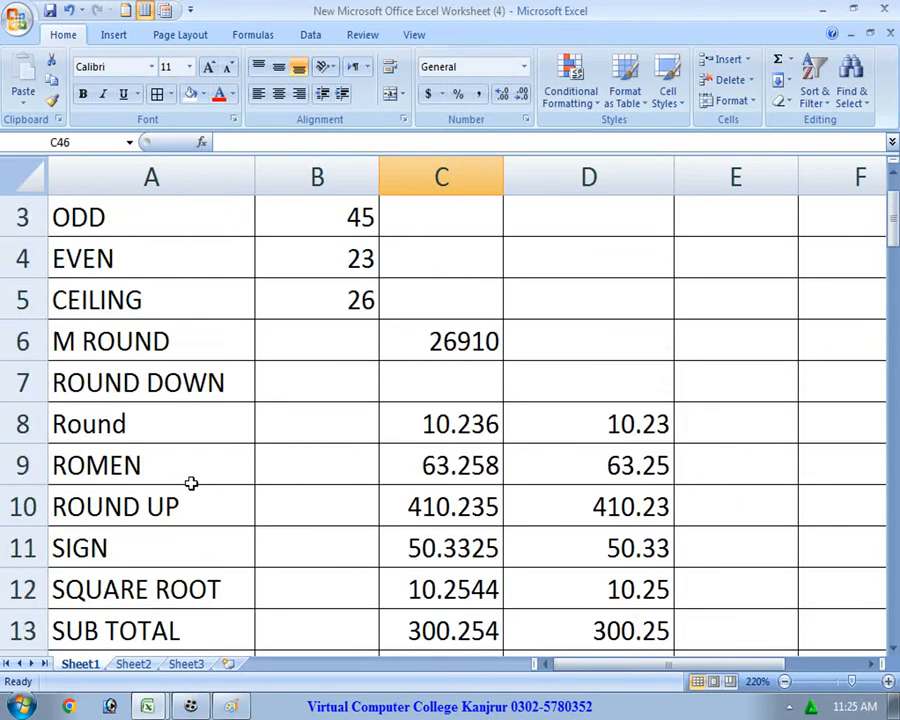
scroll(132, 355, "down", 9)
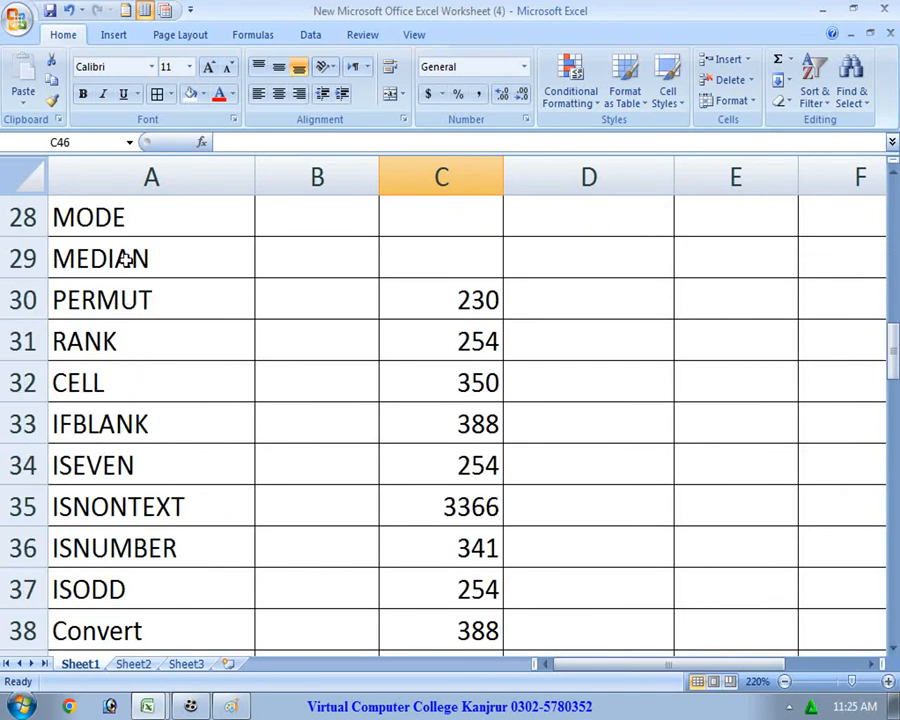
left_click(125, 270)
left_click(633, 372)
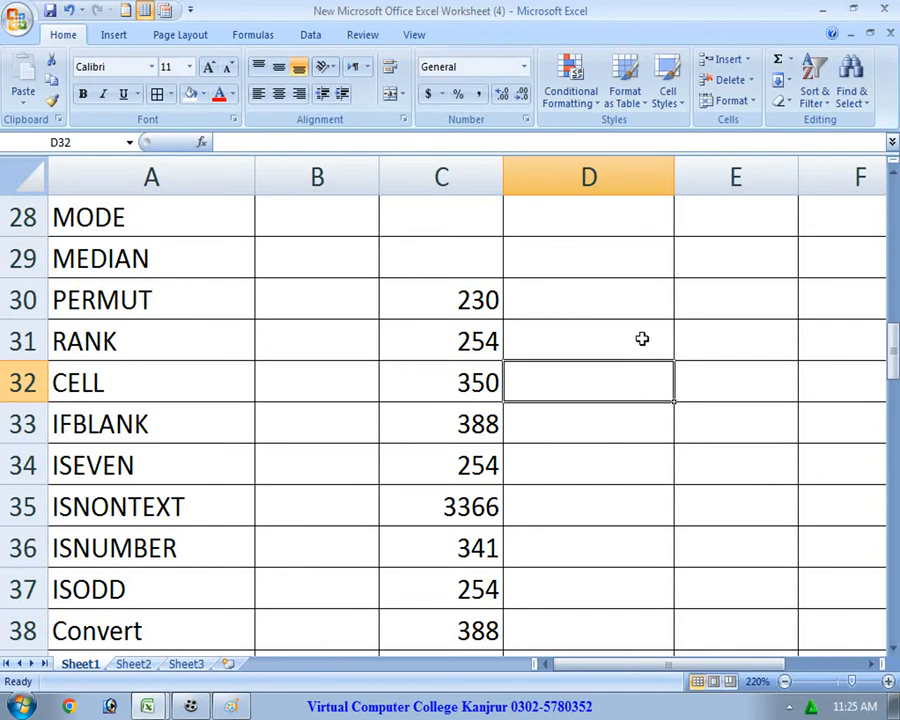
left_click(637, 334)
left_click(714, 375)
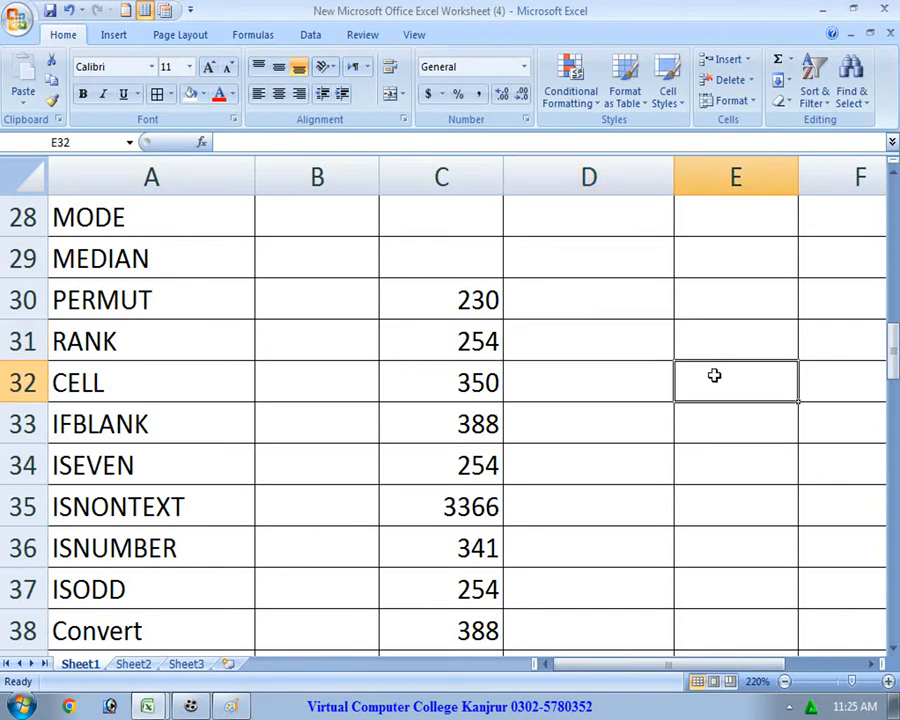
type("=medi")
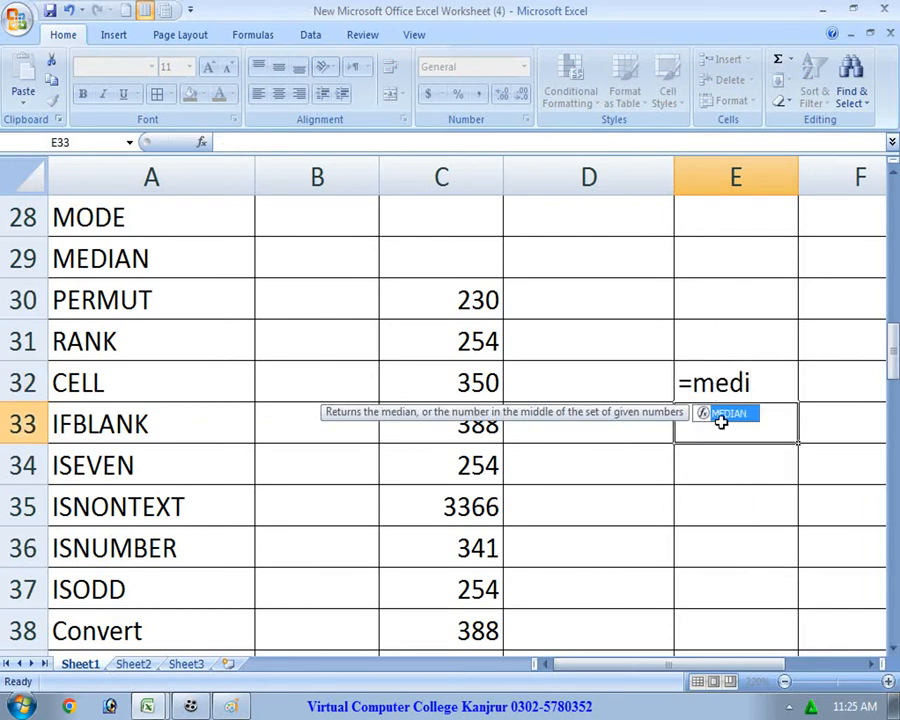
key("Return")
double_click(740, 378)
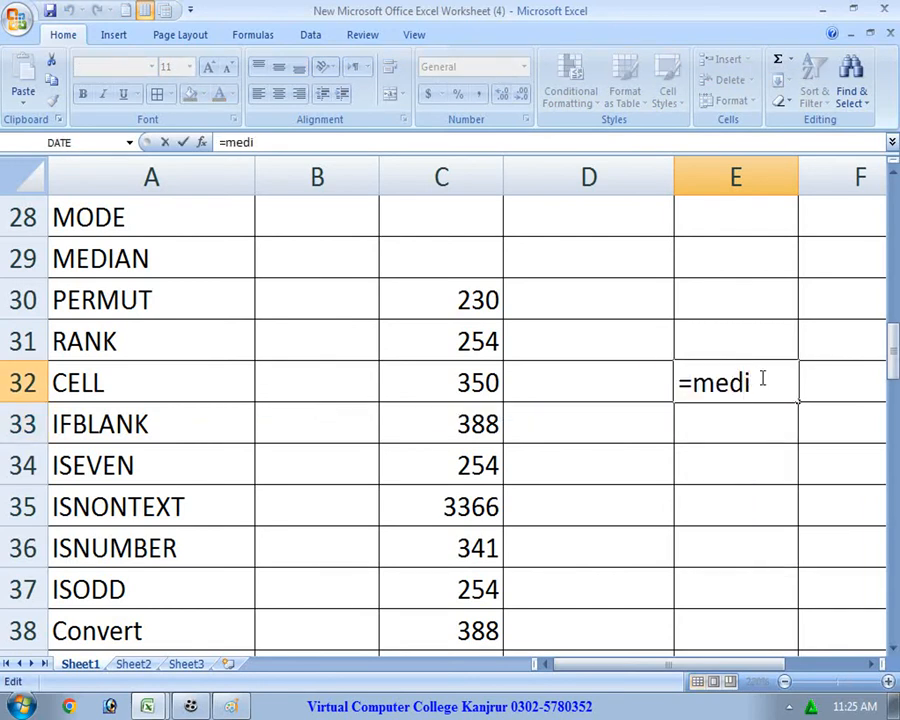
key("BackSpace")
double_click(729, 413)
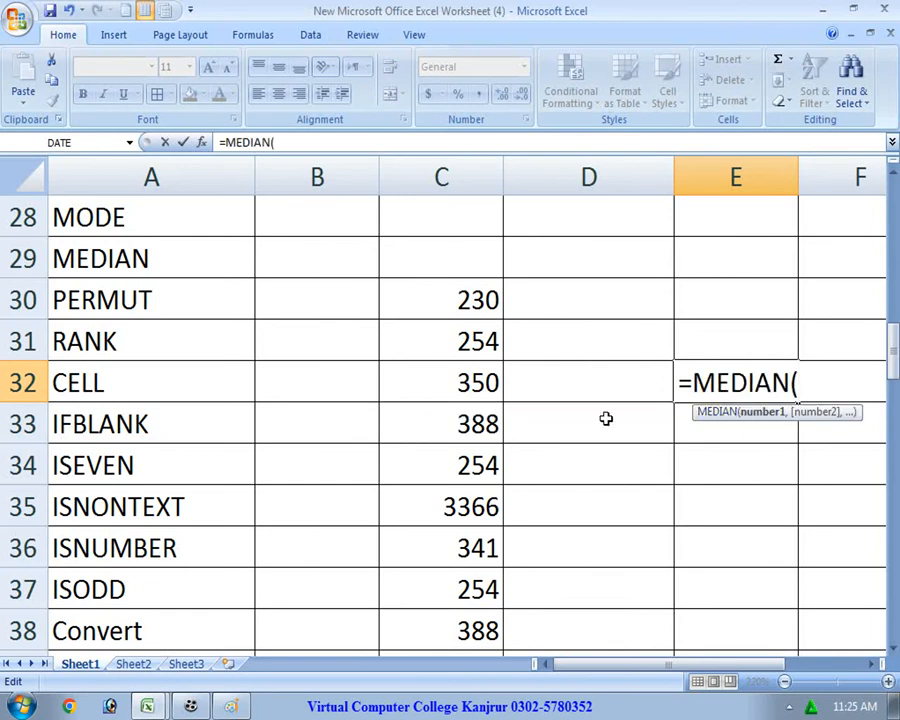
left_click_drag(490, 298, 458, 590)
scroll(516, 550, "up", 3)
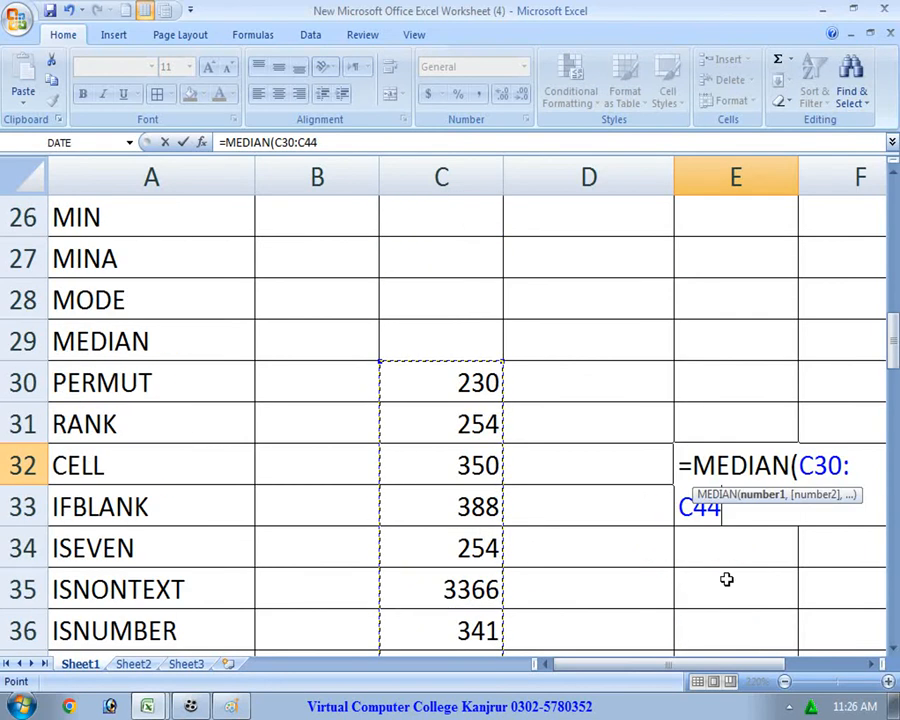
key("Return")
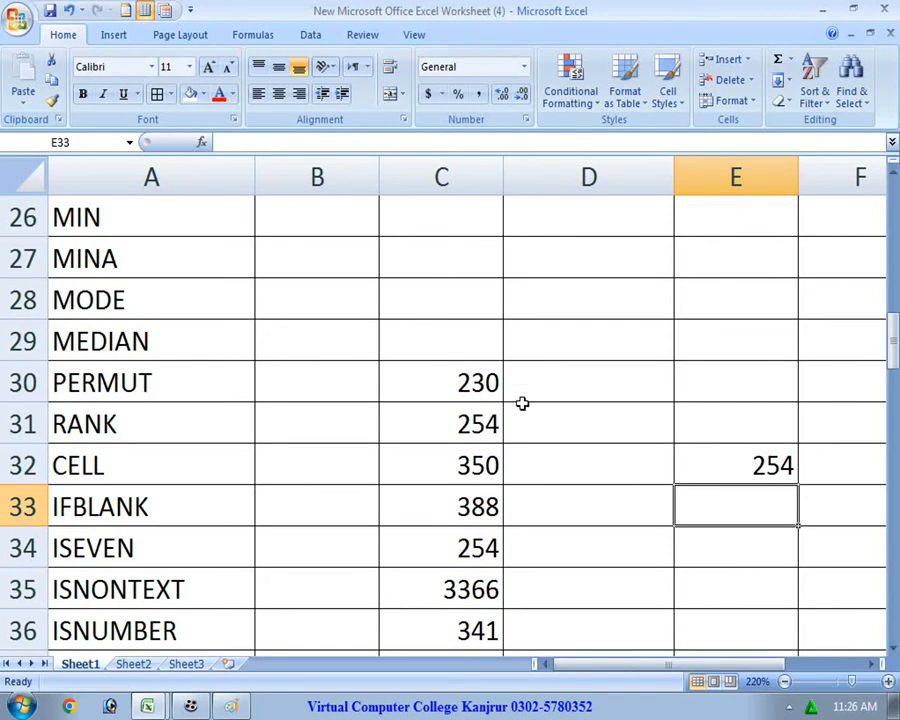
Try to sort C30:C44 from smallest to largest with the selection expanded to the neighbouring data.
scroll(522, 403, "down", 1)
left_click(452, 251)
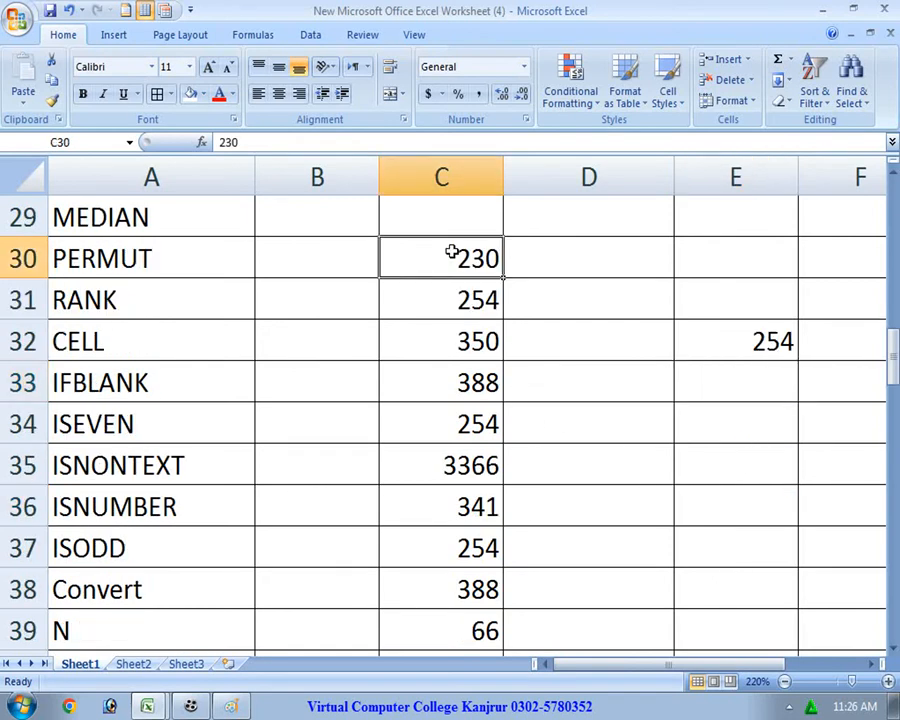
left_click_drag(466, 251, 494, 506)
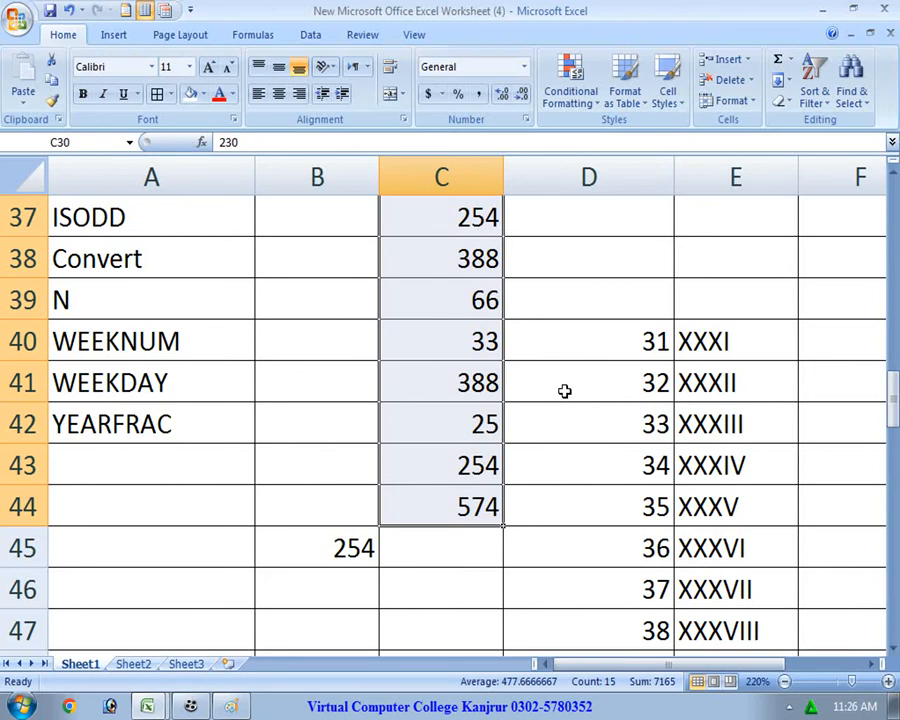
scroll(564, 391, "up", 3)
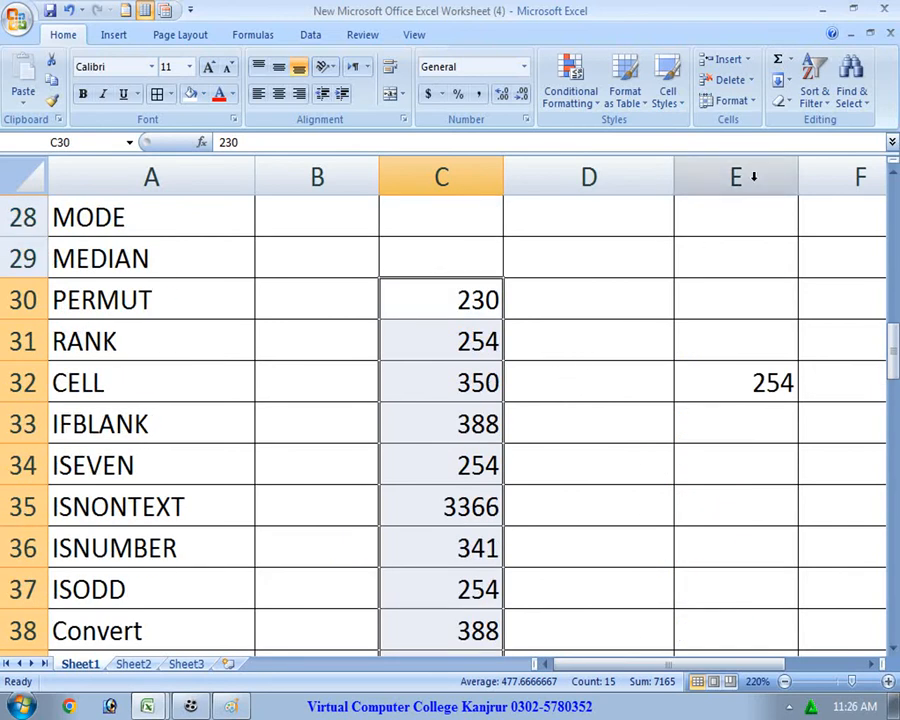
left_click(829, 110)
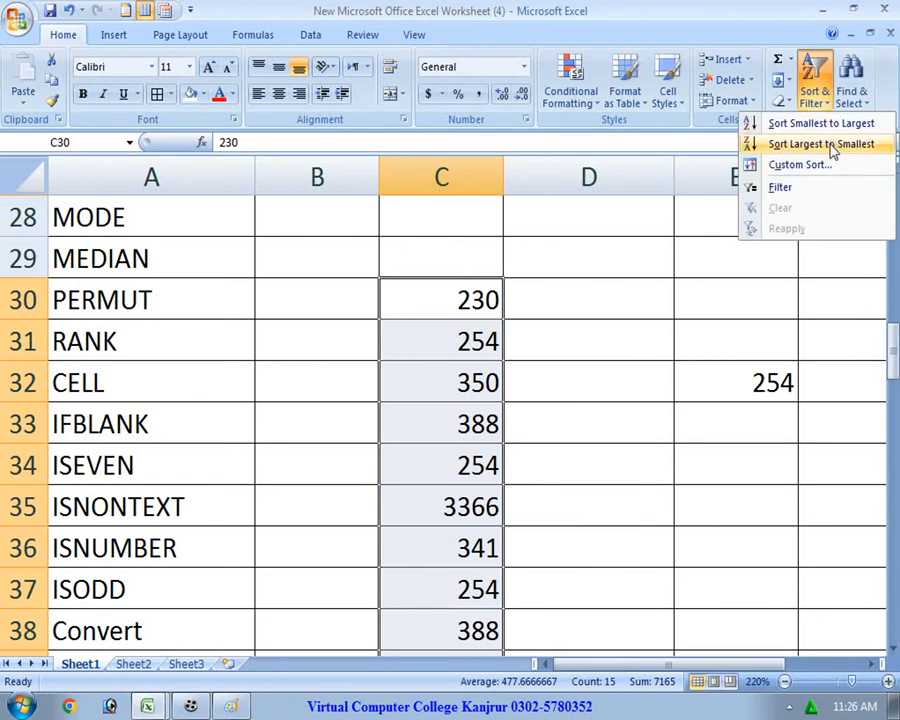
left_click(822, 124)
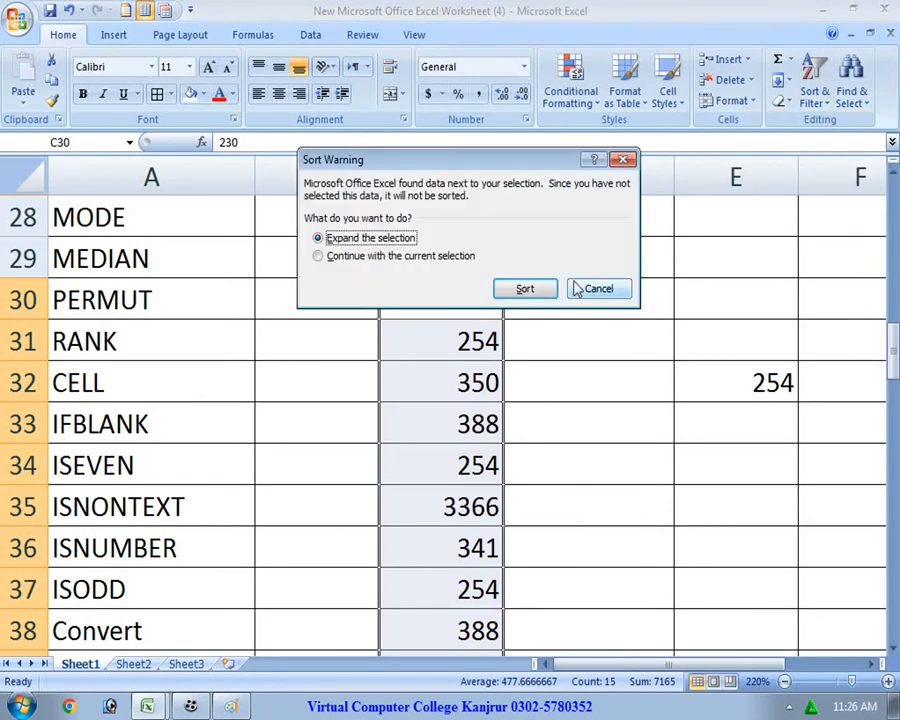
left_click(523, 287)
scroll(576, 370, "down", 3)
scroll(575, 384, "up", 5)
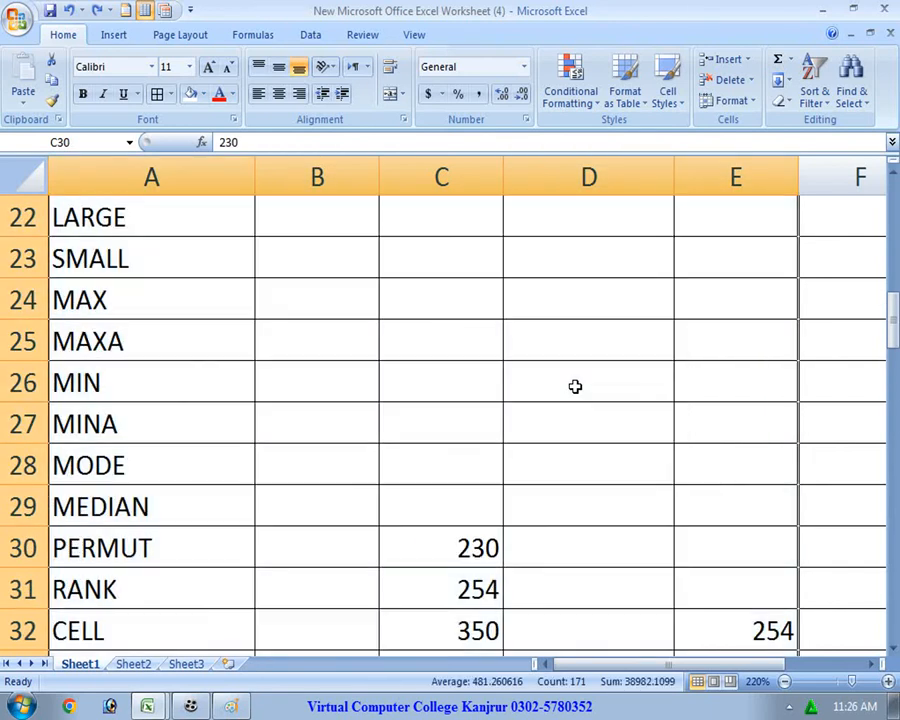
left_click(568, 382)
Sort only the selected cells C30:C44 from smallest to largest, continuing with the current selection.
scroll(508, 312, "down", 4)
scroll(474, 258, "up", 1)
scroll(474, 258, "up", 1)
left_click_drag(470, 299, 474, 548)
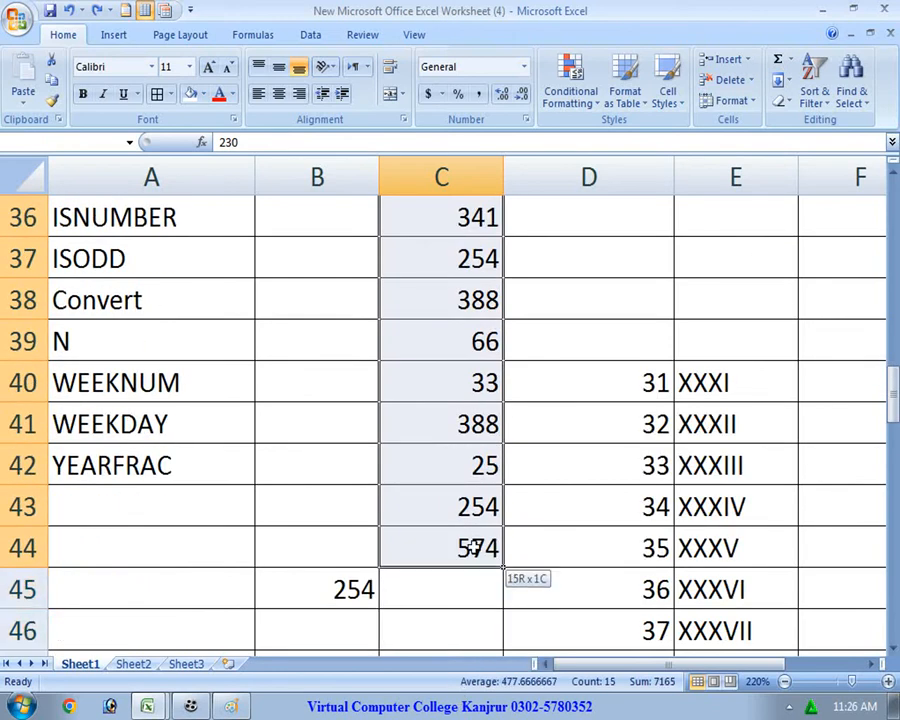
left_click(824, 104)
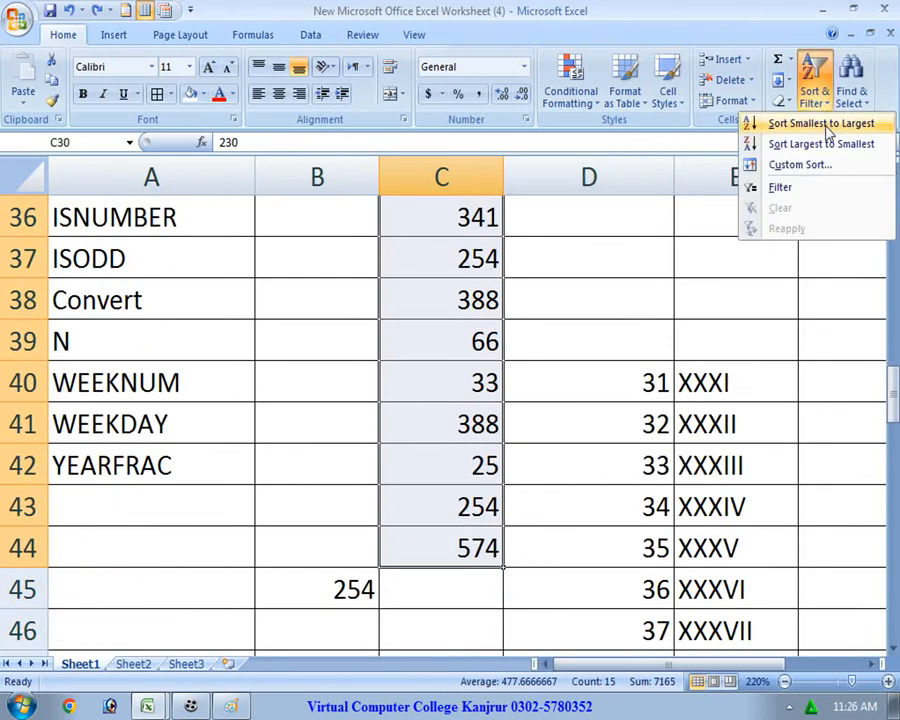
left_click(826, 124)
left_click(400, 257)
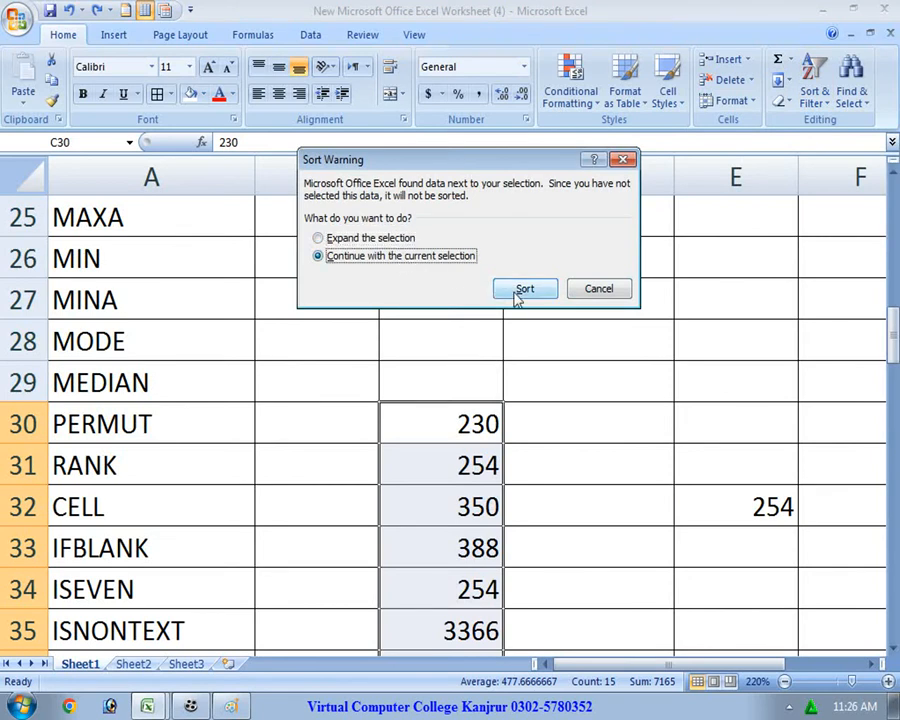
left_click(518, 290)
left_click(560, 462)
scroll(520, 420, "down", 1)
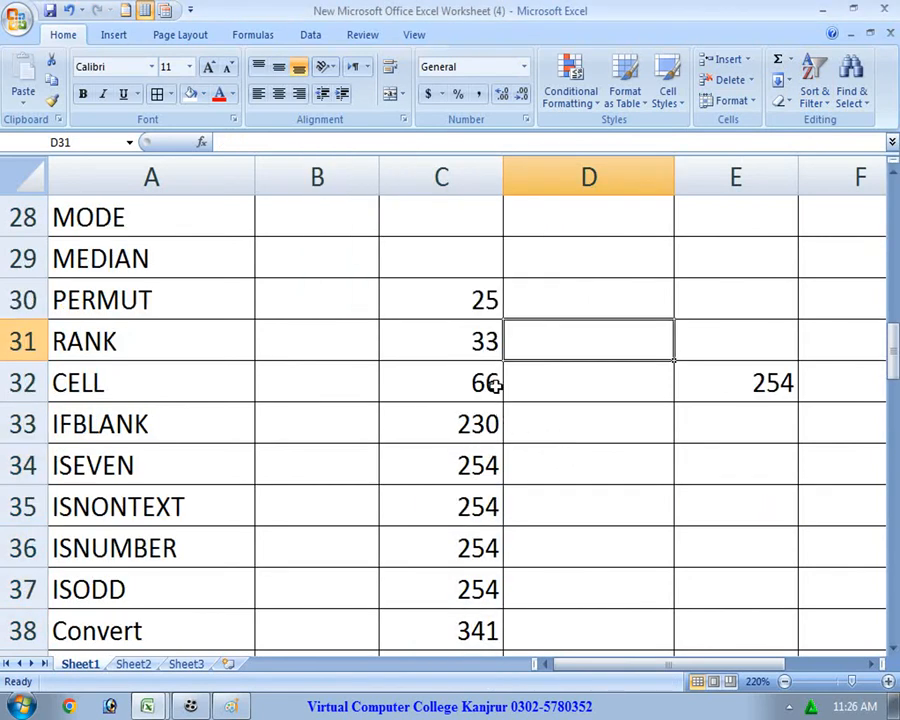
Compare the lowest sorted values in C30:C32 with the MEDIAN formula in E32, and select the numbers in C30:C44.
left_click(476, 301)
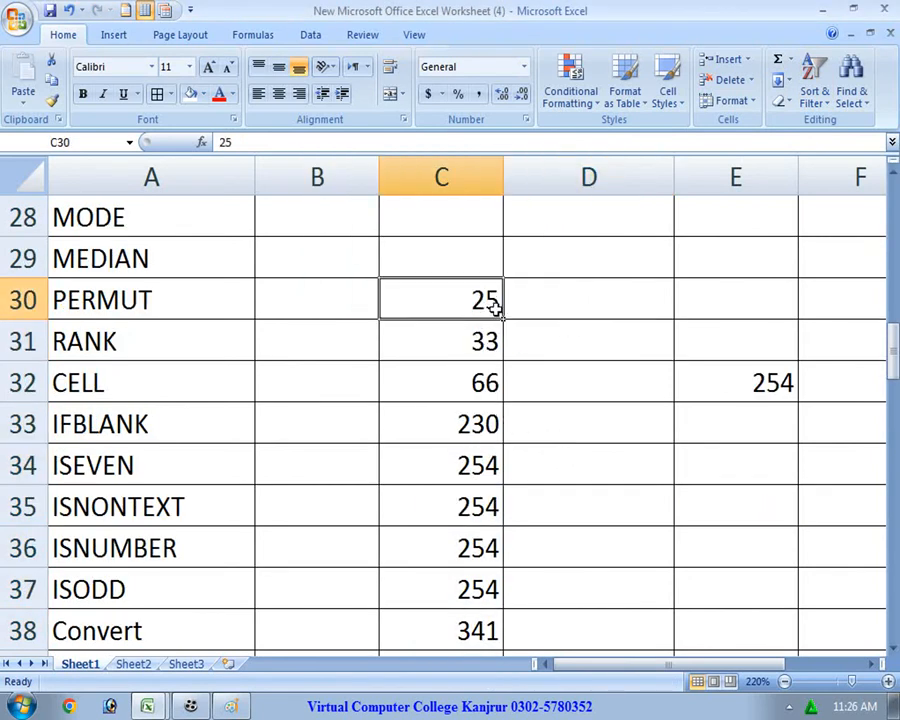
left_click(456, 346)
left_click(474, 386)
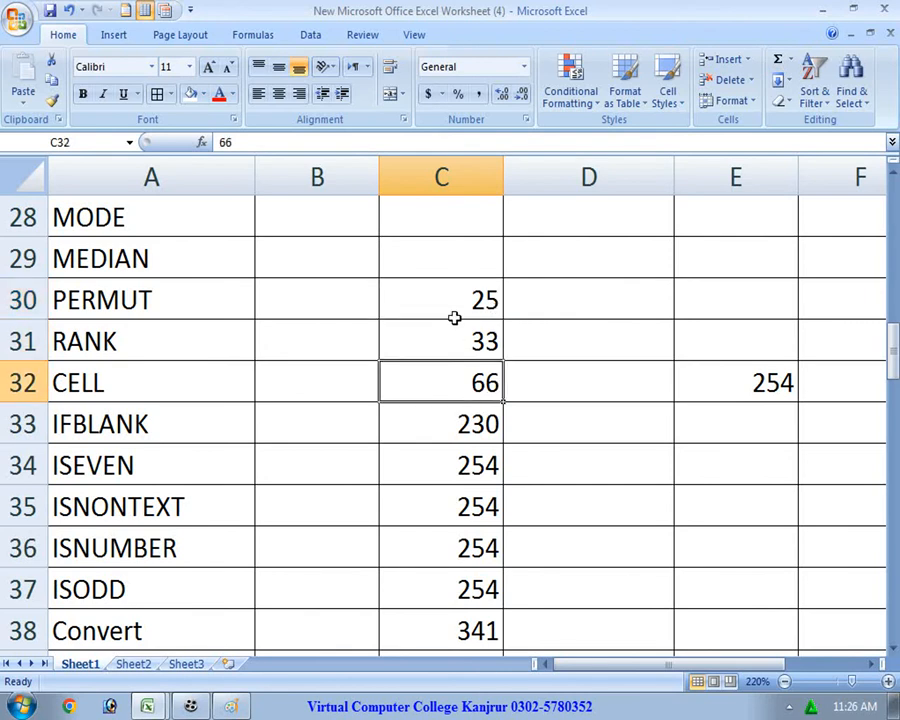
left_click(750, 384)
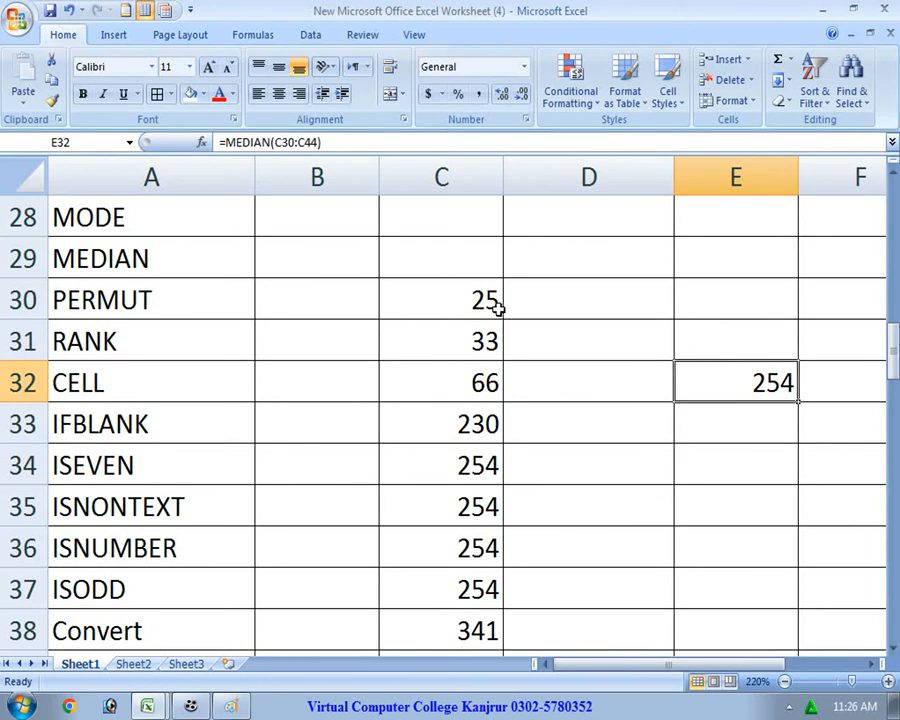
left_click_drag(478, 297, 474, 460)
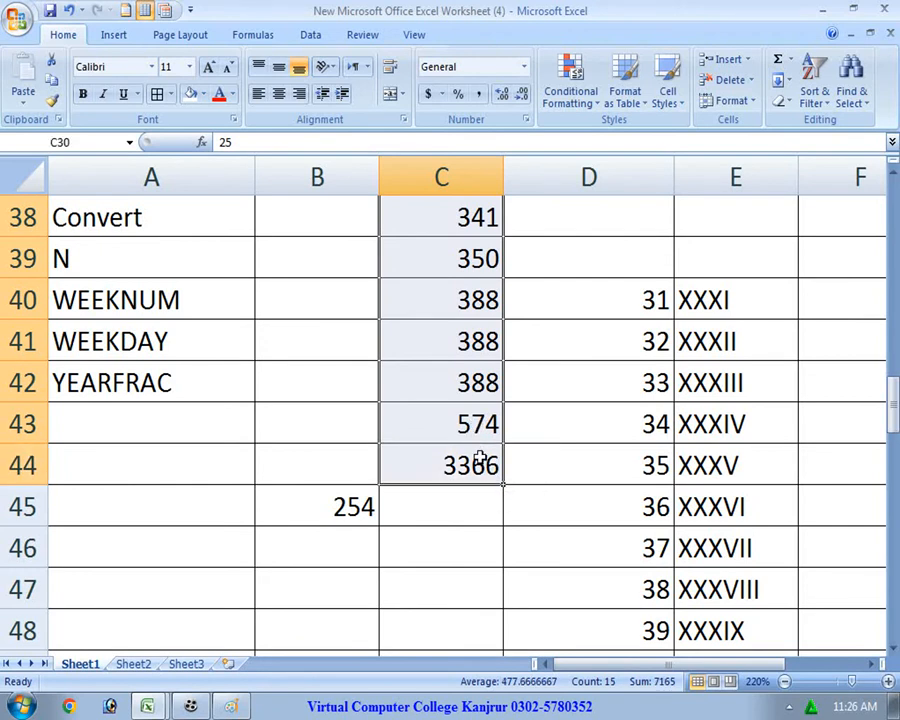
Count the sorted values upward one by one from C44 to C38 to locate the middle of the list.
left_click(484, 464)
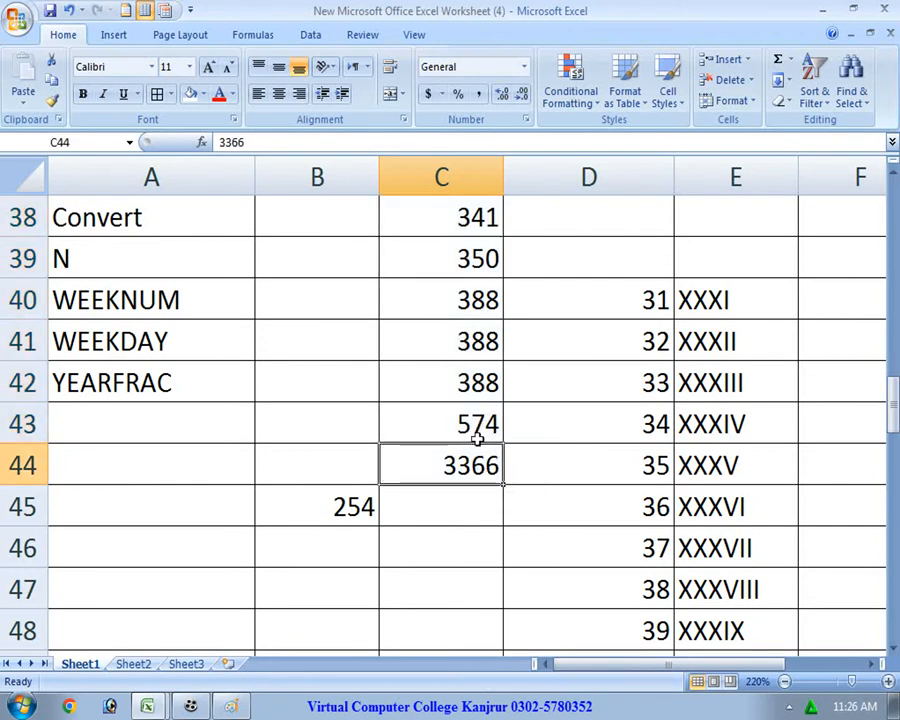
left_click(474, 420)
left_click(471, 381)
left_click(474, 341)
left_click(470, 289)
left_click(478, 261)
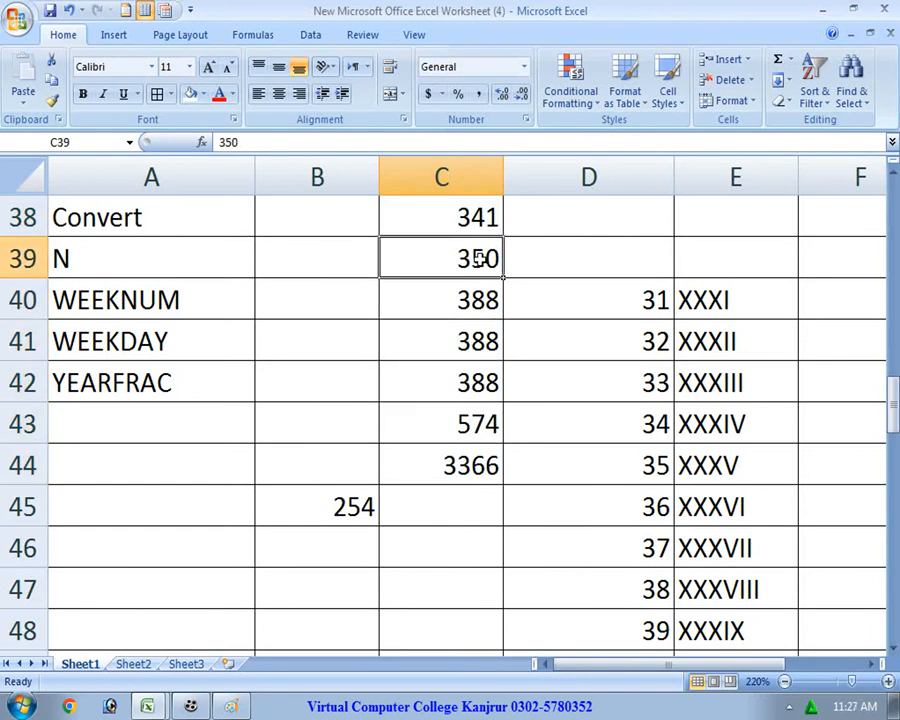
left_click(478, 227)
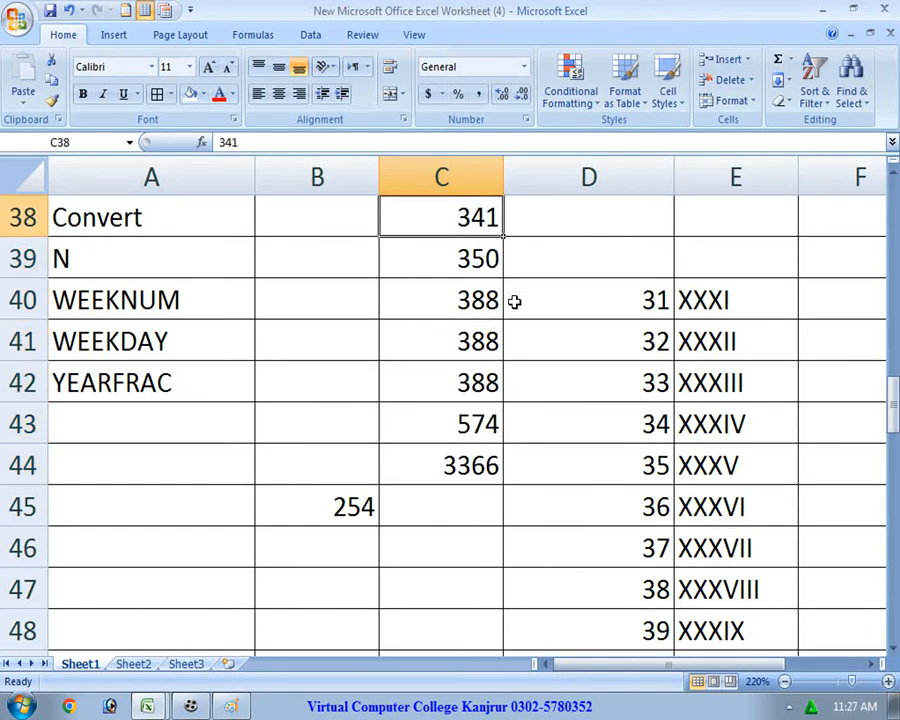
scroll(511, 316, "up", 1)
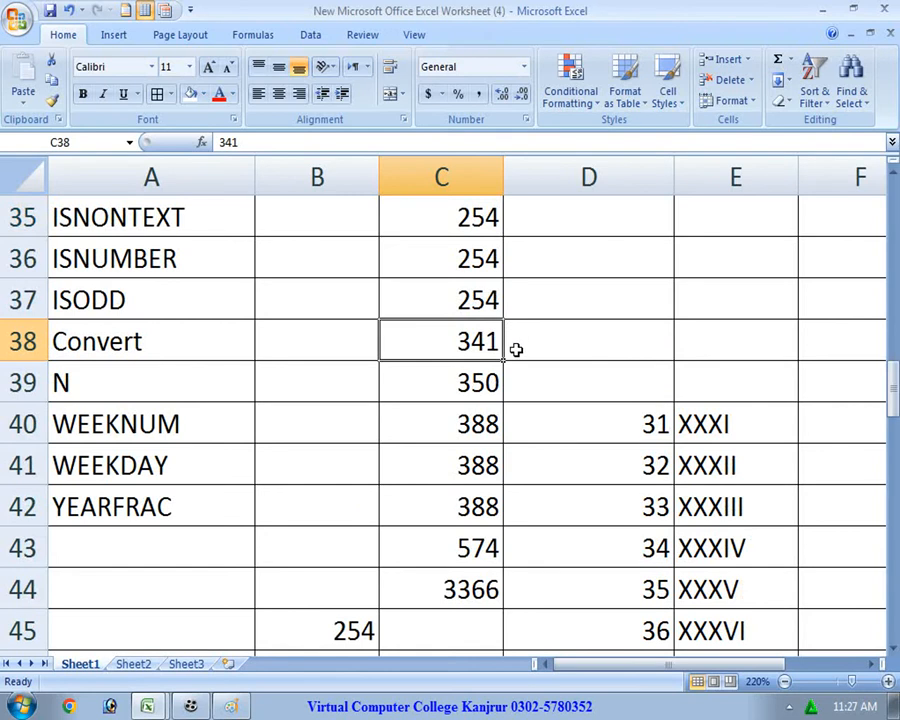
Highlight the middle value in cell C37 with a light green fill.
left_click(470, 300)
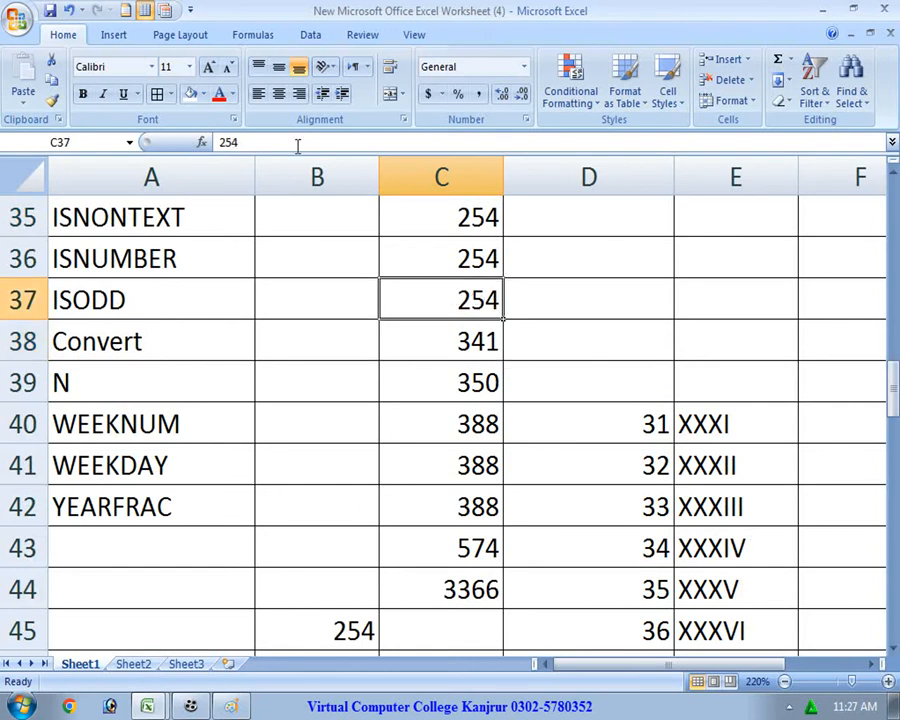
left_click(203, 94)
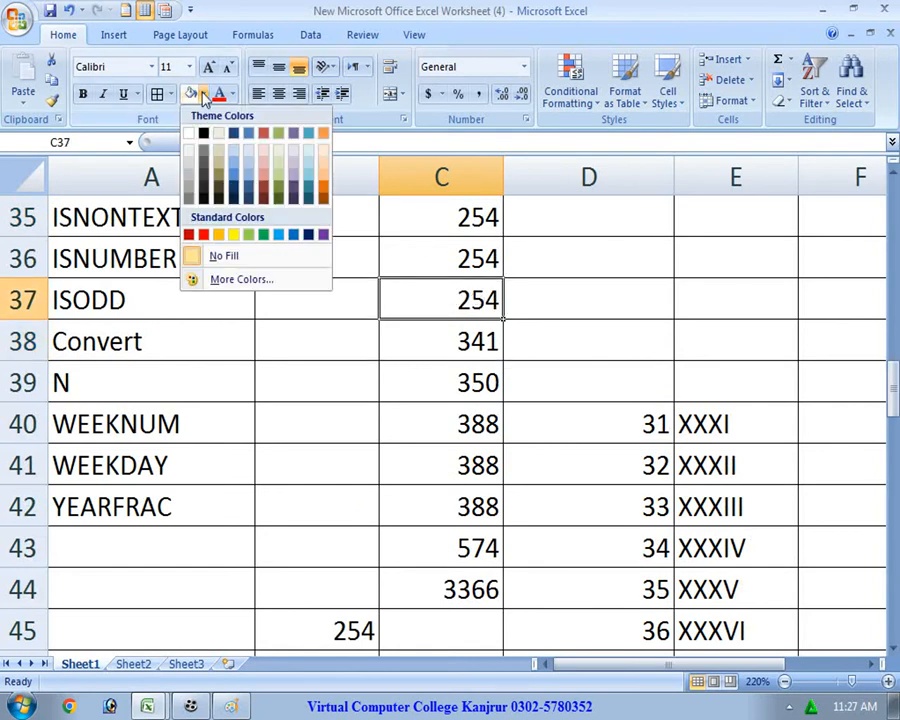
left_click(247, 235)
left_click(565, 305)
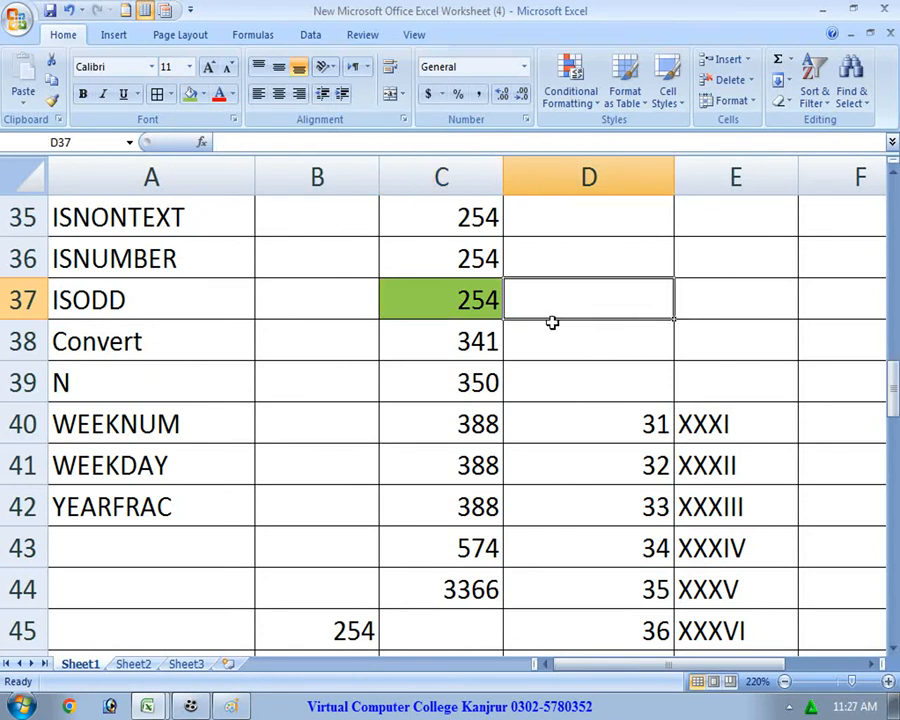
Count the values above the green cell up to C30, and compare the highlighted middle value with the MEDIAN formula in E32.
scroll(550, 323, "up", 2)
left_click(474, 466)
left_click(474, 424)
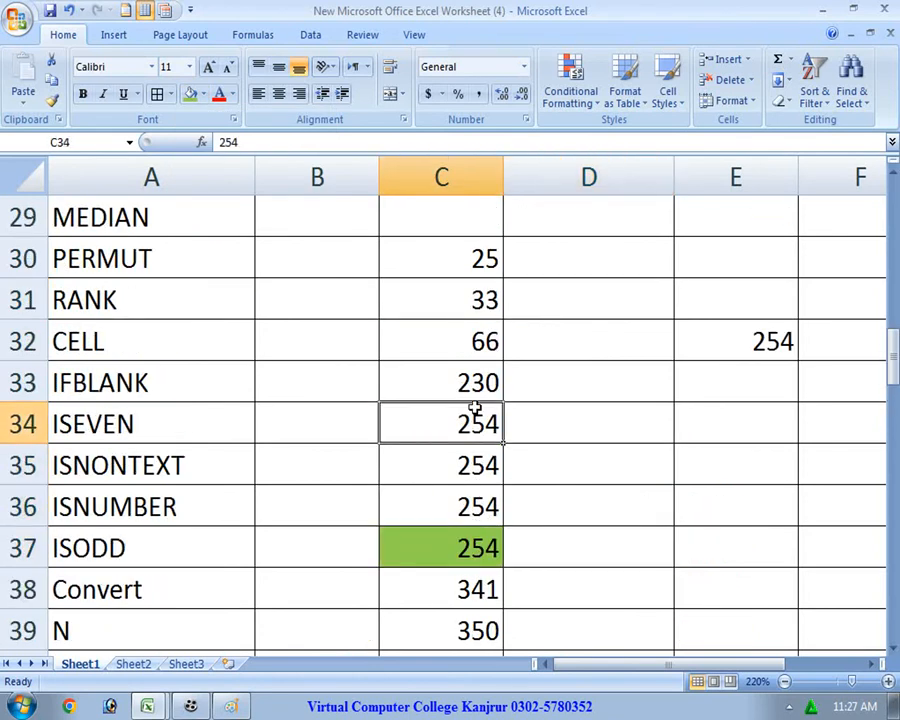
left_click(480, 372)
left_click(478, 340)
left_click(470, 252)
left_click_drag(470, 256, 454, 487)
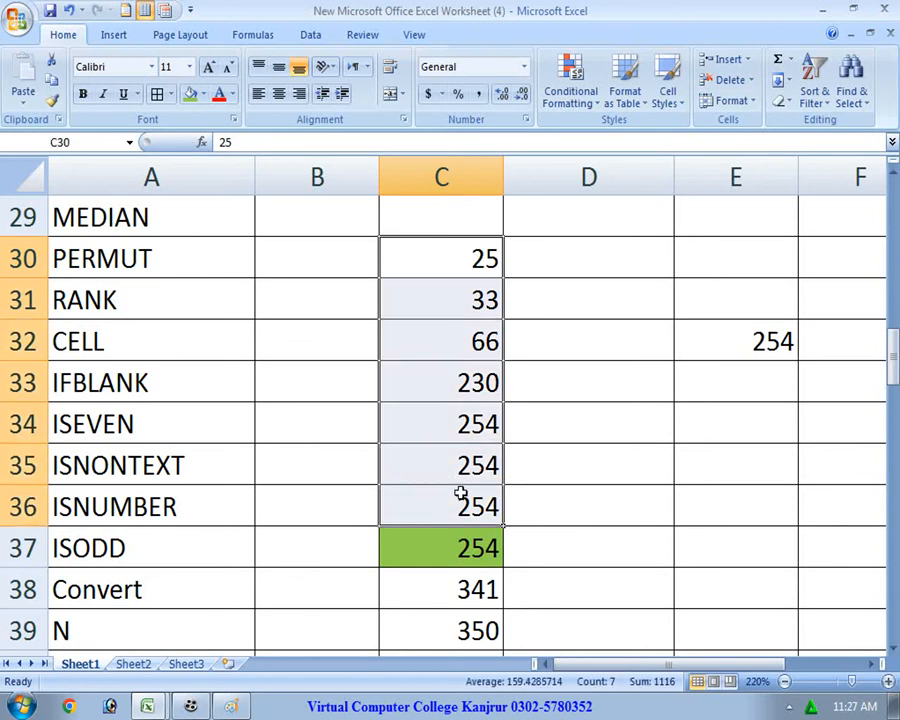
scroll(460, 475, "down", 2)
left_click(473, 305)
scroll(600, 355, "up", 2)
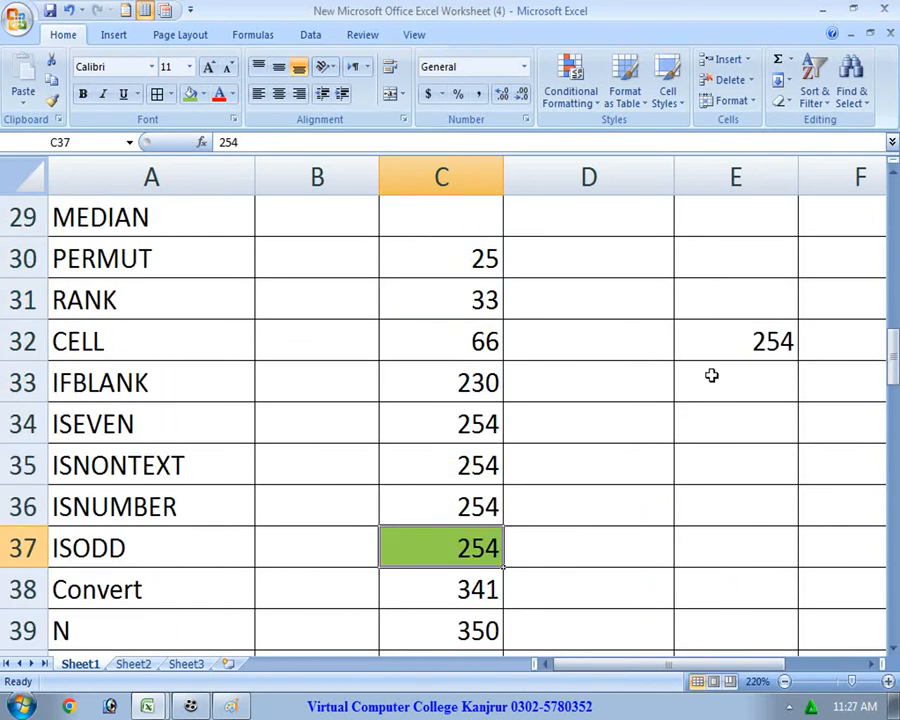
left_click(775, 343)
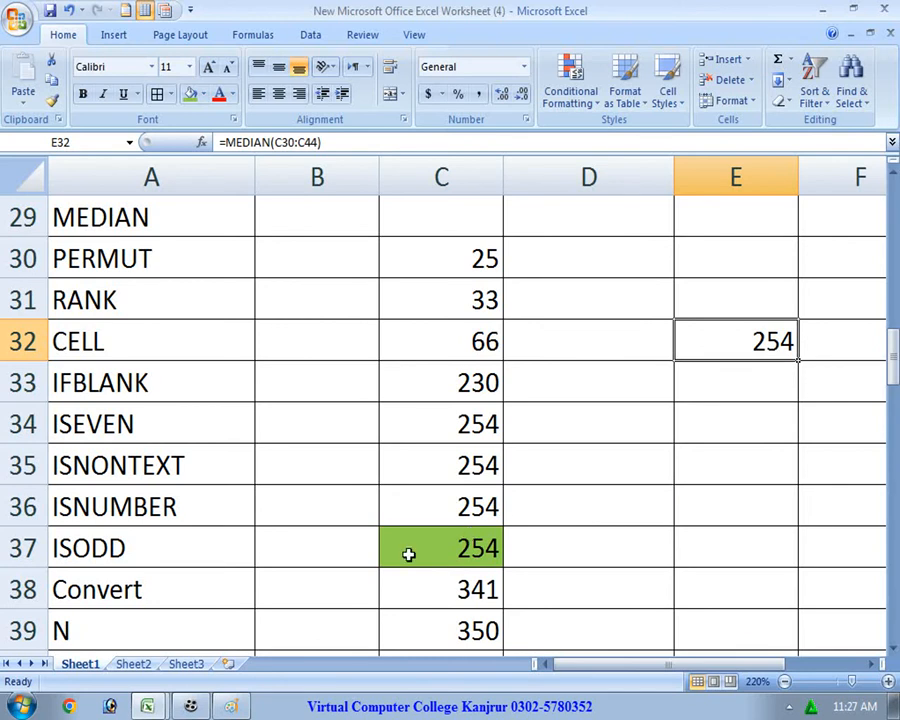
Switch to Paint, clear the old drawing from the canvas, and set the Pencil to the third line thickness.
left_click(230, 706)
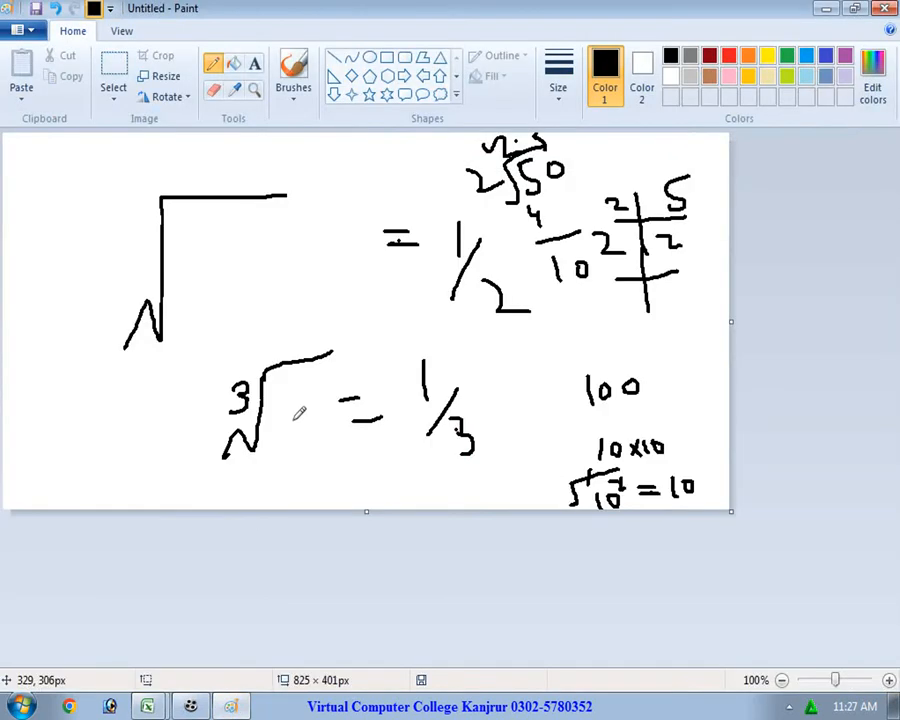
key("ctrl+a")
key("Delete")
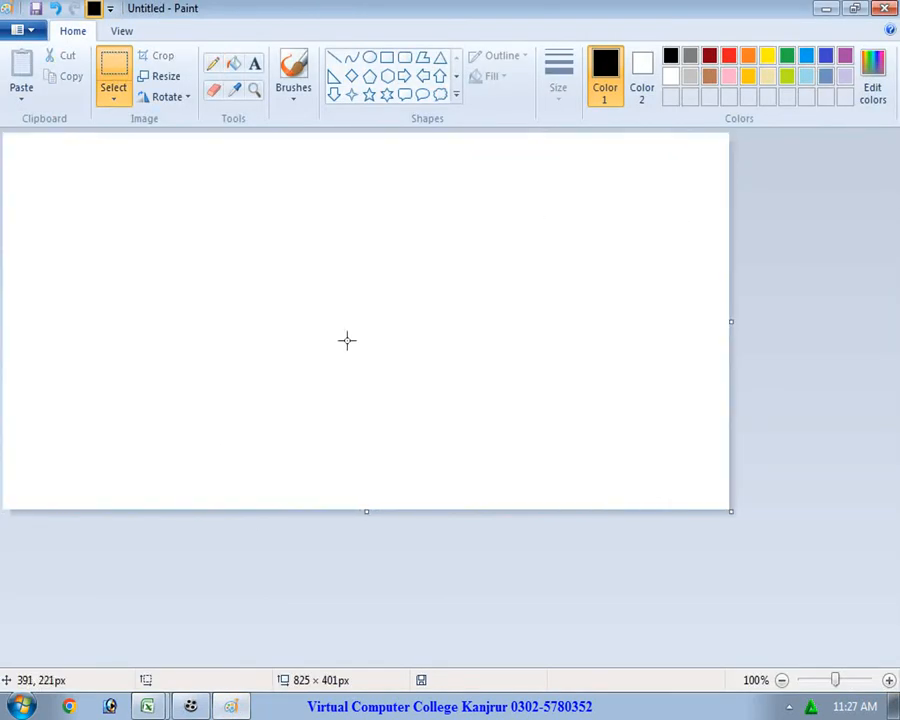
left_click(215, 62)
left_click(559, 88)
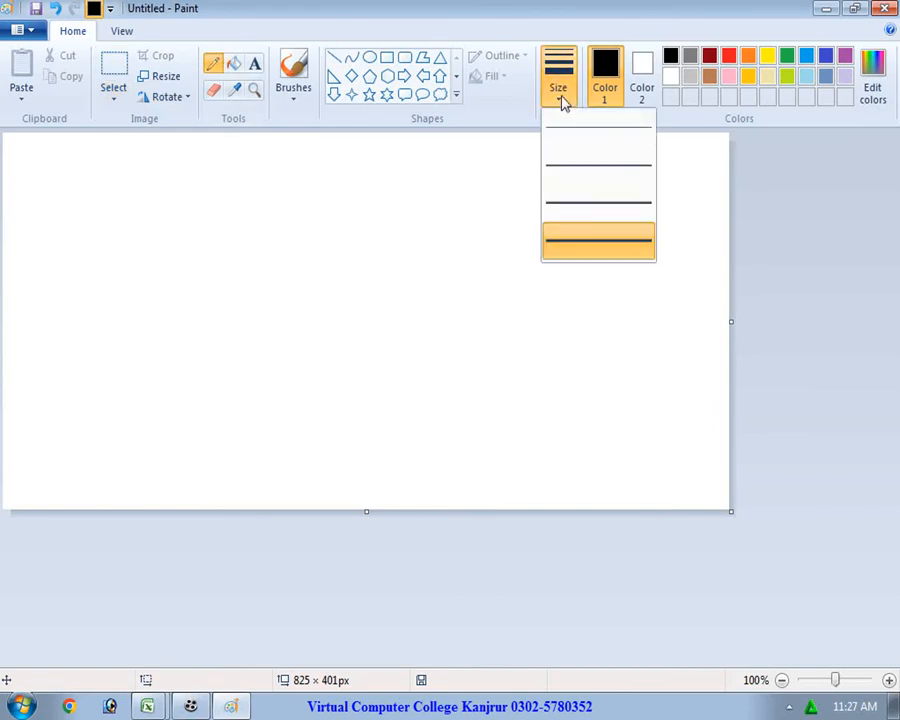
left_click(590, 212)
Handwrite the odd-count median position formula "O = (n+1)/2" in the upper part of the canvas.
mouse_move(161, 204)
left_mouse_down()
mouse_move(175, 234)
mouse_move(217, 208)
mouse_move(204, 222)
mouse_move(234, 228)
left_mouse_up()
mouse_move(157, 255)
left_mouse_down()
mouse_move(255, 246)
mouse_move(194, 331)
mouse_move(260, 335)
left_mouse_up()
mouse_move(107, 254)
left_mouse_down()
mouse_move(131, 253)
mouse_move(130, 263)
left_mouse_up()
mouse_move(48, 249)
left_mouse_down()
mouse_move(53, 271)
mouse_move(47, 248)
left_mouse_up()
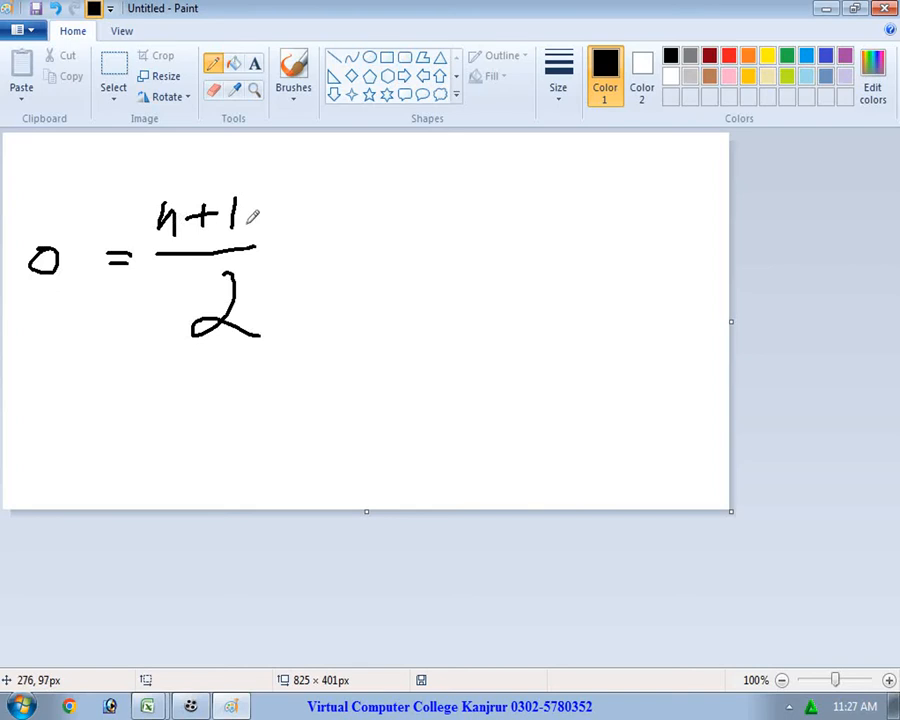
Continue the odd formula with "= (15+1)/2 = 16/2 = 8" and put a check mark after the 8.
mouse_move(266, 234)
left_mouse_down()
mouse_move(295, 240)
mouse_move(338, 218)
mouse_move(360, 226)
left_mouse_up()
left_click_drag(348, 214, 396, 218)
left_click_drag(340, 243, 405, 240)
mouse_move(362, 262)
left_mouse_down()
mouse_move(374, 290)
mouse_move(400, 288)
left_mouse_up()
left_click_drag(461, 188, 463, 210)
mouse_move(481, 186)
left_mouse_down()
mouse_move(478, 200)
mouse_move(514, 222)
mouse_move(491, 259)
mouse_move(514, 257)
left_mouse_up()
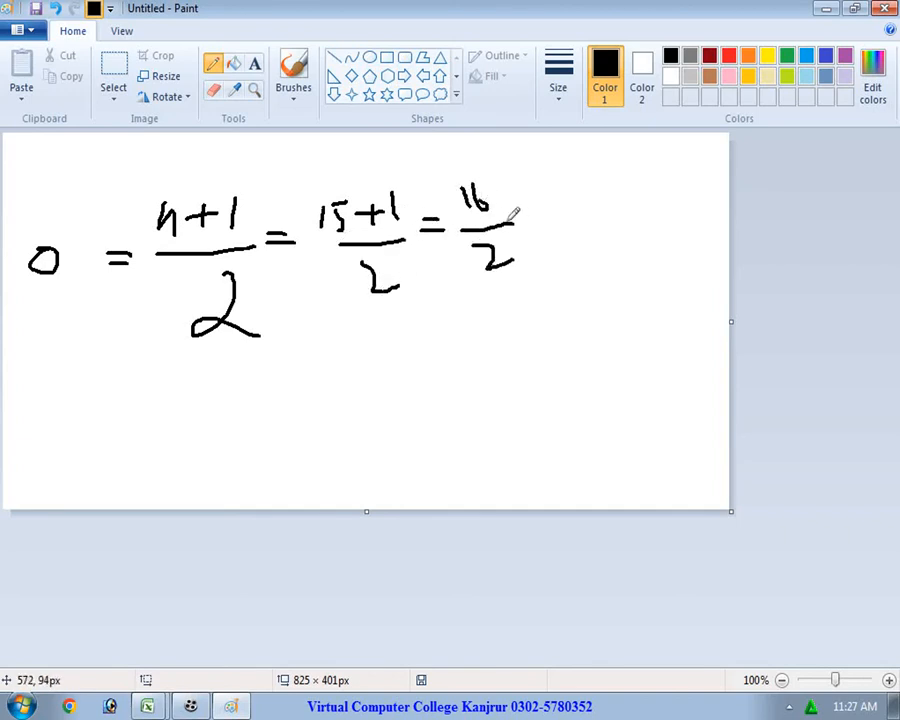
left_click_drag(527, 203, 581, 209)
mouse_move(606, 190)
left_mouse_down()
mouse_move(603, 210)
mouse_move(604, 192)
left_mouse_up()
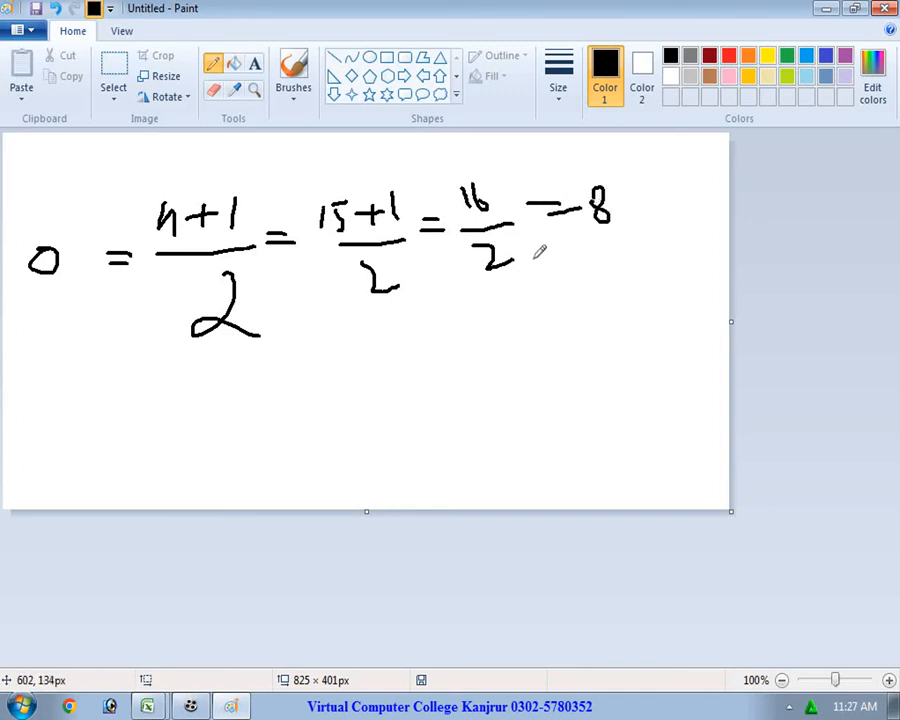
left_click_drag(620, 198, 684, 180)
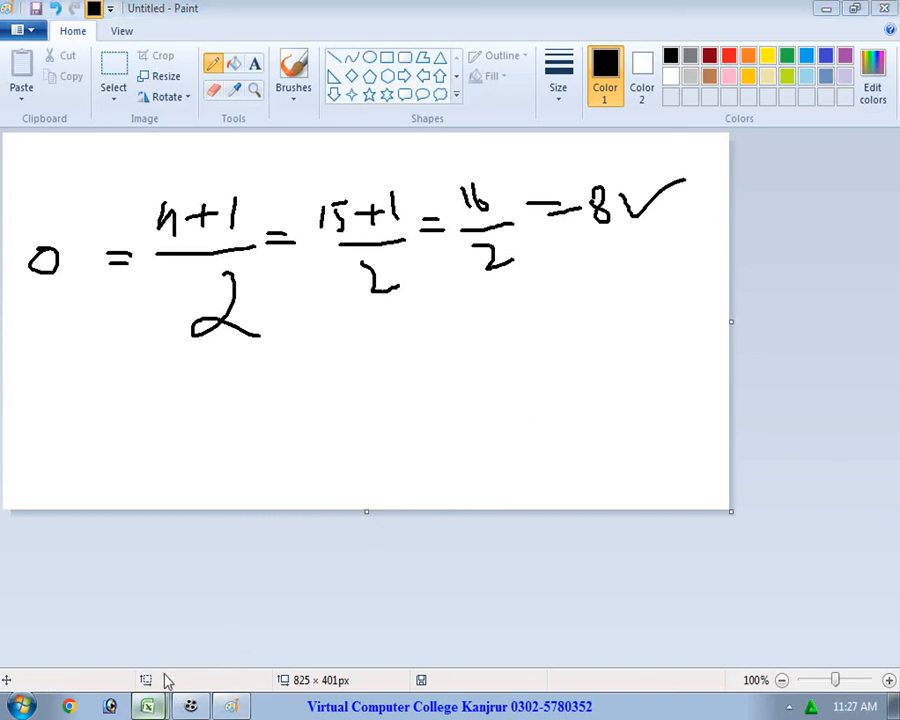
Switch to Excel and count the sorted values down column C to the eighth one, the green cell C37.
key("alt+Tab")
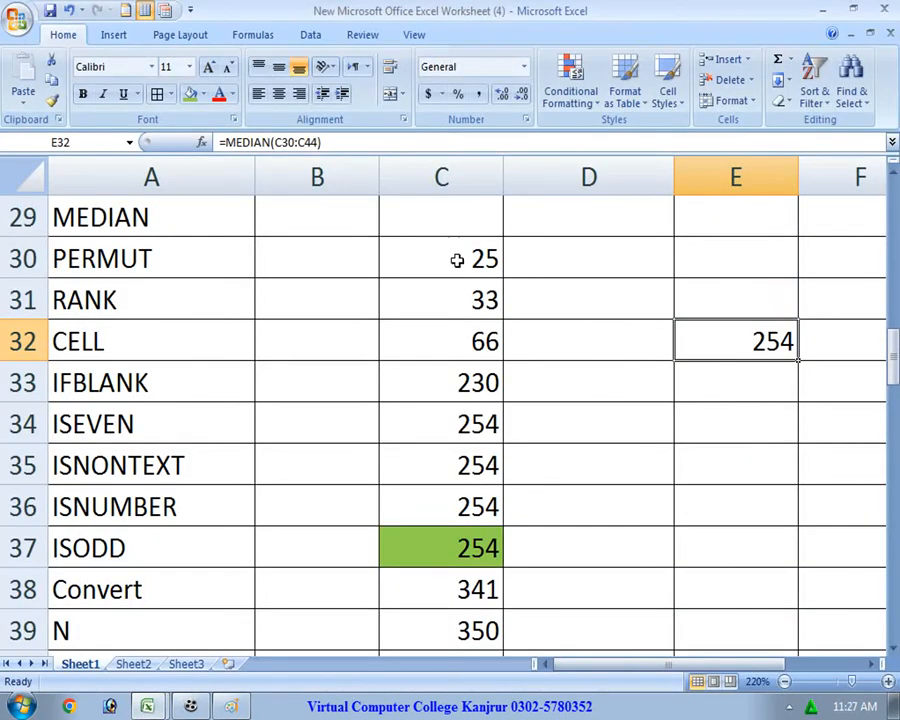
left_click(462, 307)
left_click(402, 341)
left_click(454, 377)
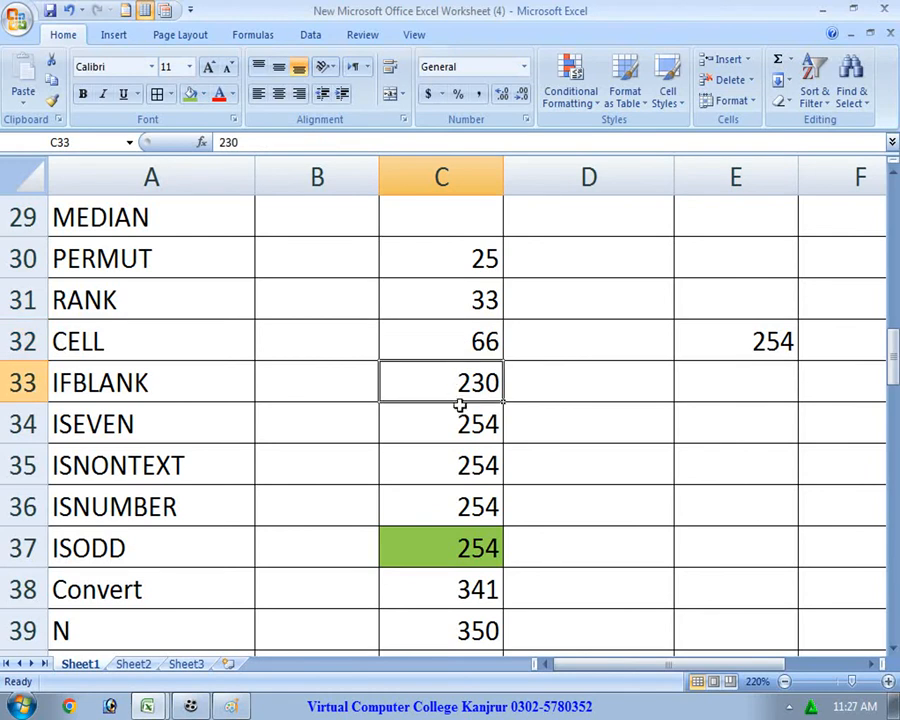
left_click(462, 420)
left_click(464, 476)
left_click(466, 507)
left_click(468, 530)
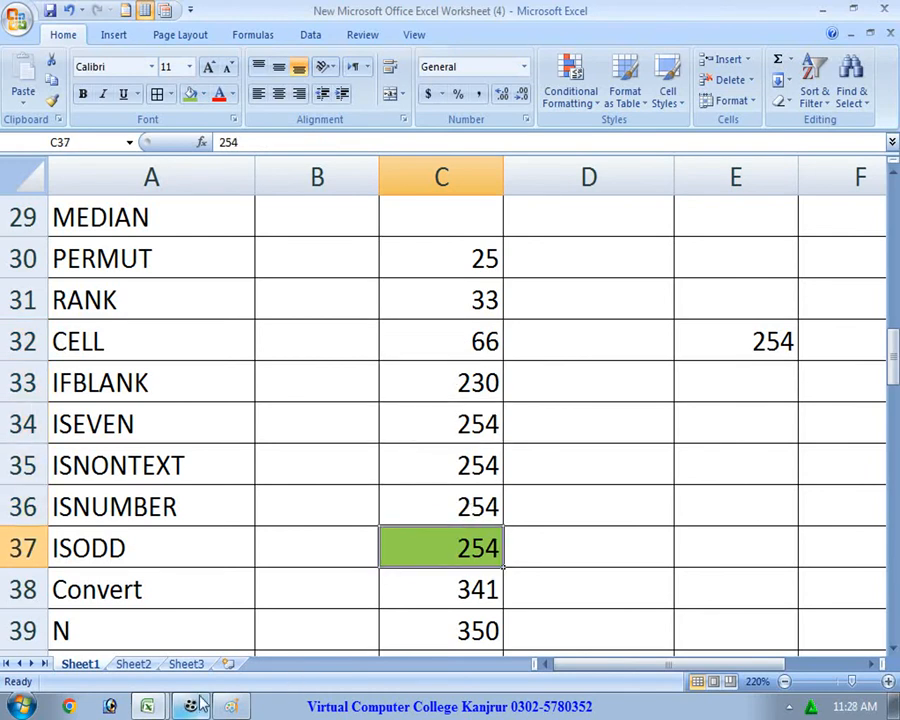
Switch to Paint and handwrite the even-count median formula "E = 1/2 (n/2 + n/2 + 1)" below the odd formula.
left_click(231, 706)
mouse_move(42, 395)
left_mouse_down()
mouse_move(38, 439)
mouse_move(61, 393)
mouse_move(50, 417)
left_mouse_up()
mouse_move(33, 436)
left_mouse_down()
mouse_move(58, 438)
mouse_move(112, 418)
left_mouse_up()
left_click_drag(89, 428, 113, 427)
left_click_drag(195, 379, 196, 408)
mouse_move(186, 418)
left_mouse_down()
mouse_move(221, 413)
mouse_move(214, 452)
mouse_move(240, 449)
left_mouse_up()
left_click_drag(252, 390, 302, 461)
mouse_move(298, 408)
left_mouse_down()
mouse_move(330, 393)
mouse_move(352, 441)
left_mouse_up()
mouse_move(364, 398)
left_mouse_down()
mouse_move(428, 386)
mouse_move(470, 437)
left_mouse_up()
mouse_move(472, 386)
left_mouse_down()
mouse_move(488, 384)
mouse_move(481, 394)
mouse_move(498, 400)
mouse_move(520, 432)
left_mouse_up()
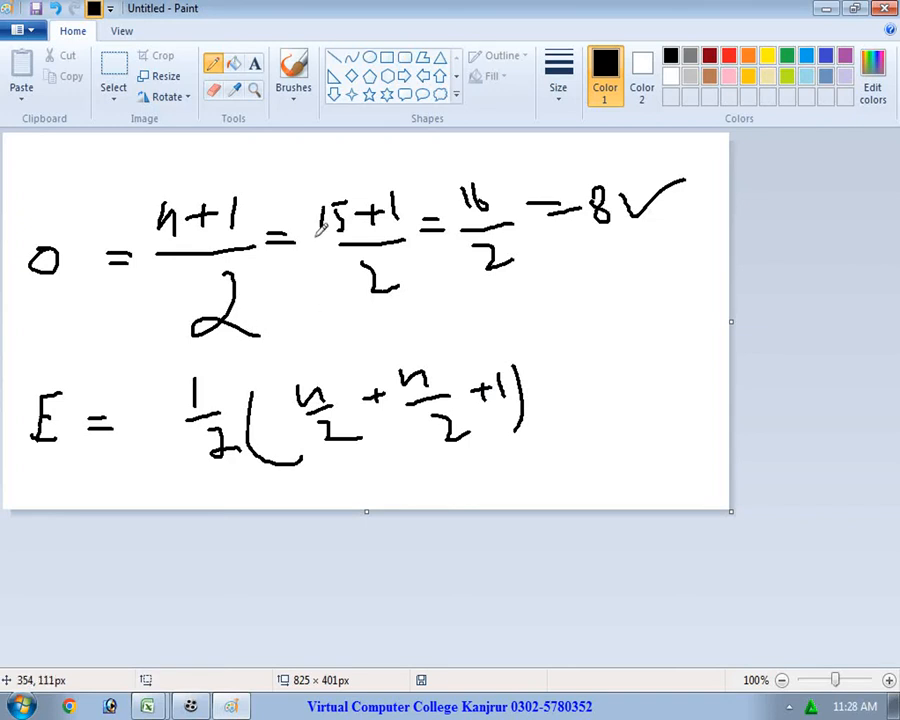
Write a circled 16 and substitute it into the even formula as "= 1/2 (16/2 + 16/2 + 1)", enlarging the canvas to 976 × 550 px.
mouse_move(592, 287)
left_mouse_down()
mouse_move(592, 314)
mouse_move(612, 298)
mouse_move(659, 320)
mouse_move(568, 283)
left_mouse_up()
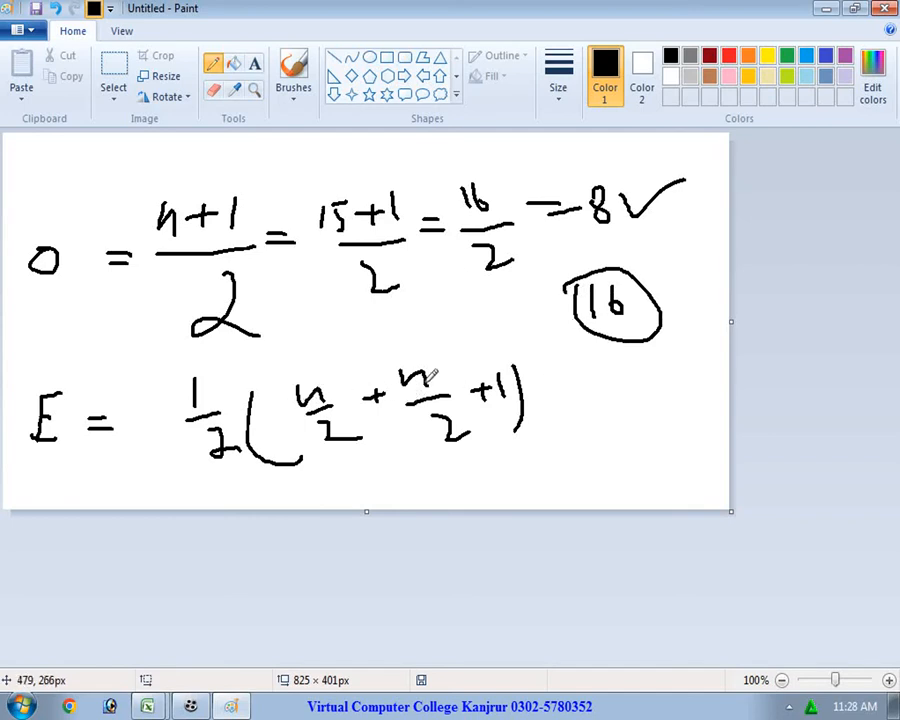
mouse_move(557, 406)
left_mouse_down()
mouse_move(590, 400)
mouse_move(623, 428)
left_mouse_up()
mouse_move(737, 512)
left_mouse_down()
mouse_move(823, 630)
mouse_move(863, 651)
left_mouse_up()
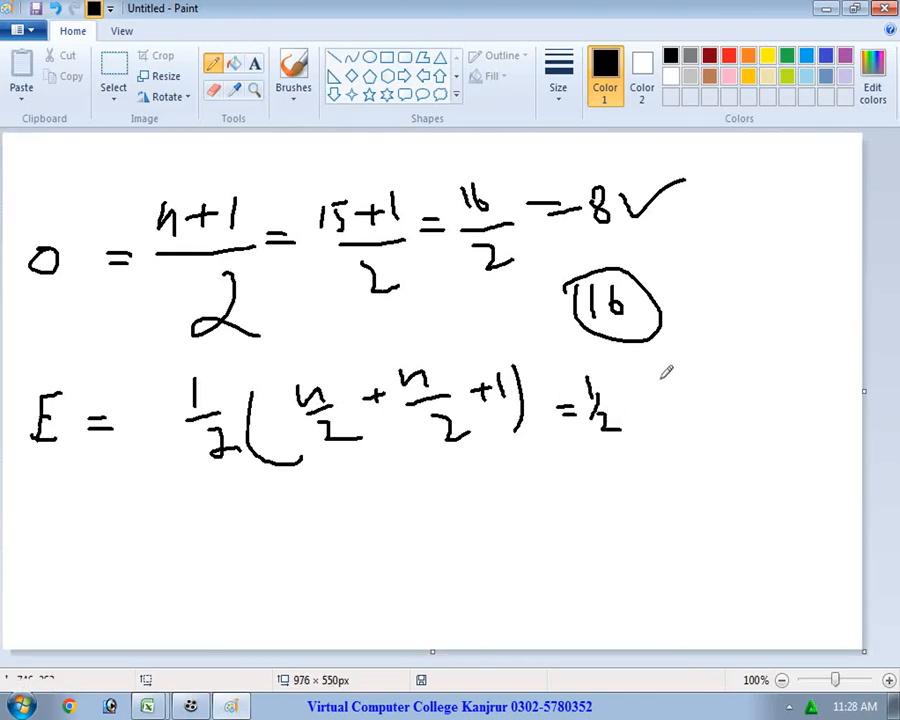
left_click_drag(659, 379, 657, 443)
left_click_drag(681, 379, 682, 397)
mouse_move(692, 381)
left_mouse_down()
mouse_move(701, 435)
mouse_move(736, 402)
mouse_move(725, 414)
left_mouse_up()
left_click_drag(755, 372, 756, 395)
mouse_move(779, 368)
left_mouse_down()
mouse_move(770, 372)
mouse_move(772, 394)
mouse_move(795, 445)
mouse_move(818, 405)
mouse_move(818, 417)
mouse_move(828, 418)
left_mouse_up()
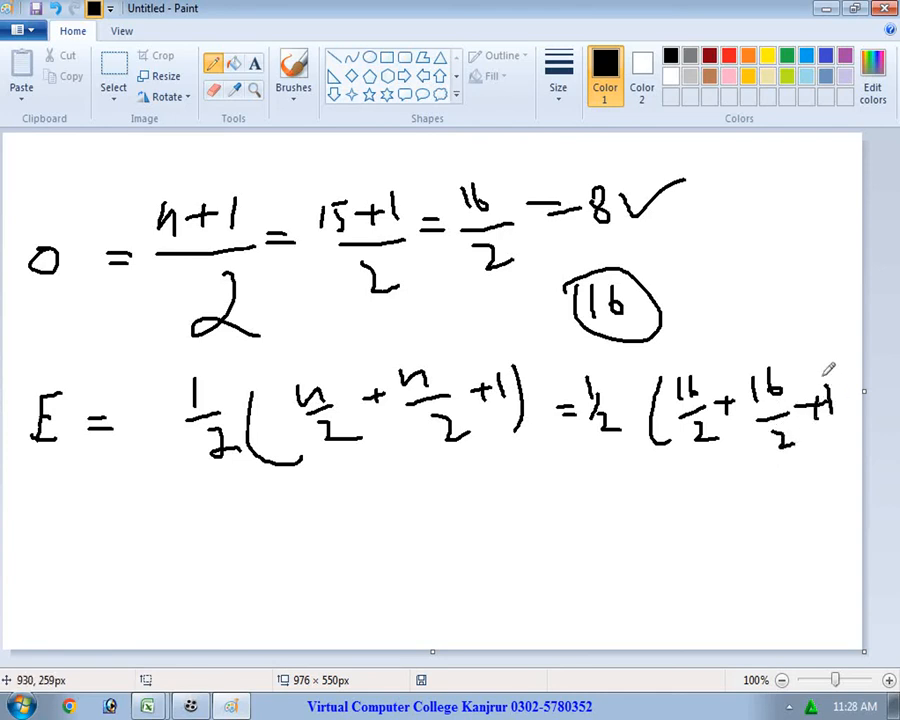
left_click_drag(833, 374, 841, 446)
Simplify the even-count expression to "= 1/2 (17)", mark the multiplication with strokes toward the 17, and write 17/2 beside it.
mouse_move(589, 491)
left_mouse_down()
mouse_move(644, 505)
mouse_move(695, 537)
left_mouse_up()
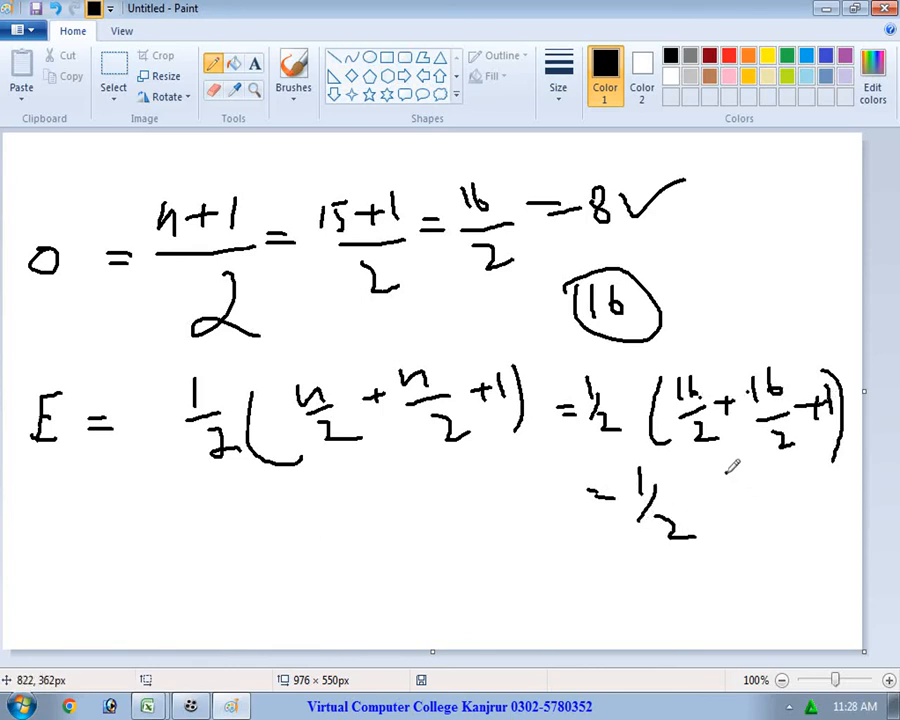
left_click_drag(733, 466, 742, 549)
left_click_drag(755, 483, 752, 530)
mouse_move(760, 485)
left_mouse_down()
mouse_move(780, 478)
mouse_move(770, 530)
left_mouse_up()
mouse_move(790, 470)
left_mouse_down()
mouse_move(813, 506)
mouse_move(798, 538)
left_mouse_up()
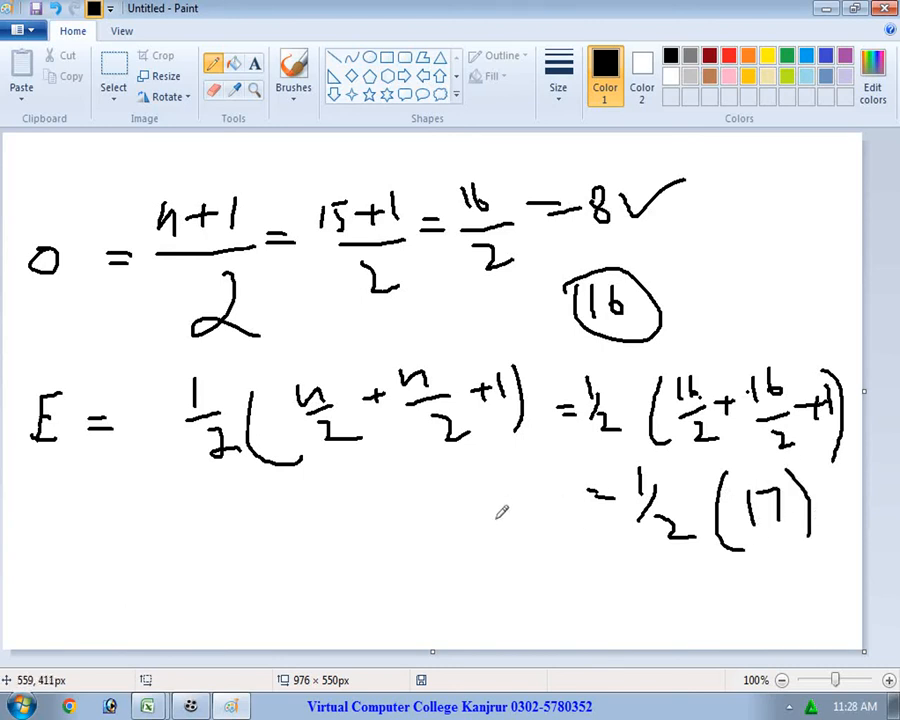
mouse_move(652, 482)
left_mouse_down()
mouse_move(732, 486)
mouse_move(590, 508)
left_mouse_up()
left_click_drag(590, 505, 676, 493)
mouse_move(378, 488)
left_mouse_down()
mouse_move(380, 519)
mouse_move(406, 520)
mouse_move(415, 566)
mouse_move(493, 569)
left_mouse_up()
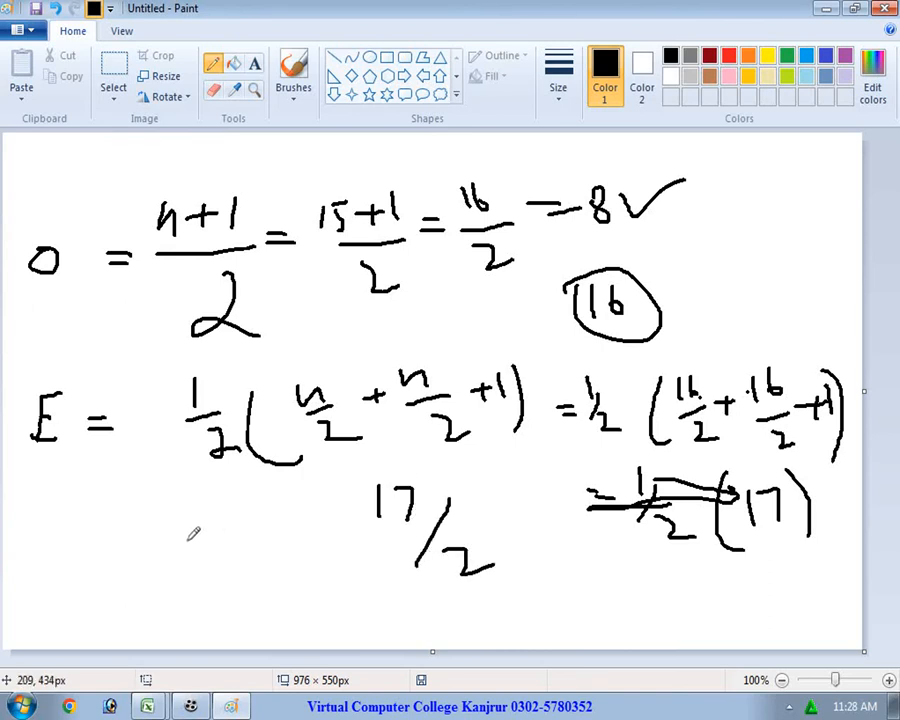
Work out 17 divided by 2 as a handwritten long division with the quotient 8.5 in the canvas's lower-left area.
mouse_move(141, 537)
left_mouse_down()
mouse_move(149, 564)
mouse_move(171, 566)
left_mouse_up()
mouse_move(101, 524)
left_mouse_down()
mouse_move(92, 581)
mouse_move(197, 514)
left_mouse_up()
left_click_drag(55, 545, 100, 558)
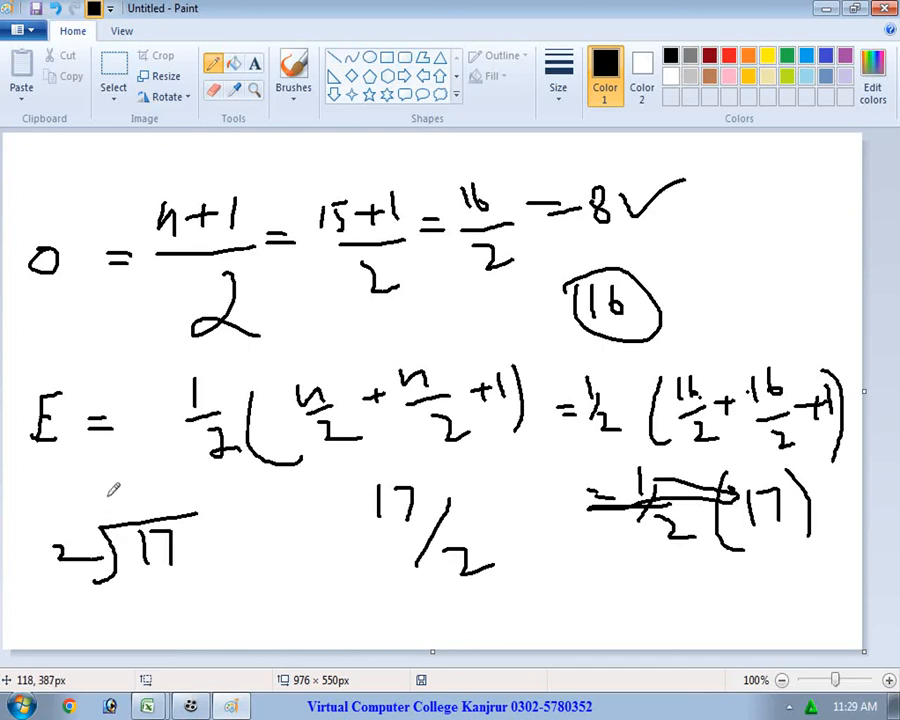
left_click_drag(120, 485, 106, 490)
left_click_drag(154, 584, 153, 601)
mouse_move(166, 581)
left_mouse_down()
mouse_move(205, 606)
mouse_move(190, 630)
left_mouse_up()
left_click(138, 508)
mouse_move(206, 540)
left_mouse_down()
mouse_move(216, 536)
mouse_move(200, 550)
mouse_move(209, 600)
mouse_move(218, 596)
mouse_move(208, 620)
left_mouse_up()
mouse_move(161, 487)
left_mouse_down()
mouse_move(180, 499)
mouse_move(167, 513)
left_mouse_up()
left_click_drag(162, 485, 170, 481)
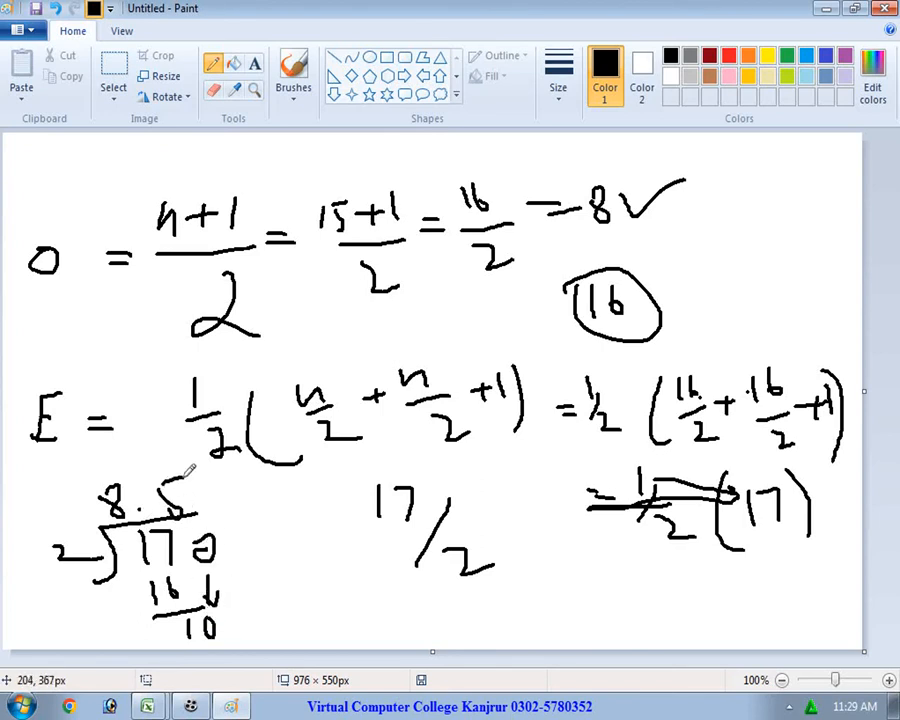
left_click_drag(232, 637, 298, 644)
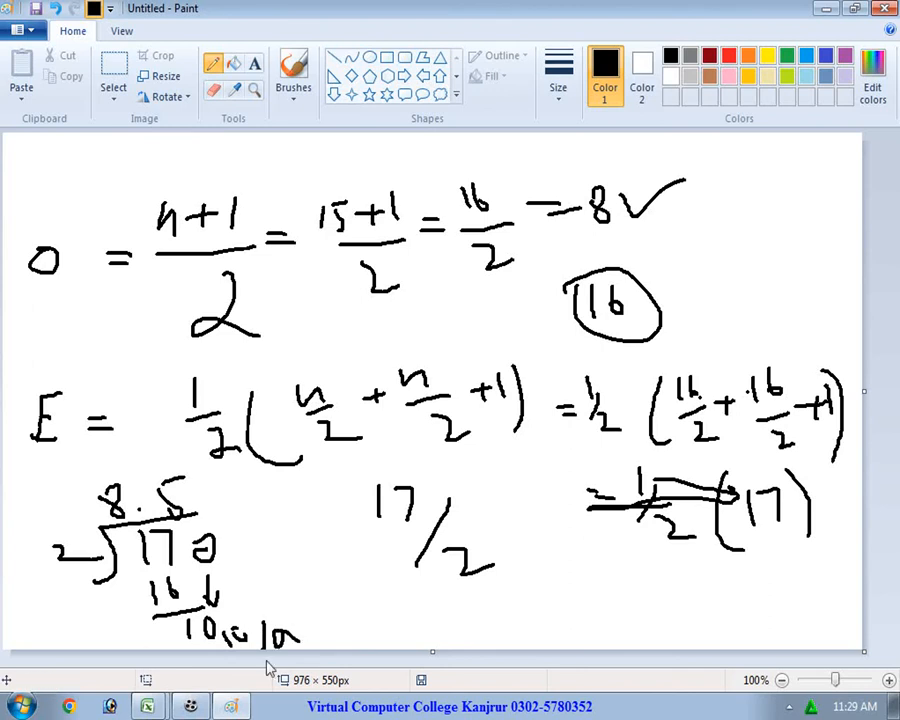
Switch back to the Excel worksheet and clear the content of cell B45.
left_click(155, 650)
scroll(455, 610, "down", 3)
left_click(464, 506)
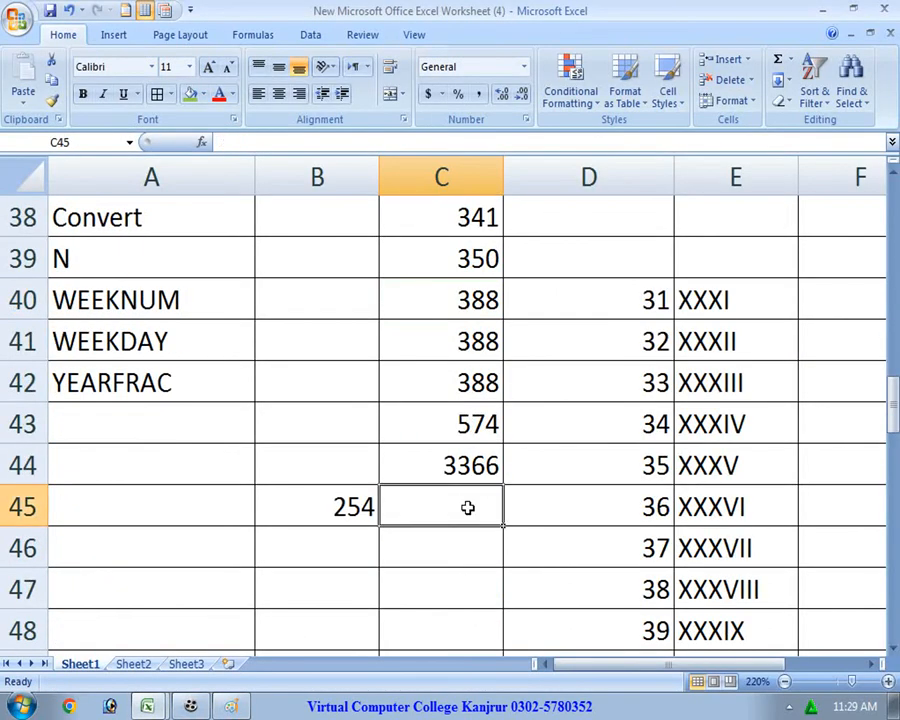
left_click(368, 506)
key("Delete")
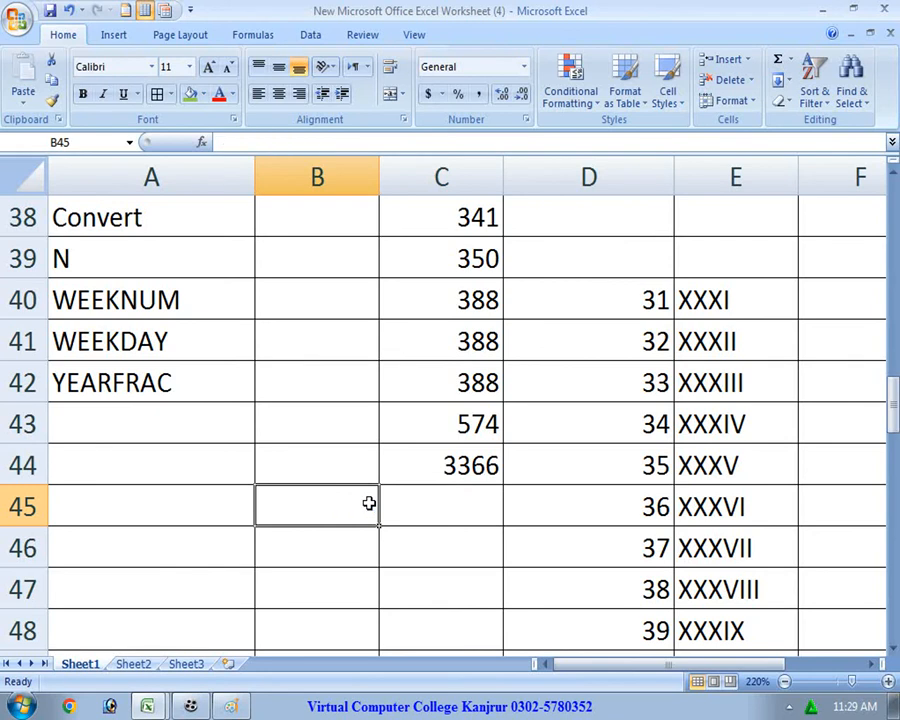
Enter 3367 in cell C45 as a sixteenth value below the sorted data.
left_click(506, 498)
left_click(439, 489)
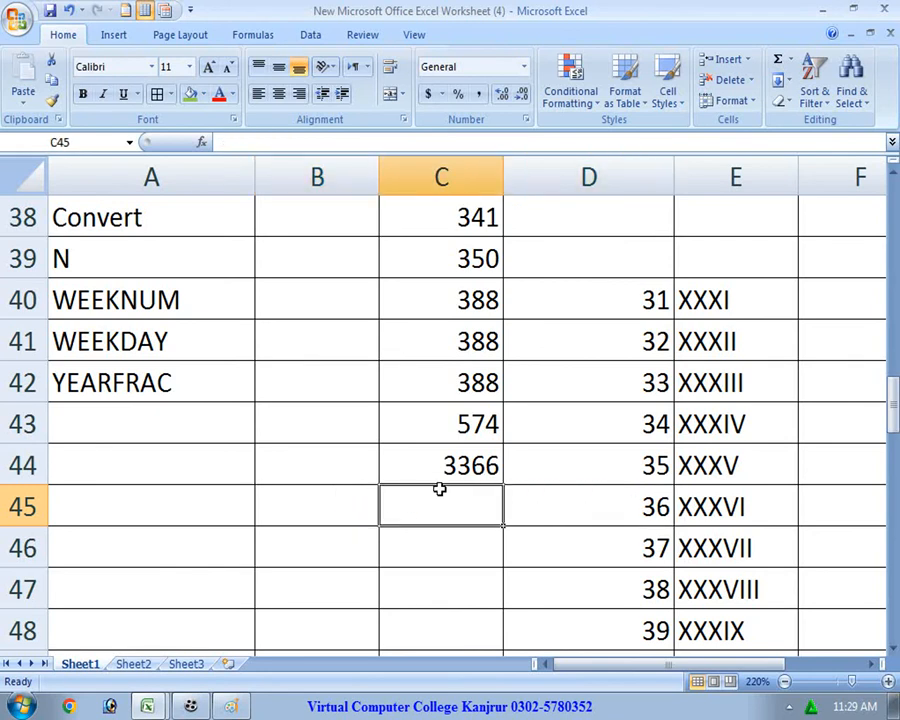
type("33")
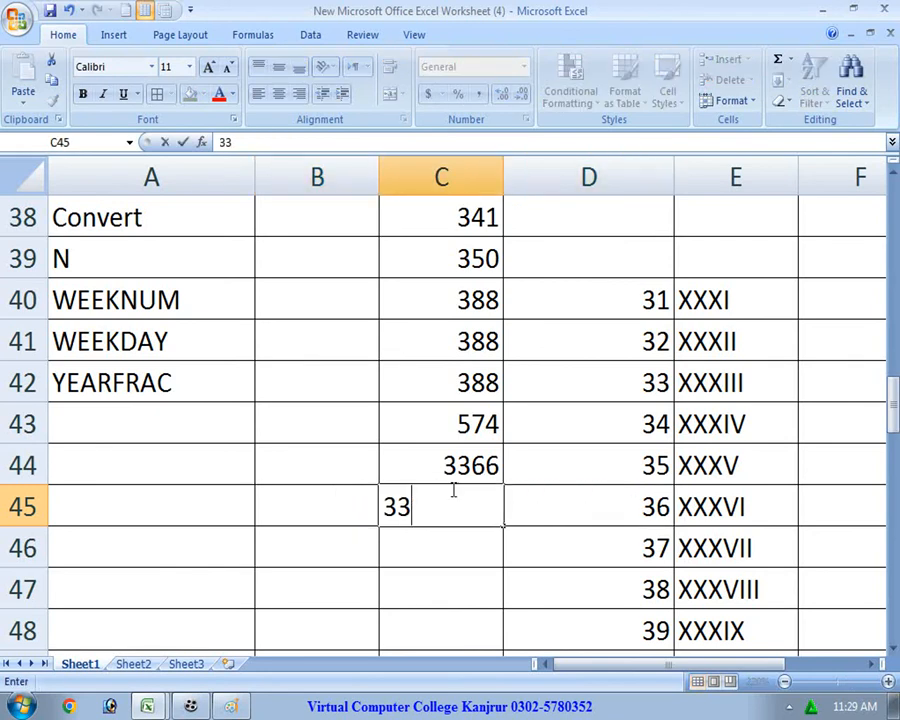
type("65")
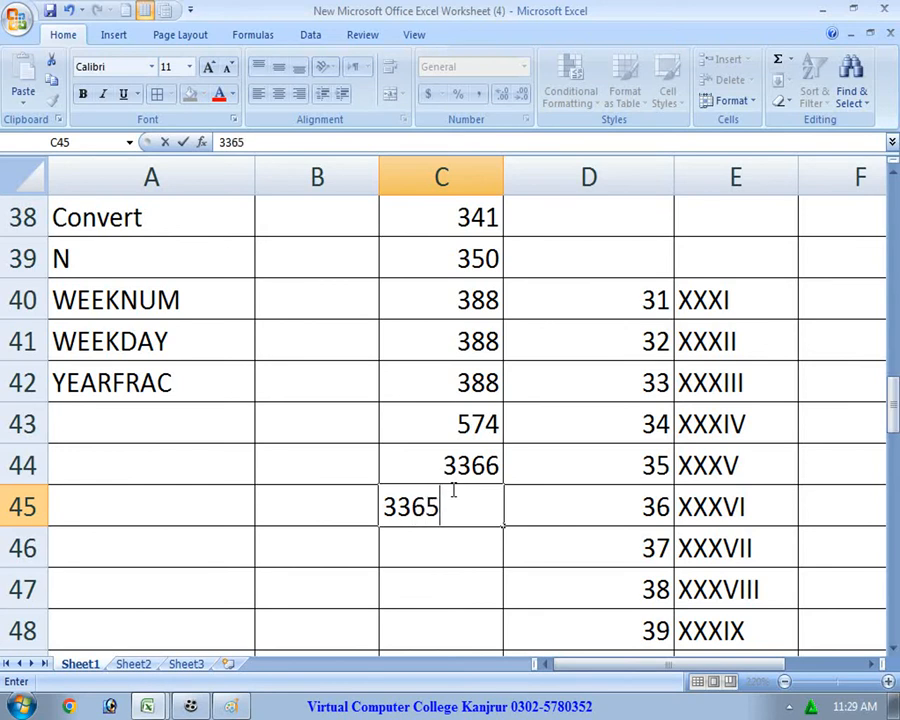
key("BackSpace")
type("7")
key("Return")
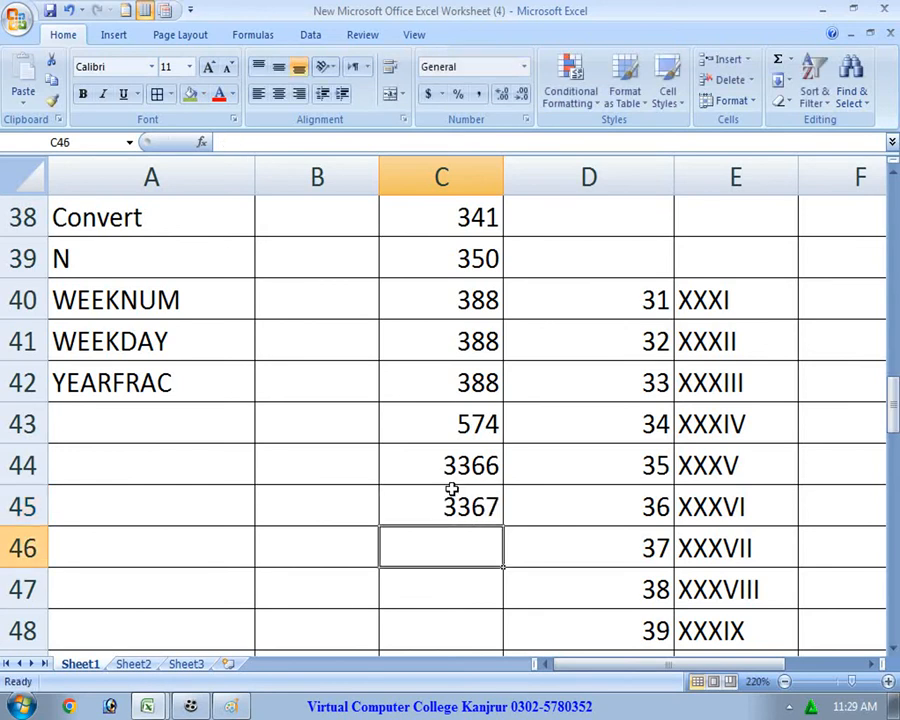
Change the MEDIAN formula in E32 to cover C30:C45 and check its result.
scroll(452, 489, "up", 3)
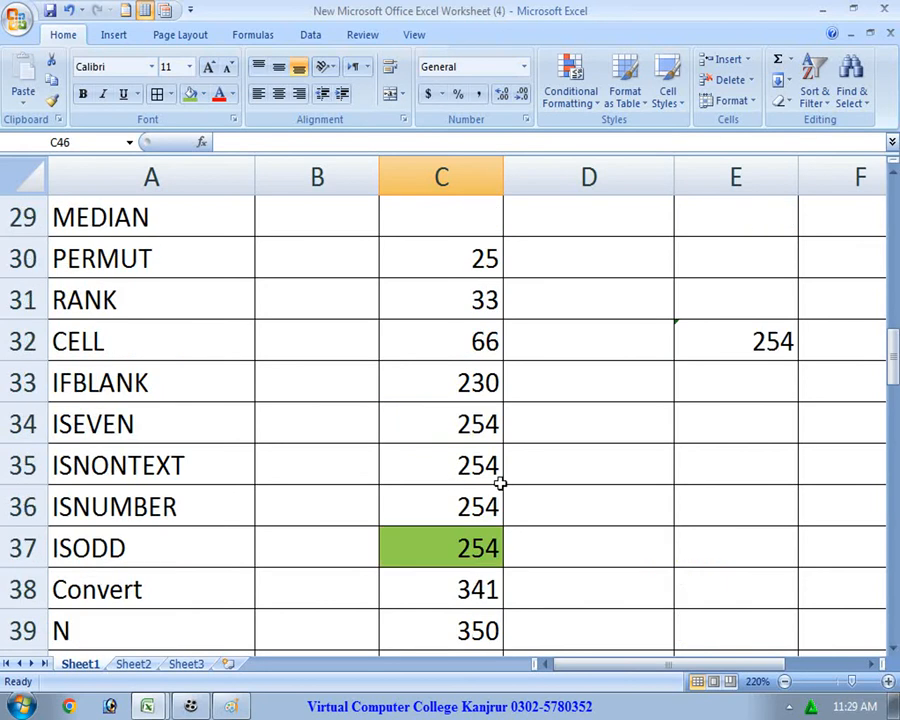
double_click(754, 342)
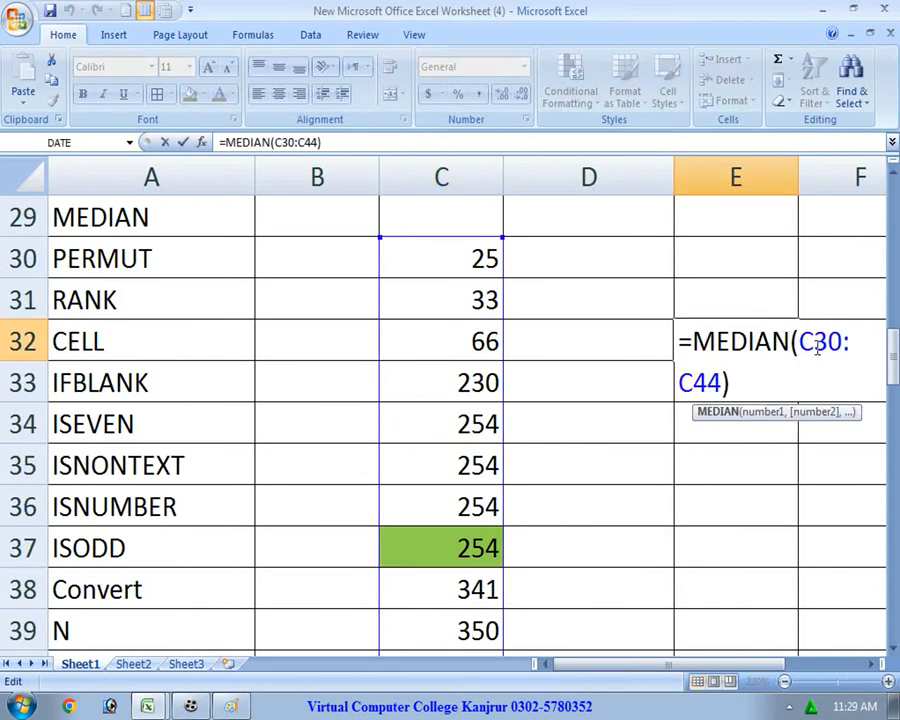
key("shift+Left")
key("shift+Left")
key("shift+Left")
key("shift+Left")
key("shift+Left")
key("shift+Left")
key("shift+Left")
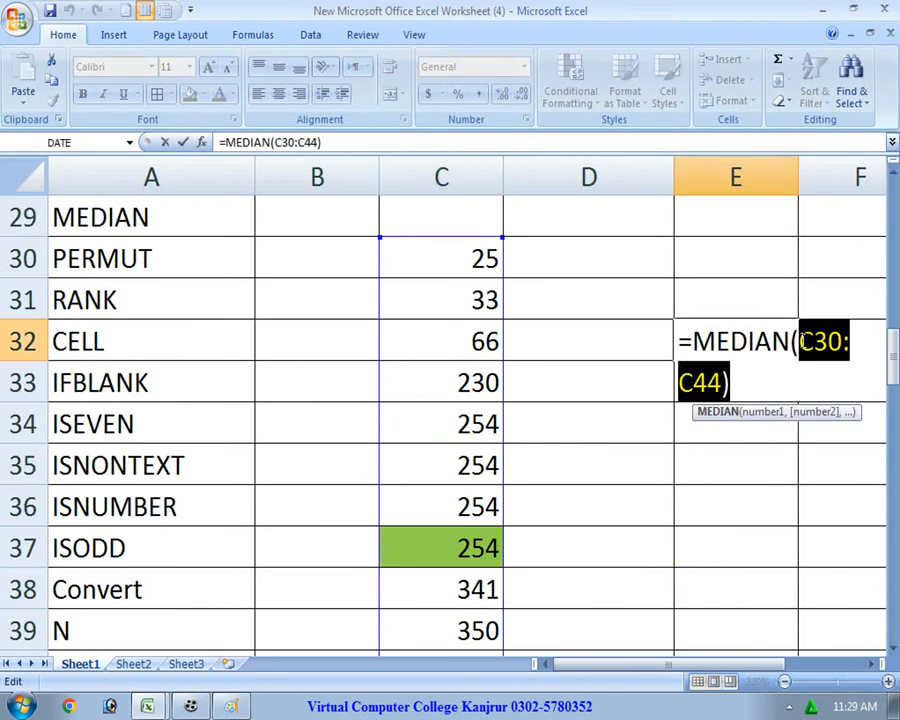
key("Delete")
key("Delete")
left_click_drag(473, 276, 482, 552)
key("Return")
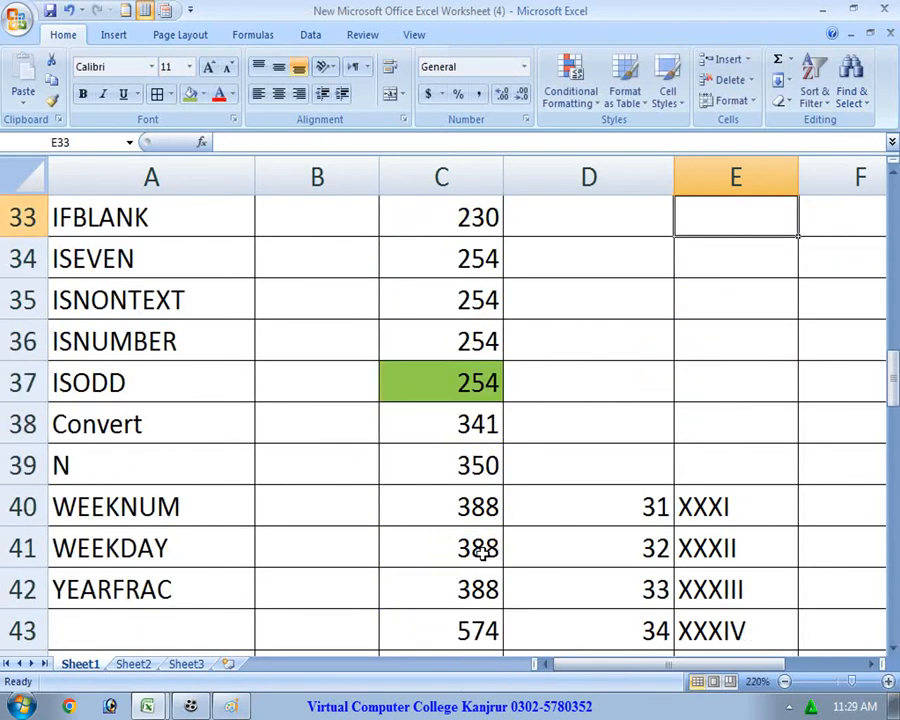
scroll(482, 552, "up", 1)
left_click(730, 307)
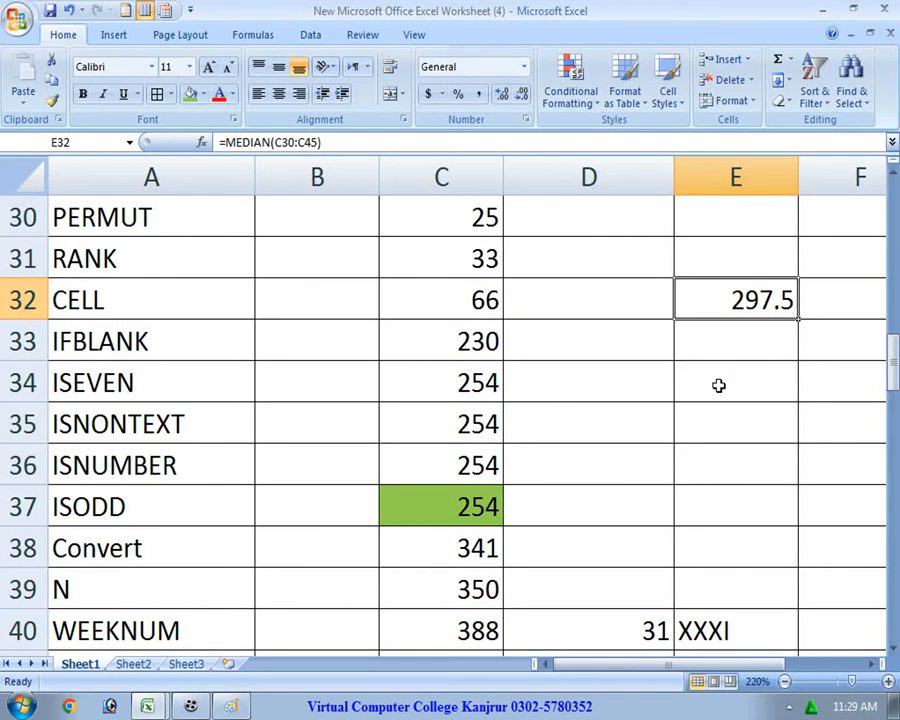
Delete the whole MEDIAN formula from cell E32.
scroll(718, 385, "up", 1)
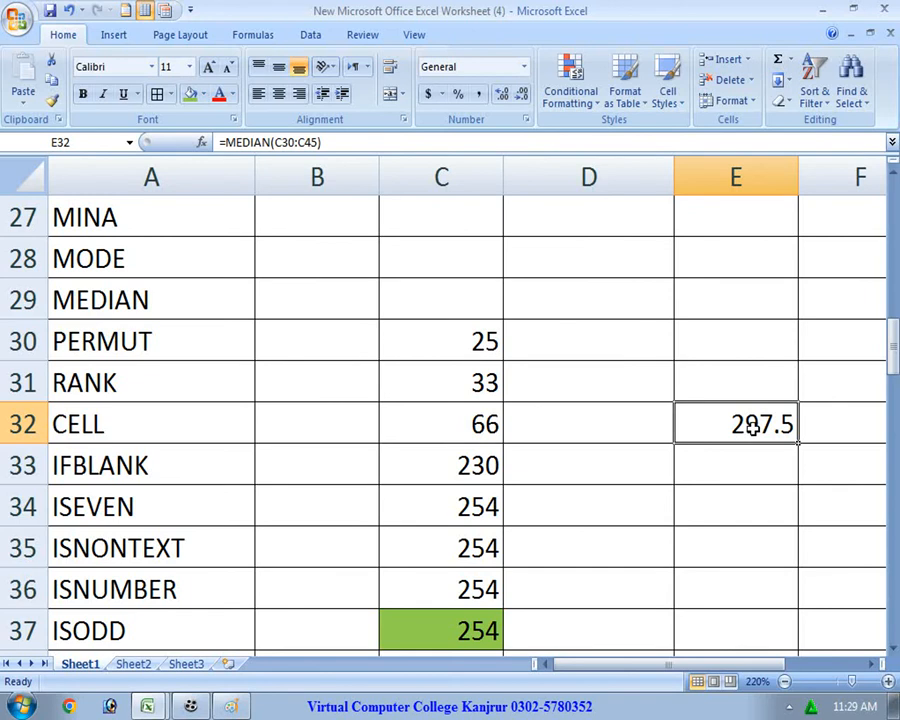
double_click(724, 412)
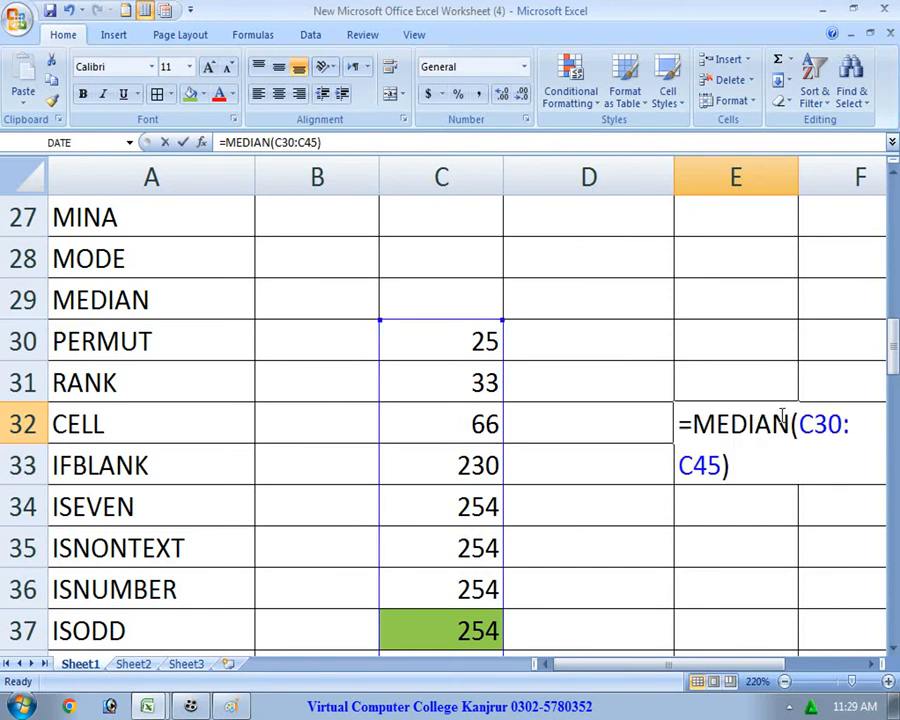
left_click_drag(774, 460, 669, 421)
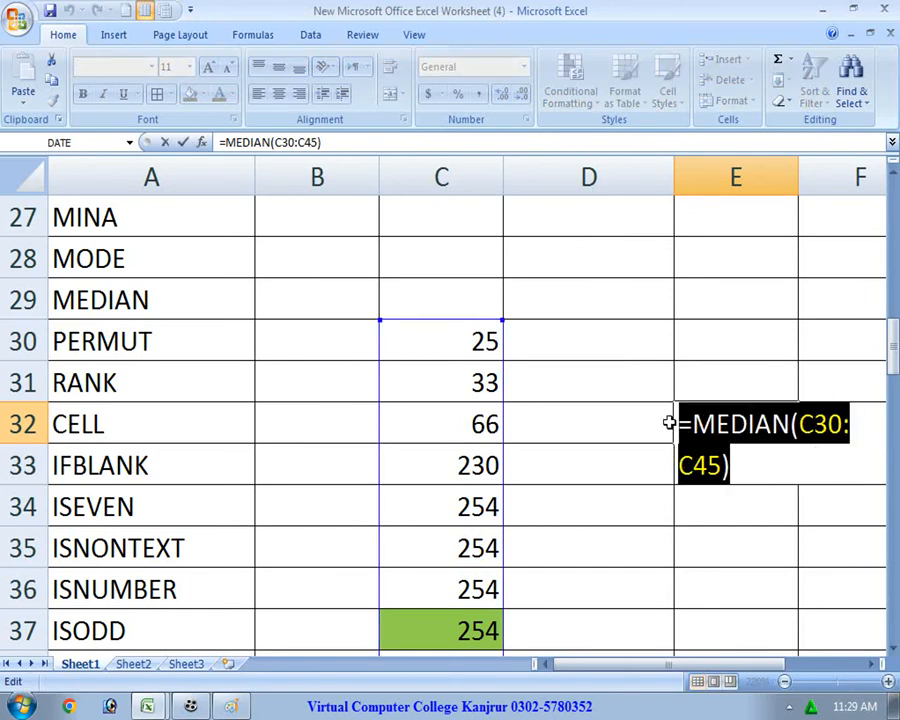
key("Delete")
left_click(669, 421)
Enter the numbers 1, 2, 3, 5, 6, 7, 9, 10, 11 and 13 in cells D30 to D39.
left_click(572, 341)
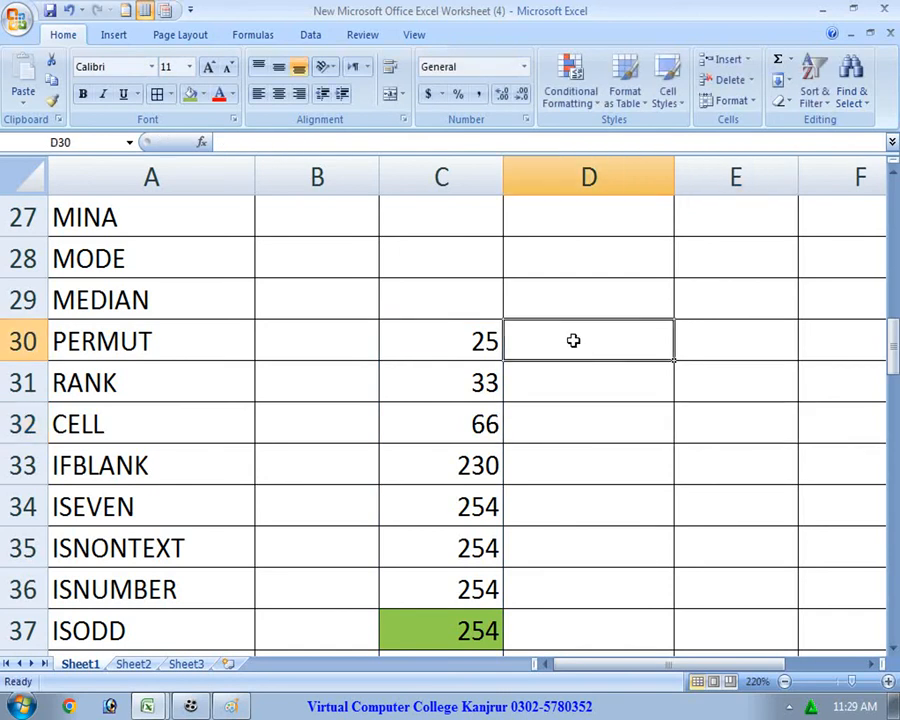
type("1")
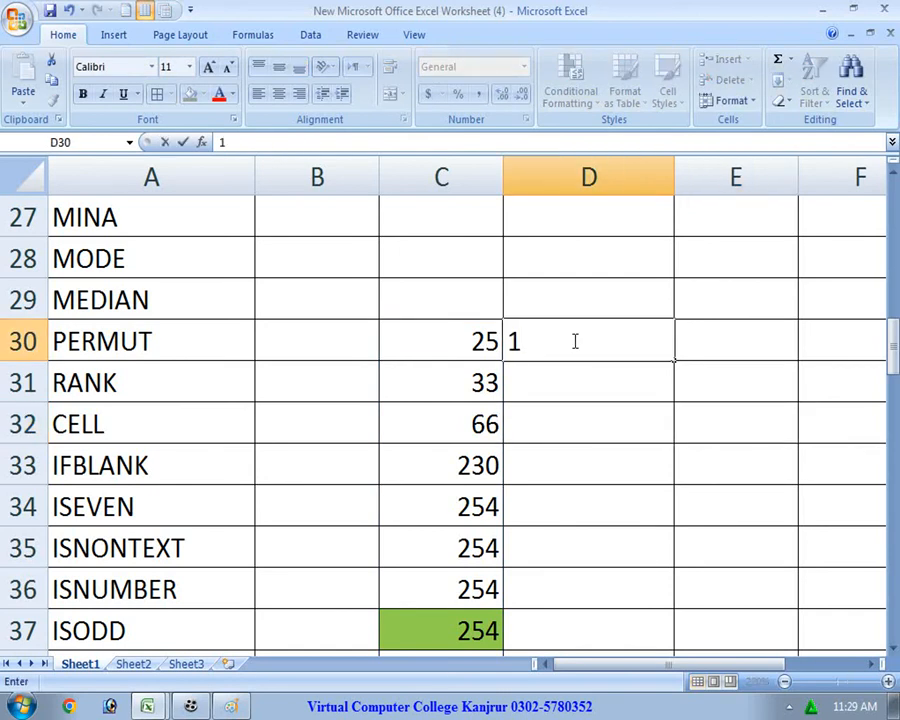
key("Return")
type("2")
key("Return")
type("3")
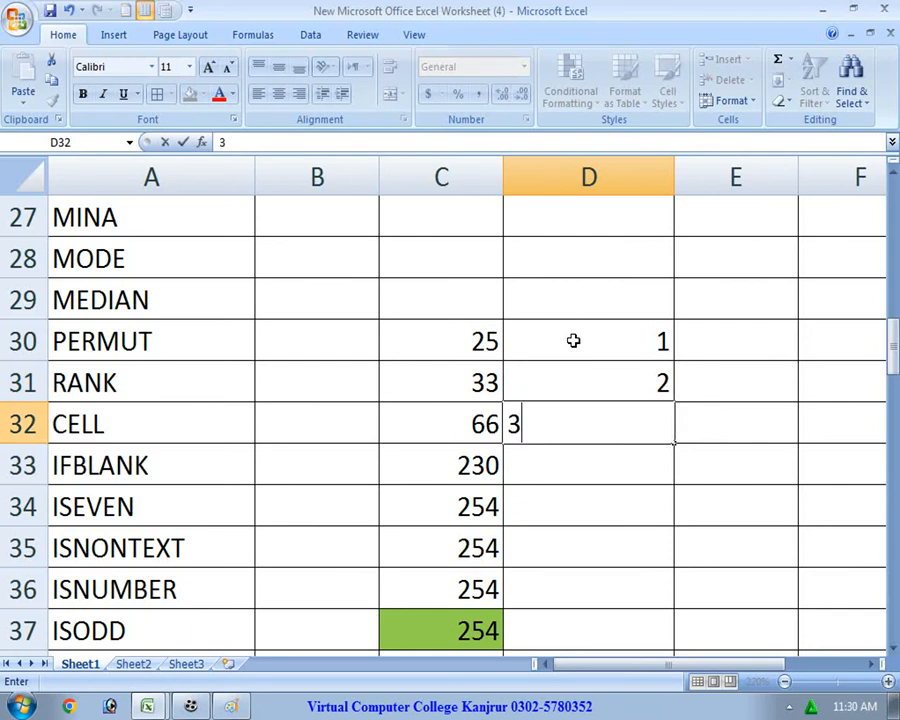
key("Return")
type("5")
key("Return")
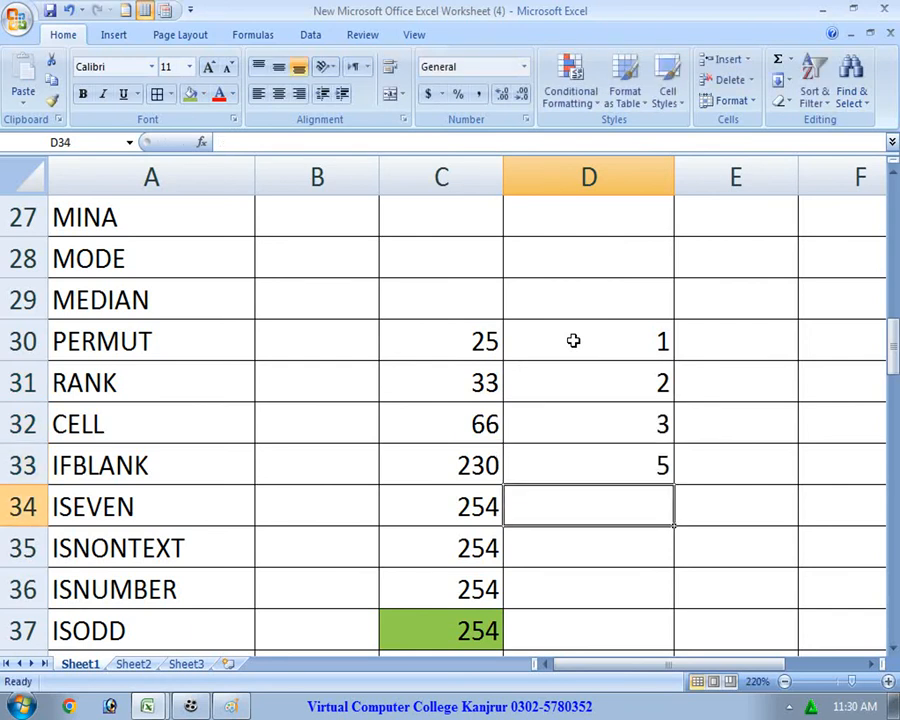
type("6")
key("Return")
type("7")
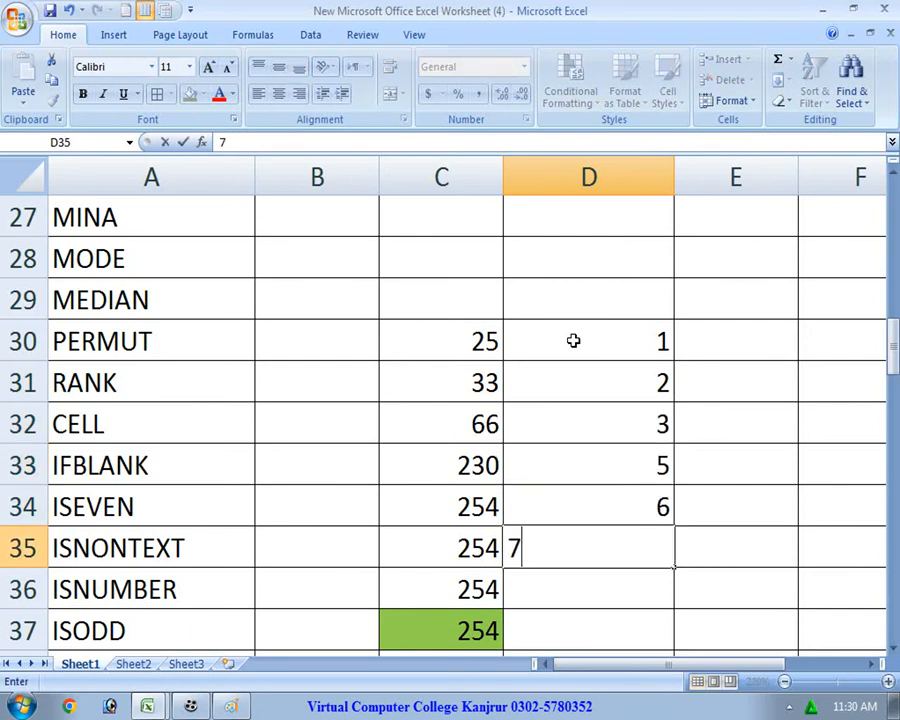
key("Return")
type("9")
key("Return")
type("1")
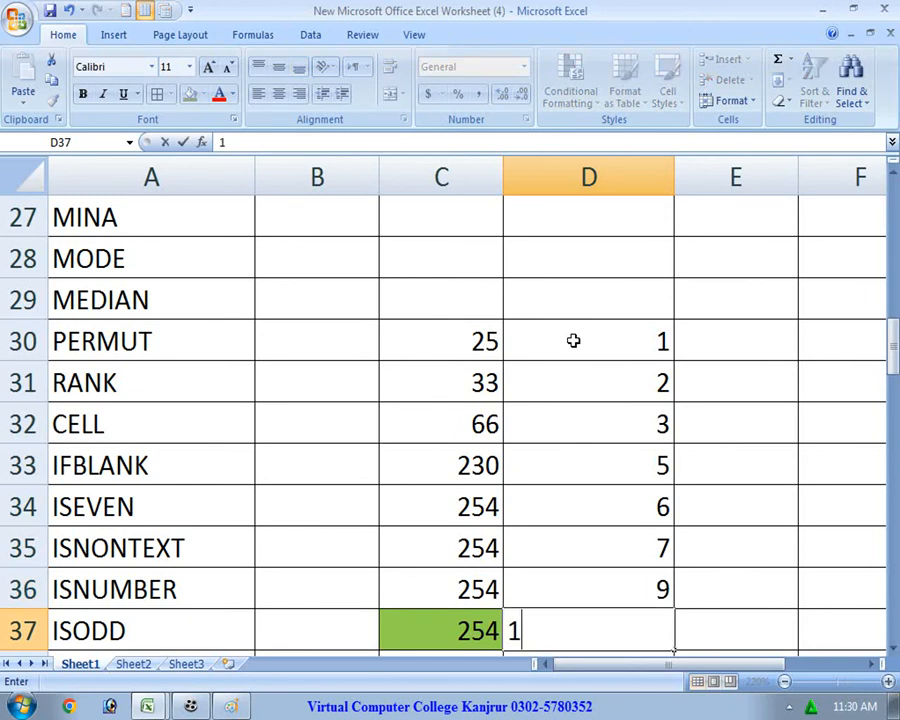
type("0")
key("Return")
type("11")
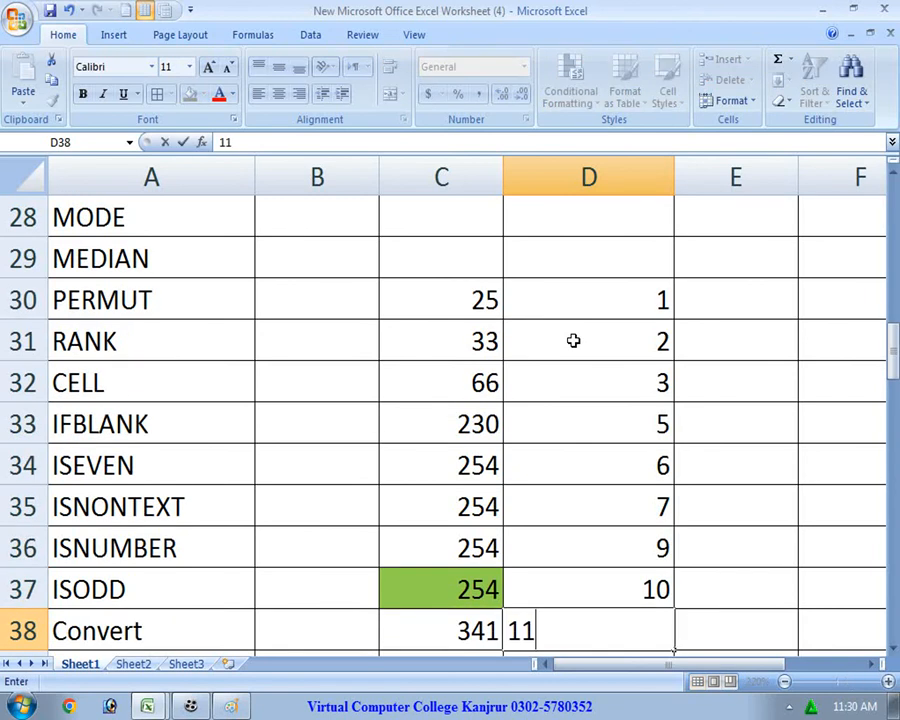
key("Return")
type("13")
key("Return")
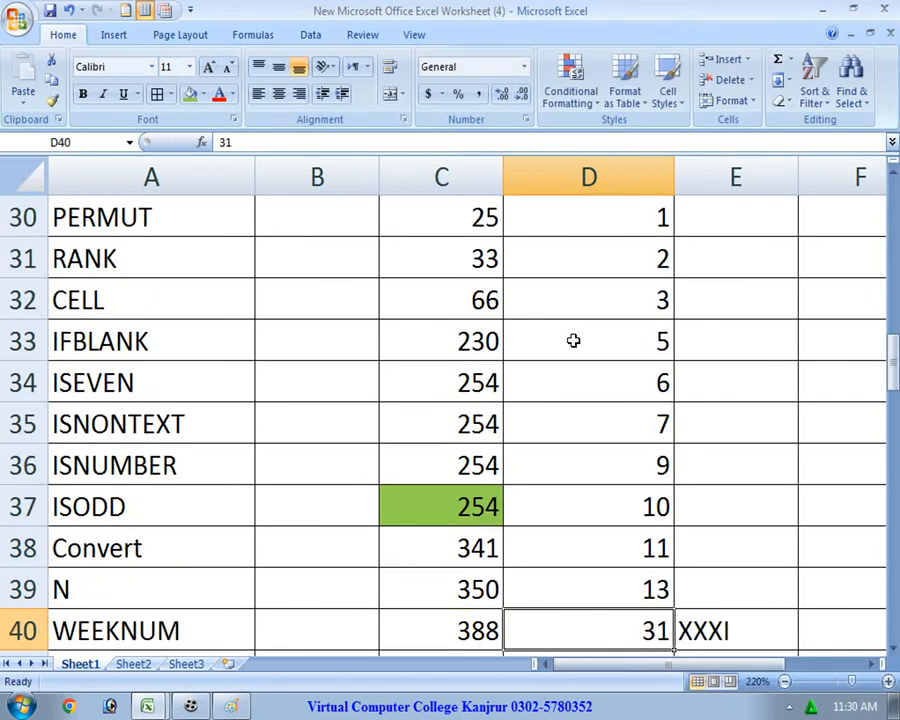
Clear the old numbers and Roman numerals in columns D and E from row 40 down.
left_click_drag(625, 629, 842, 668)
scroll(715, 325, "down", 3)
key("Delete")
scroll(820, 617, "up", 4)
scroll(649, 458, "down", 2)
Enter 14 in cell D40 and look over the new number list from D30 down.
left_click(665, 455)
type("14")
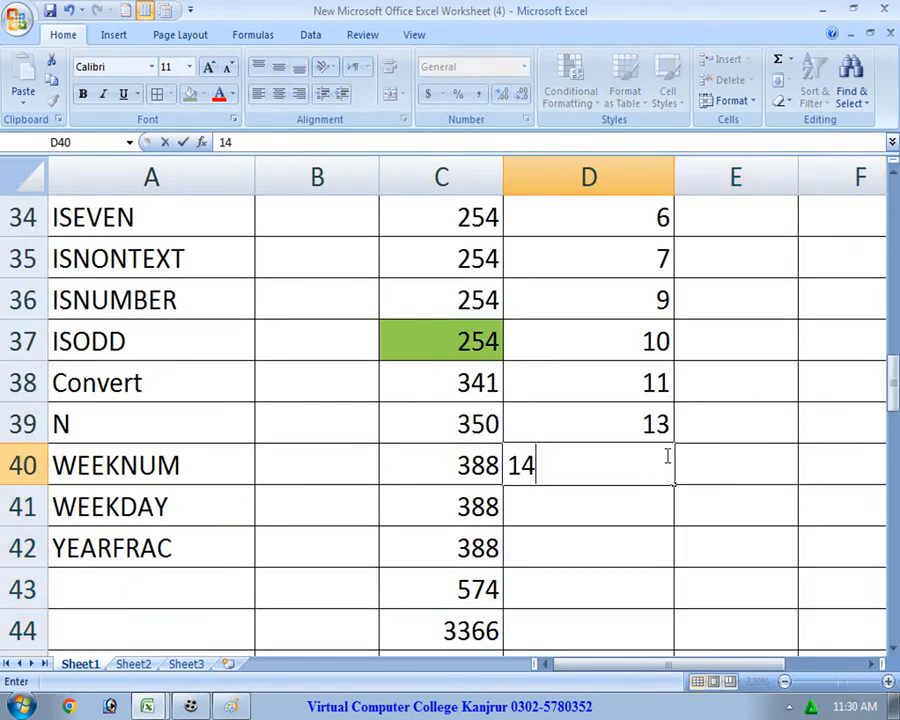
key("Return")
scroll(690, 460, "up", 2)
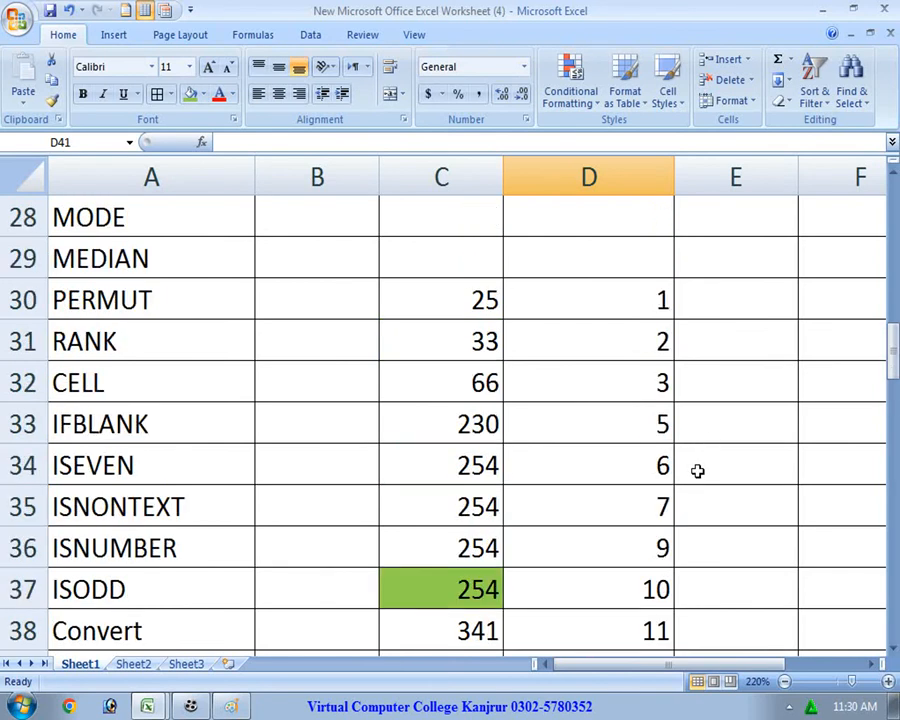
left_click_drag(645, 305, 640, 630)
left_click(710, 504)
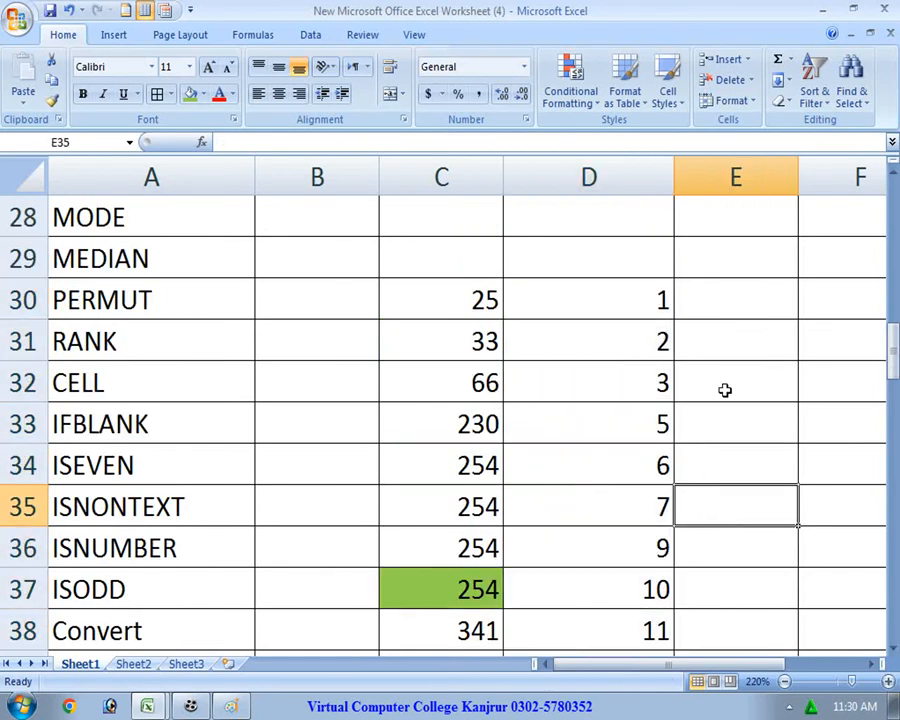
Calculate the median of the new list in cell F40 with =MEDIAN(D30:D40).
scroll(719, 541, "down", 2)
left_click(781, 466)
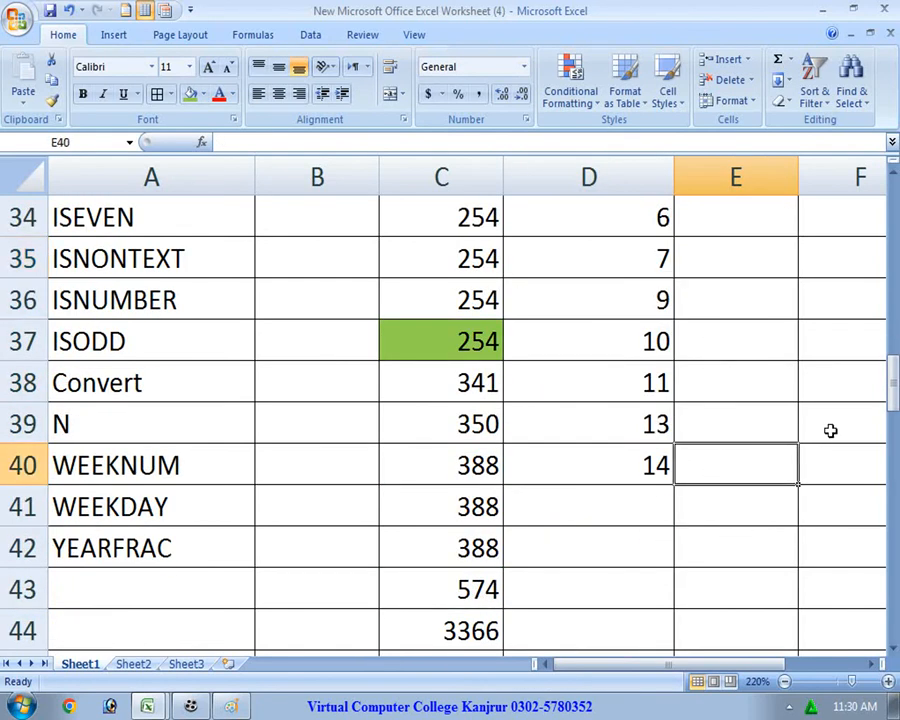
scroll(769, 664, "right", 1)
left_click(645, 478)
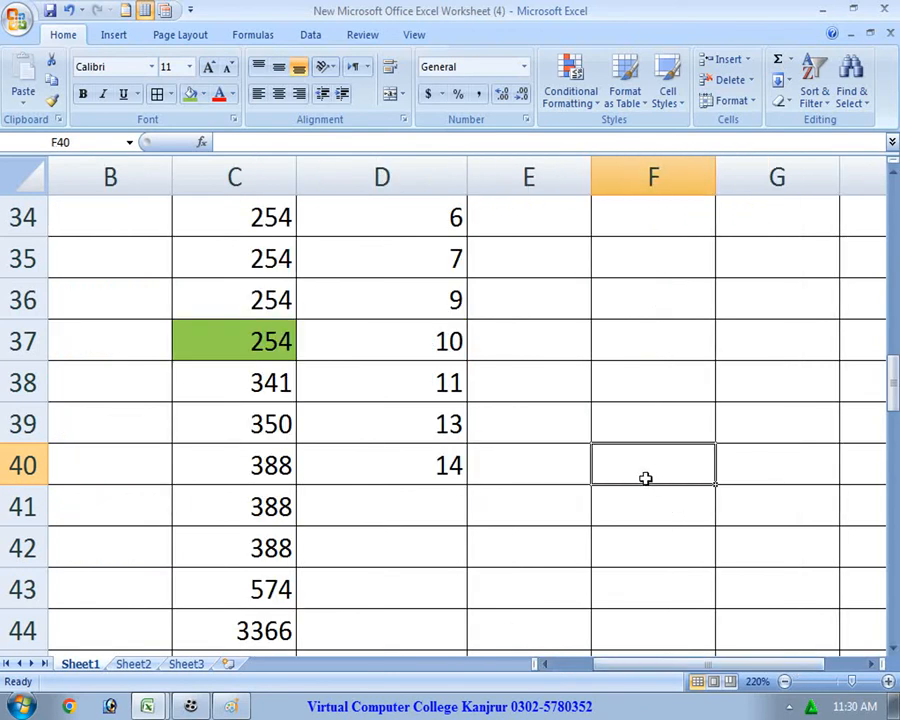
type("=med")
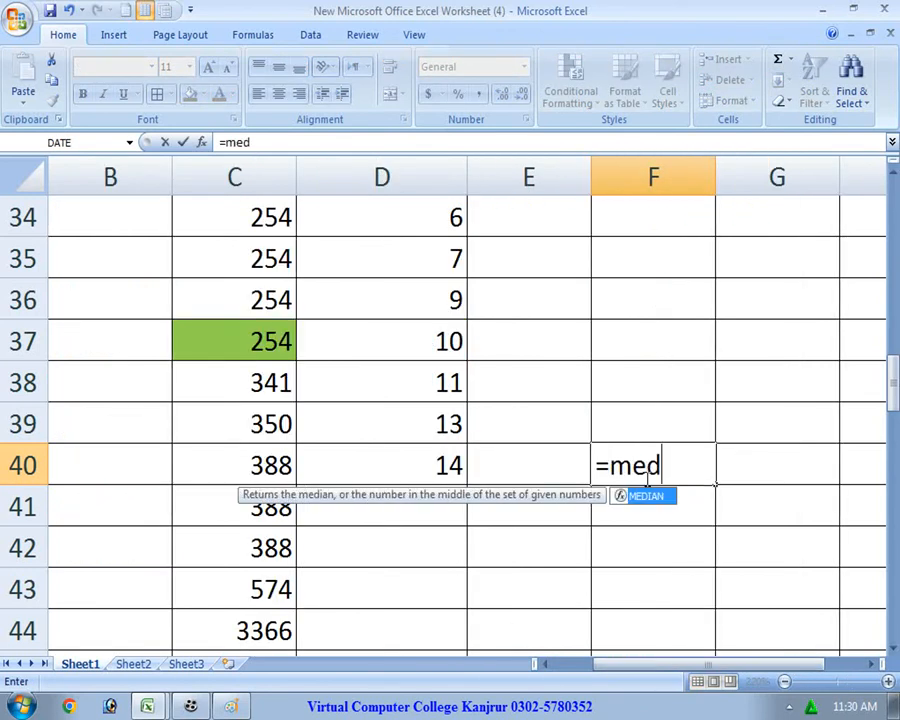
type("i")
double_click(655, 496)
left_click_drag(448, 460, 450, 548)
scroll(450, 240, "up", 1)
key("Return")
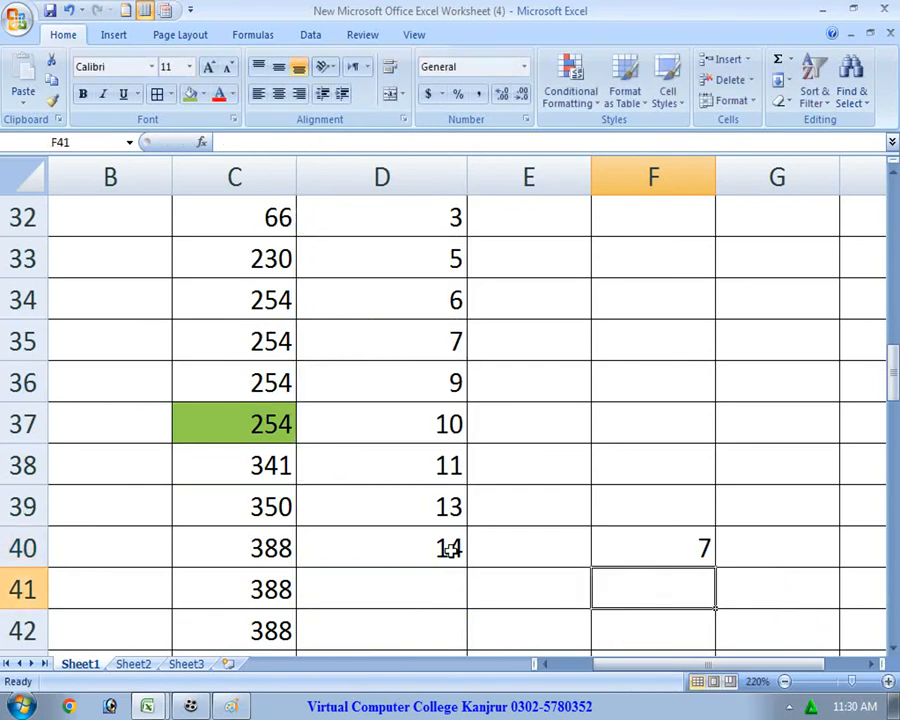
Review the list from D30 down and add 15 to its end in cell D41.
scroll(540, 440, "up", 1)
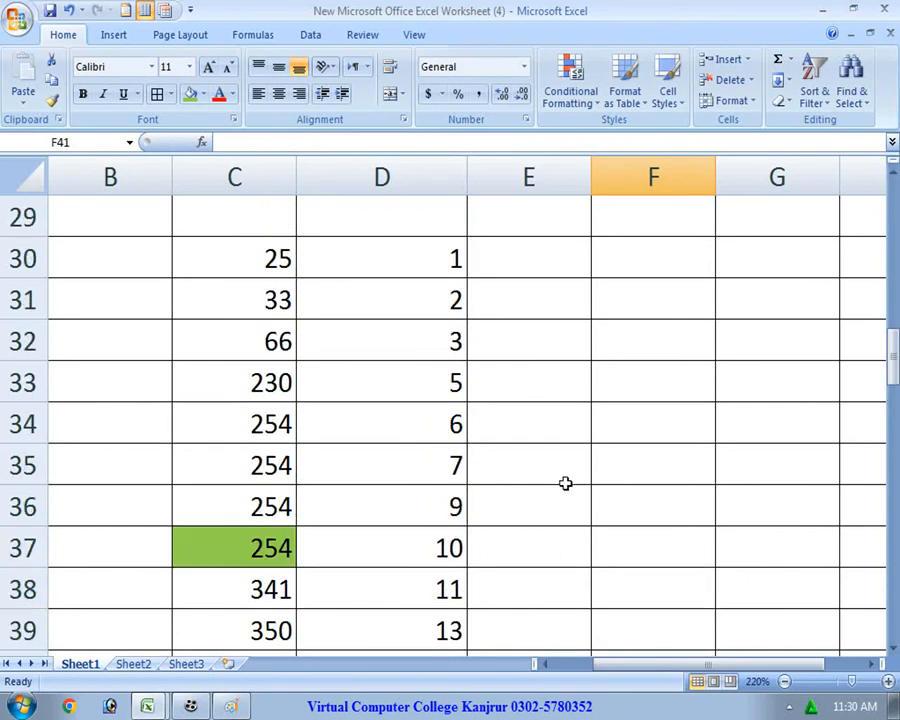
left_click_drag(450, 259, 428, 540)
left_click(452, 580)
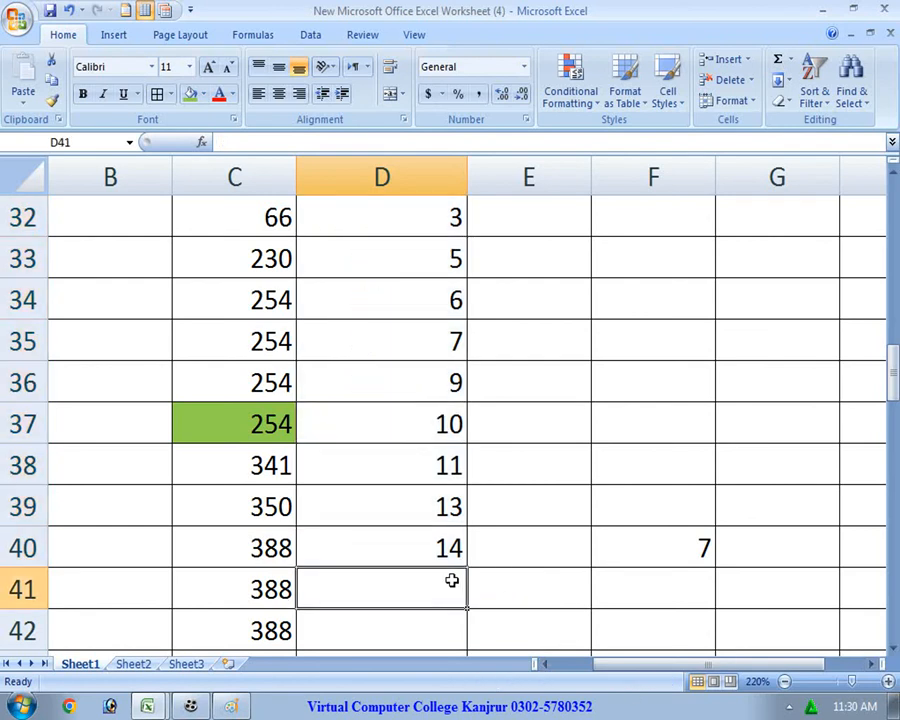
type("15")
key("Return")
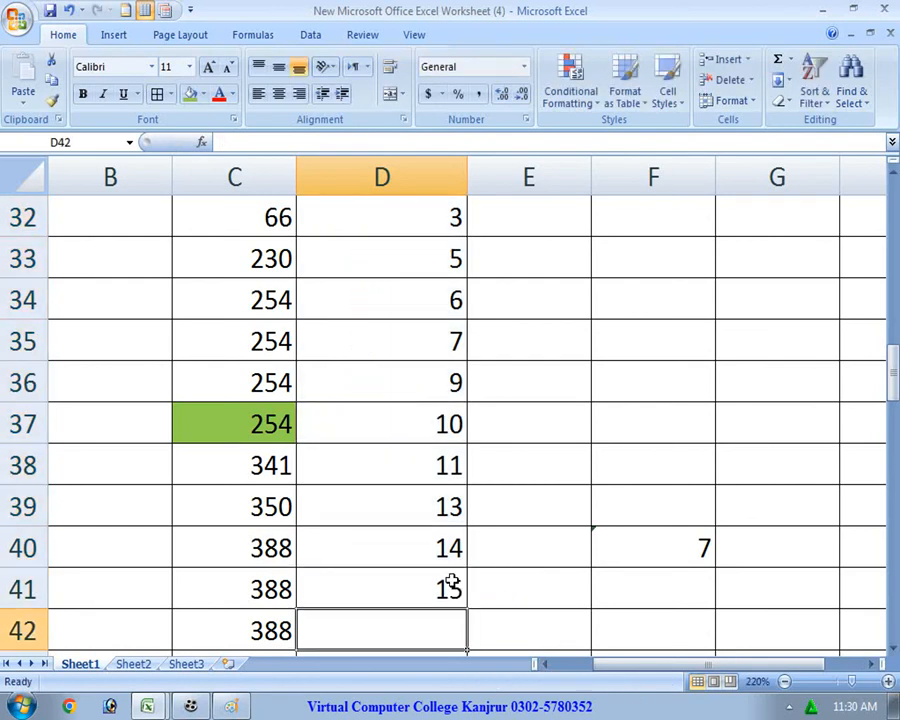
Change the MEDIAN formula in F40 to cover D30:D41 and select the cell to check it.
double_click(676, 560)
left_click_drag(828, 548, 716, 550)
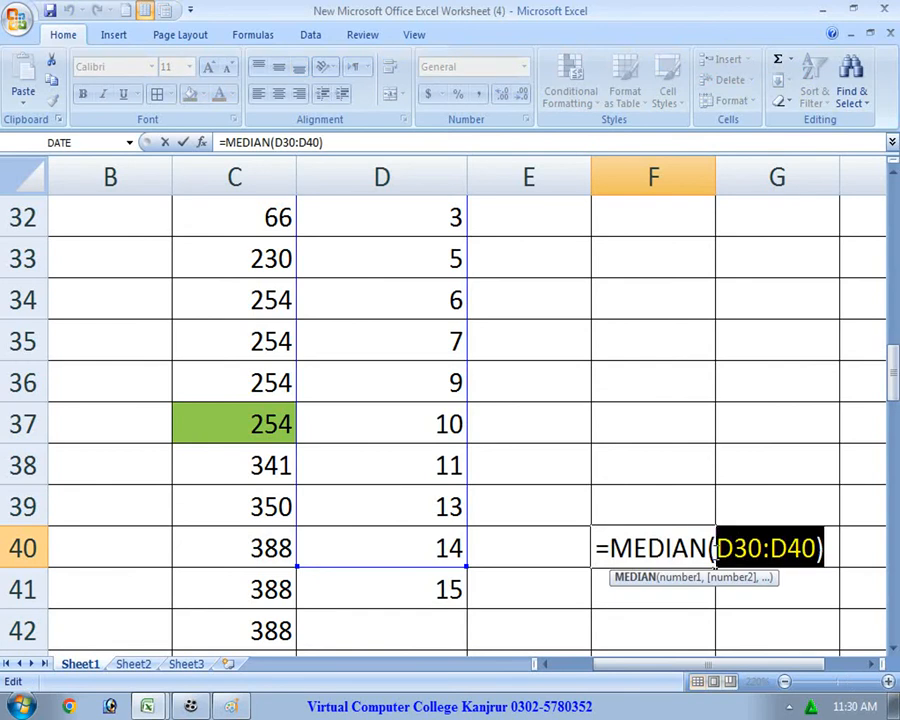
key("BackSpace")
left_click_drag(416, 589, 438, 257)
key("Return")
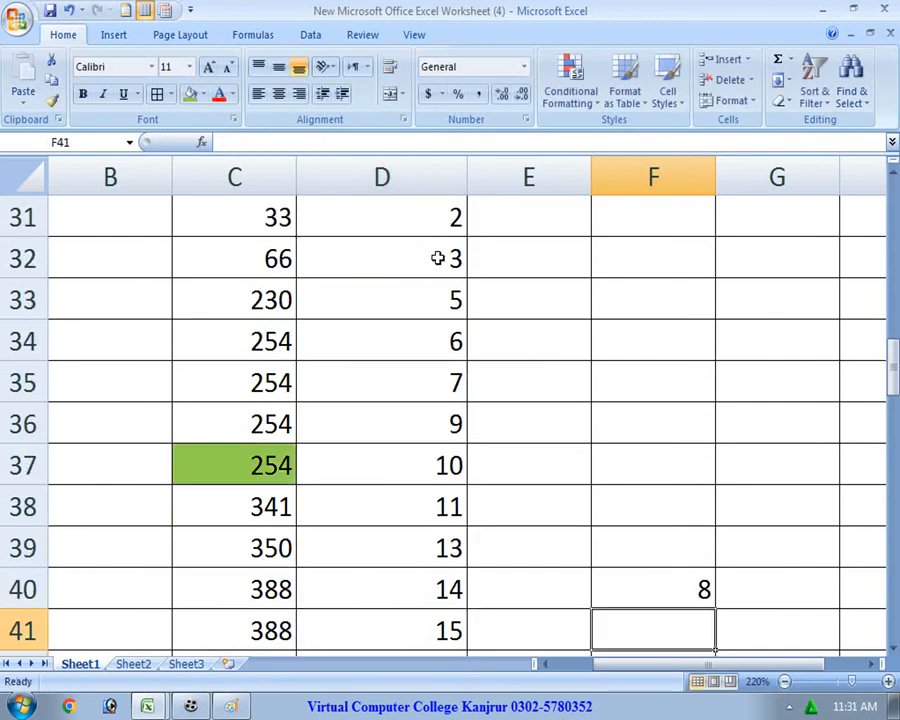
left_click(698, 594)
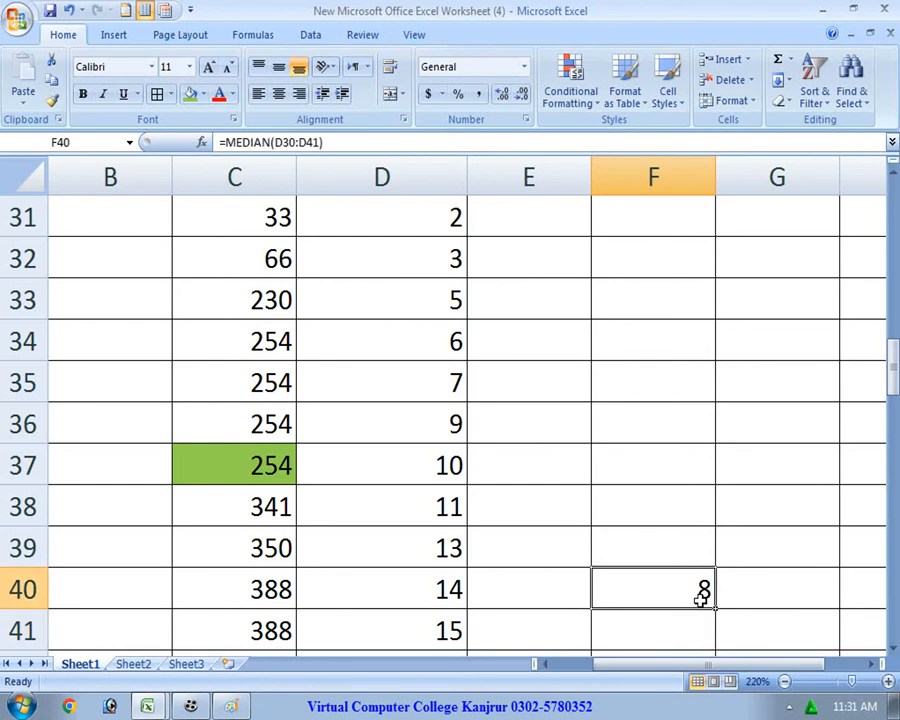
Count through the numbers in column D one cell at a time from D30 to D41.
scroll(505, 296, "up", 1)
left_click(448, 338)
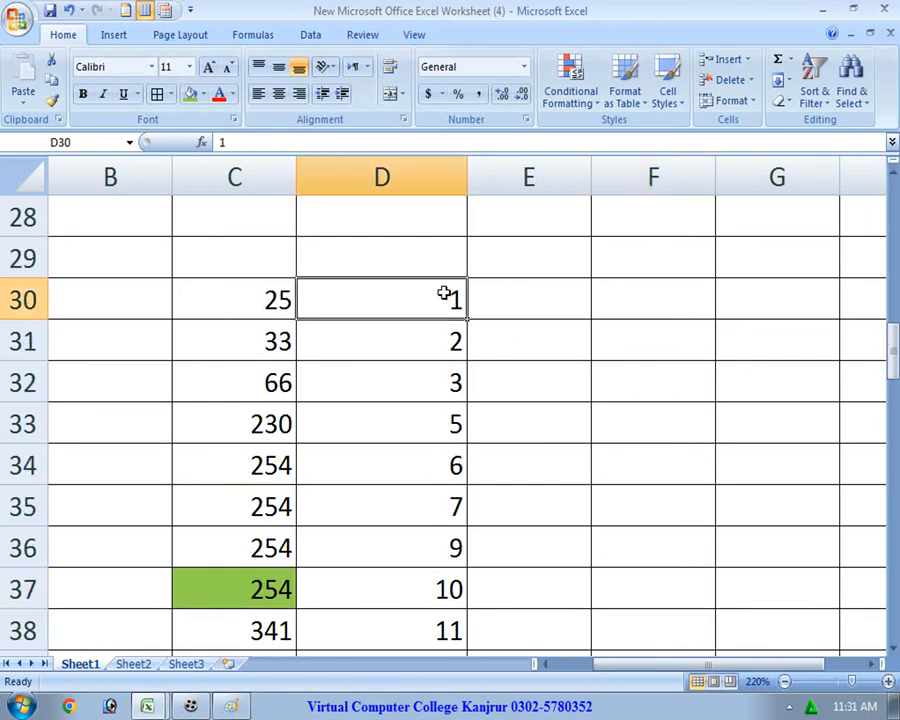
left_click(448, 372)
left_click(452, 418)
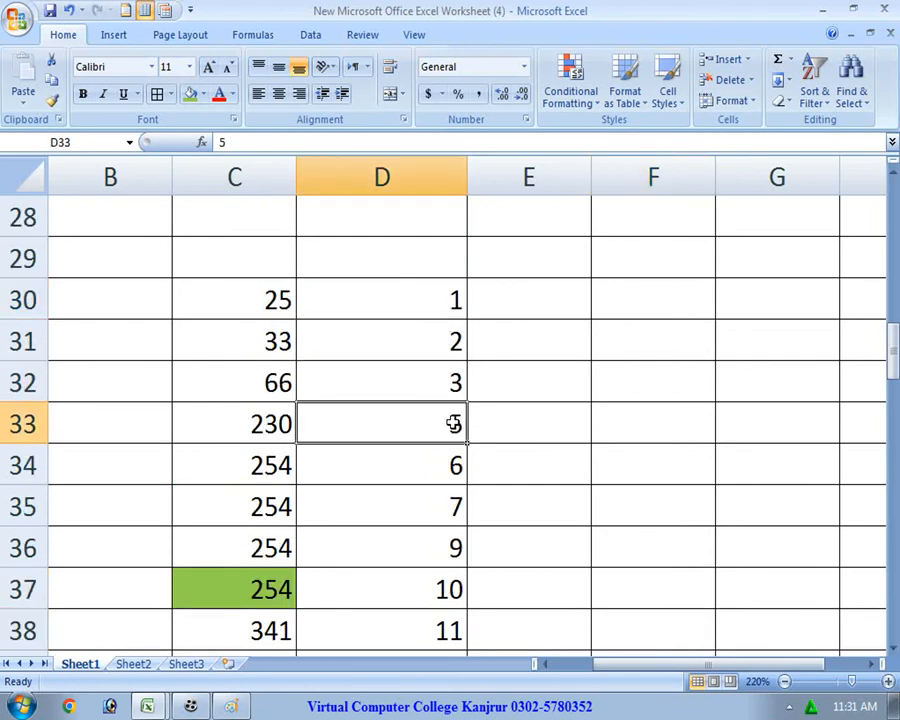
left_click(454, 341)
left_click(454, 388)
left_click(457, 427)
left_click(458, 462)
left_click(458, 512)
left_click(456, 538)
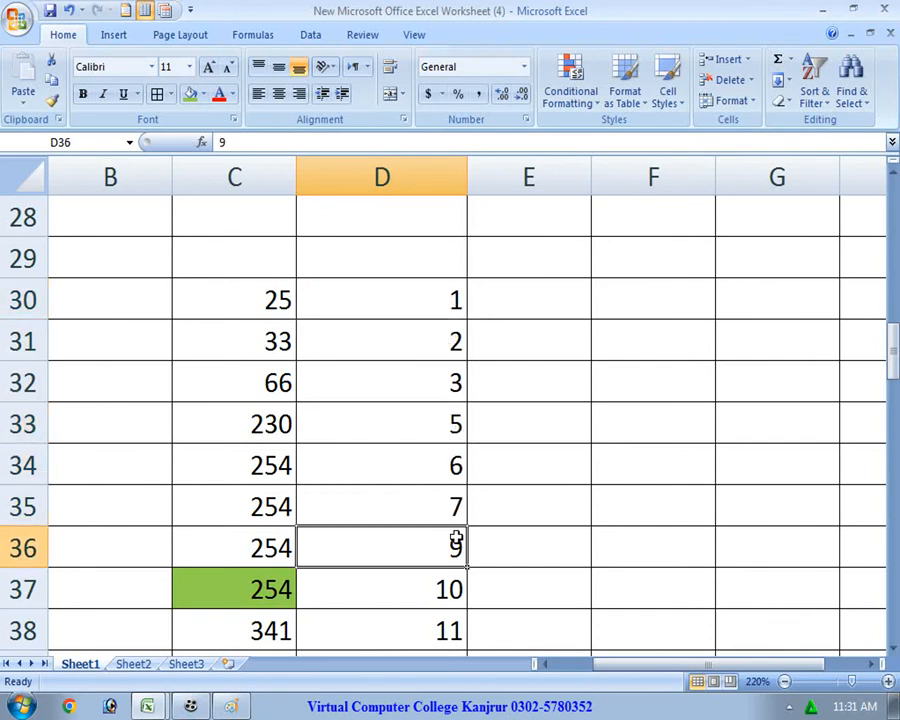
left_click(453, 577)
scroll(440, 556, "down", 2)
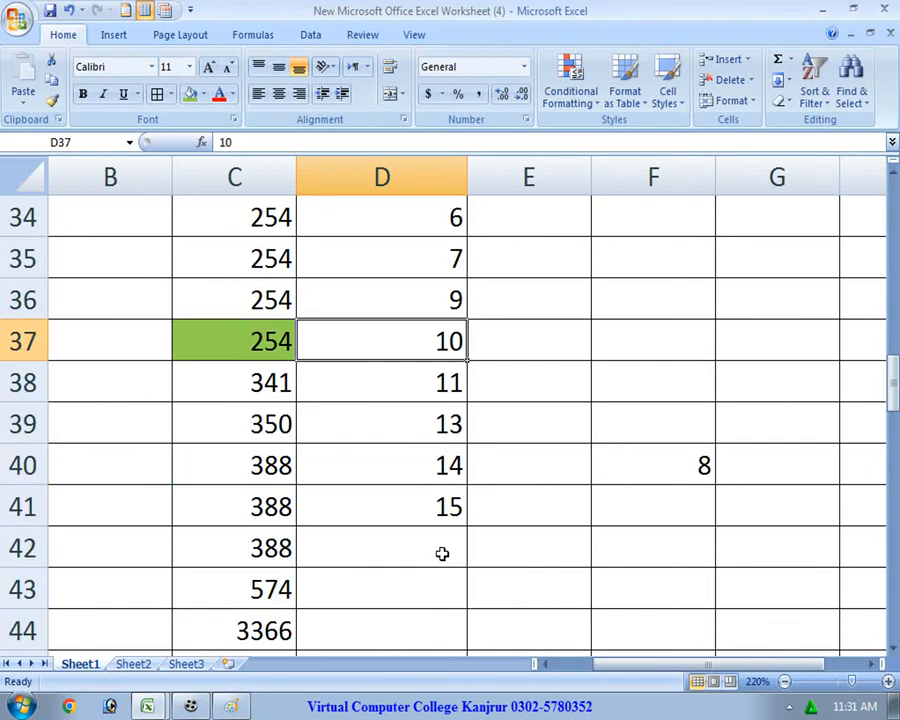
left_click(446, 386)
left_click(450, 422)
left_click(448, 466)
left_click(444, 506)
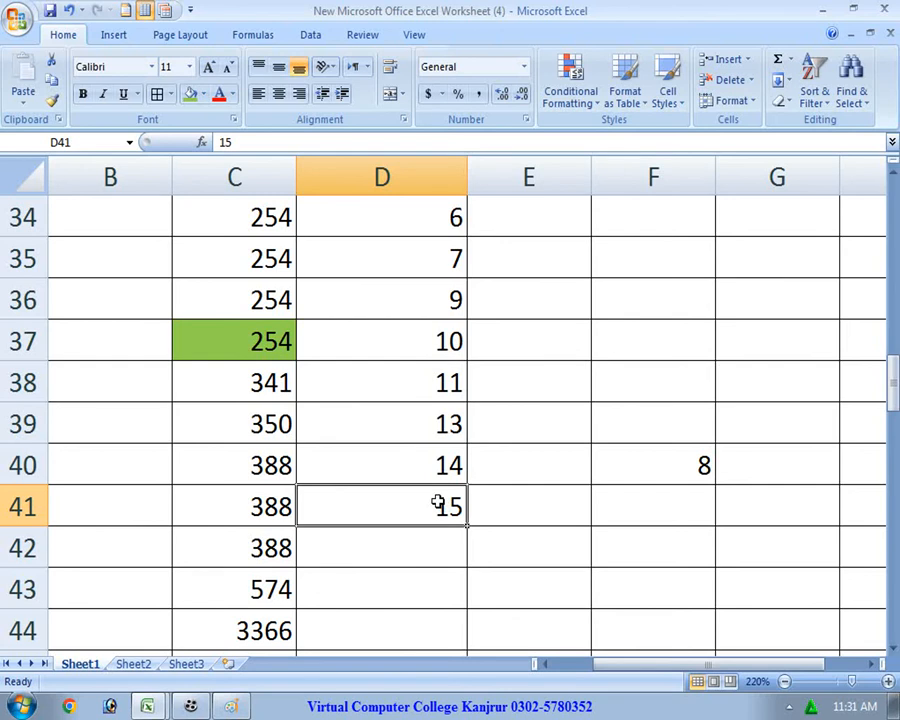
Switch to Paint and erase the entire canvas.
left_click(229, 703)
key("ctrl+a")
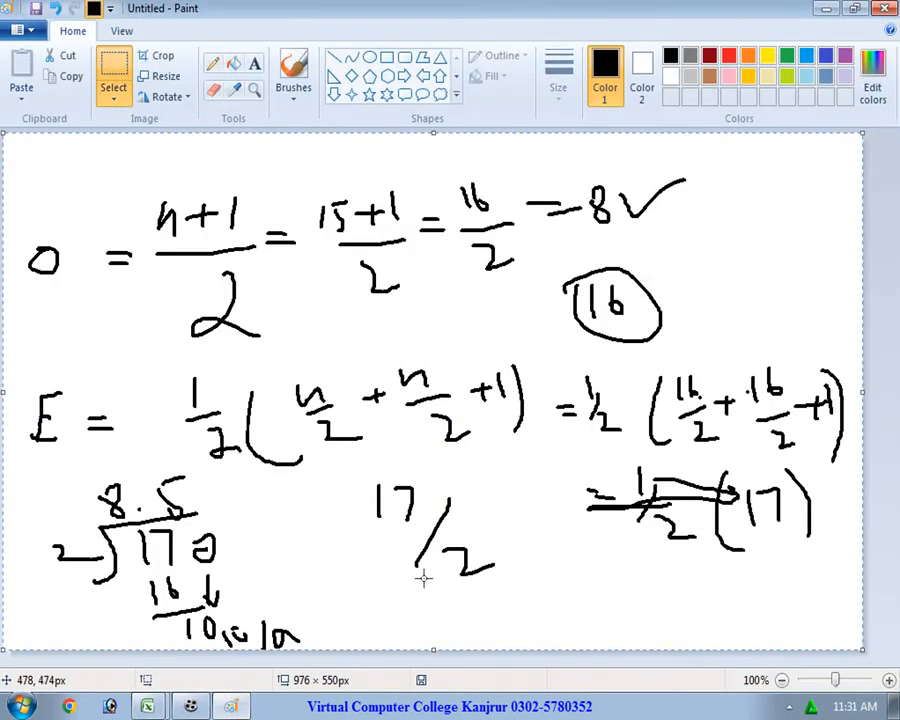
key("Delete")
Handwrite the even-count median formula 1/2 (n/2 + n/2 + 1) with the Pencil across the upper canvas.
left_click(213, 64)
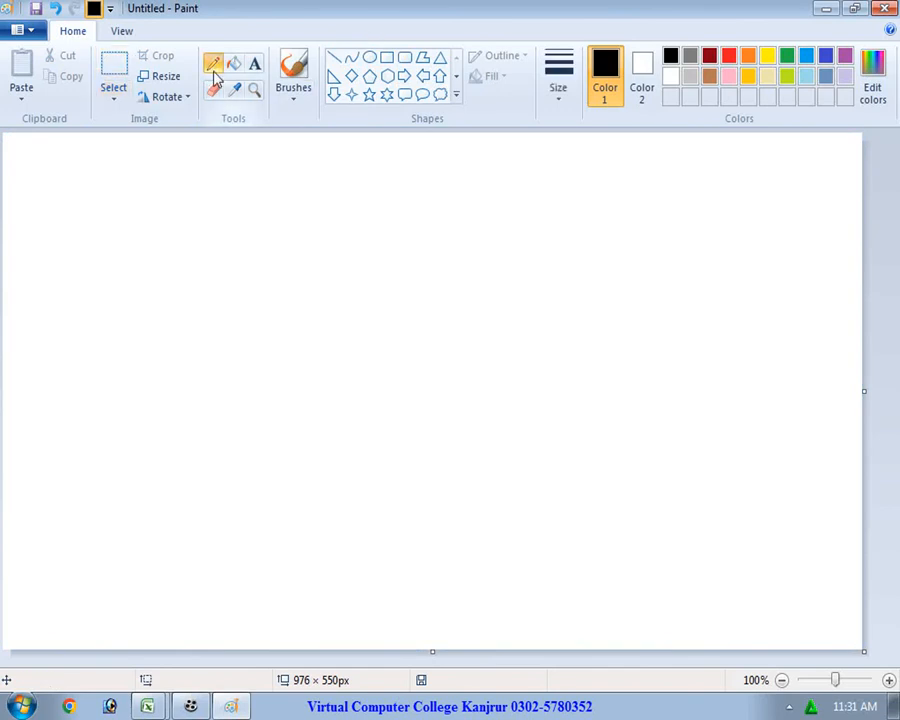
left_click_drag(145, 170, 162, 271)
left_click_drag(215, 175, 235, 283)
mouse_move(250, 193)
left_mouse_down()
mouse_move(253, 210)
mouse_move(268, 214)
left_mouse_up()
mouse_move(252, 224)
left_mouse_down()
mouse_move(284, 217)
mouse_move(301, 245)
mouse_move(347, 207)
mouse_move(337, 230)
left_mouse_up()
mouse_move(362, 172)
left_mouse_down()
mouse_move(364, 190)
mouse_move(393, 208)
mouse_move(389, 192)
left_mouse_up()
mouse_move(377, 243)
left_mouse_down()
mouse_move(392, 240)
mouse_move(416, 267)
left_mouse_up()
left_click_drag(414, 210, 456, 205)
mouse_move(442, 196)
left_mouse_down()
mouse_move(446, 220)
mouse_move(470, 206)
left_mouse_up()
left_click_drag(482, 159, 491, 281)
Write the formula with 12 substituted for n, 1/2 (12/2 + 12/2 + 1), beneath the first line.
left_click_drag(143, 326, 146, 360)
mouse_move(125, 368)
left_mouse_down()
mouse_move(160, 366)
mouse_move(177, 418)
left_mouse_up()
left_click_drag(215, 335, 260, 422)
mouse_move(268, 367)
left_mouse_down()
mouse_move(269, 345)
mouse_move(288, 357)
mouse_move(294, 408)
mouse_move(350, 398)
left_mouse_up()
mouse_move(360, 370)
left_mouse_down()
mouse_move(395, 367)
mouse_move(379, 381)
left_mouse_up()
left_click_drag(429, 335, 430, 352)
mouse_move(433, 337)
left_mouse_down()
mouse_move(446, 350)
mouse_move(447, 404)
mouse_move(534, 400)
left_mouse_up()
left_click_drag(515, 345, 556, 340)
mouse_move(541, 326)
left_mouse_down()
mouse_move(546, 362)
mouse_move(575, 352)
left_mouse_up()
left_click_drag(593, 290, 573, 409)
Write the simplified line 1/2 (6 + 6 + 1) beneath the substituted formula.
mouse_move(323, 450)
left_mouse_down()
mouse_move(340, 472)
mouse_move(323, 473)
left_mouse_up()
mouse_move(368, 483)
left_mouse_down()
mouse_move(410, 480)
mouse_move(401, 497)
left_mouse_up()
mouse_move(449, 435)
left_mouse_down()
mouse_move(448, 466)
mouse_move(597, 467)
mouse_move(558, 498)
left_mouse_up()
left_click_drag(590, 452, 591, 475)
left_click_drag(622, 422, 607, 520)
left_click_drag(273, 447, 308, 503)
mouse_move(197, 437)
left_mouse_down()
mouse_move(224, 515)
mouse_move(248, 524)
left_mouse_up()
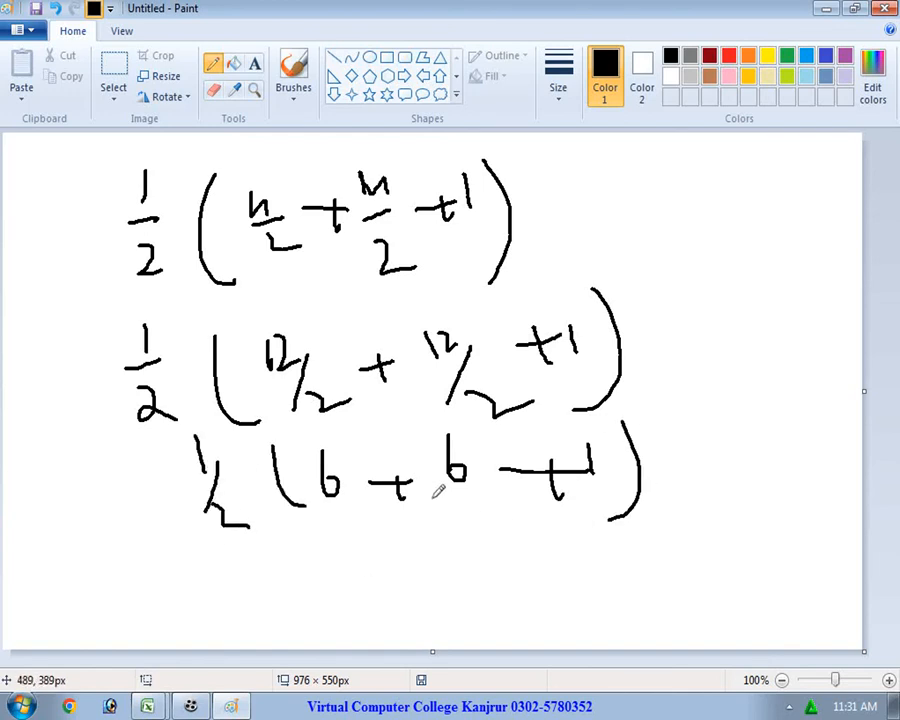
Write 13/2 and 6.5 below the working and circle both.
mouse_move(433, 533)
left_mouse_down()
mouse_move(436, 552)
mouse_move(452, 551)
mouse_move(457, 599)
mouse_move(527, 590)
left_mouse_up()
mouse_move(396, 568)
left_mouse_down()
mouse_move(576, 638)
mouse_move(375, 564)
left_mouse_up()
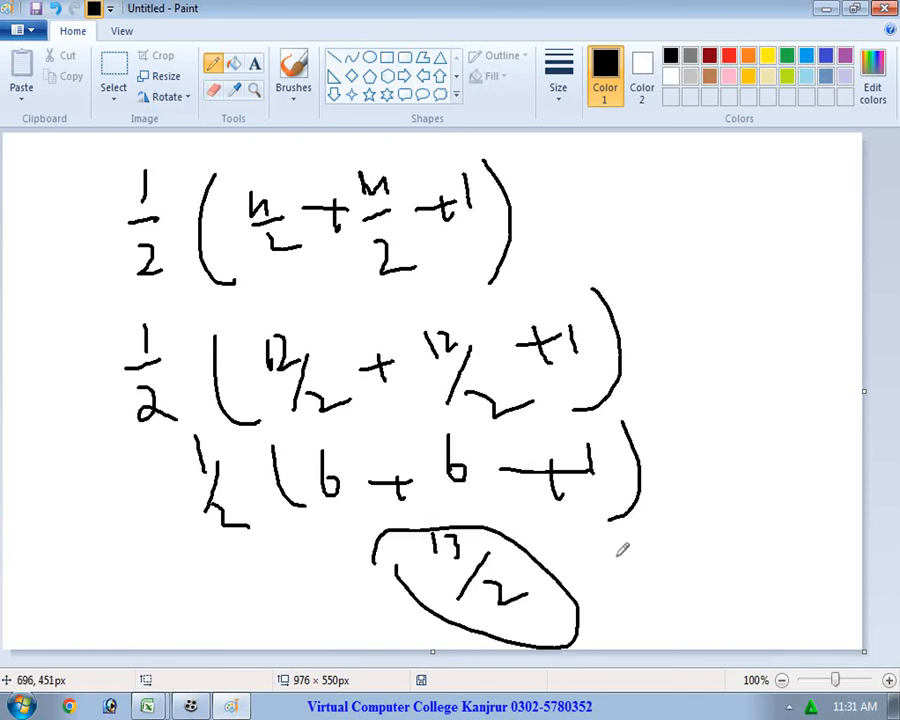
left_click_drag(630, 543, 628, 572)
left_click_drag(685, 545, 688, 584)
left_click_drag(681, 520, 703, 518)
mouse_move(614, 524)
left_mouse_down()
mouse_move(610, 560)
mouse_move(648, 530)
left_mouse_up()
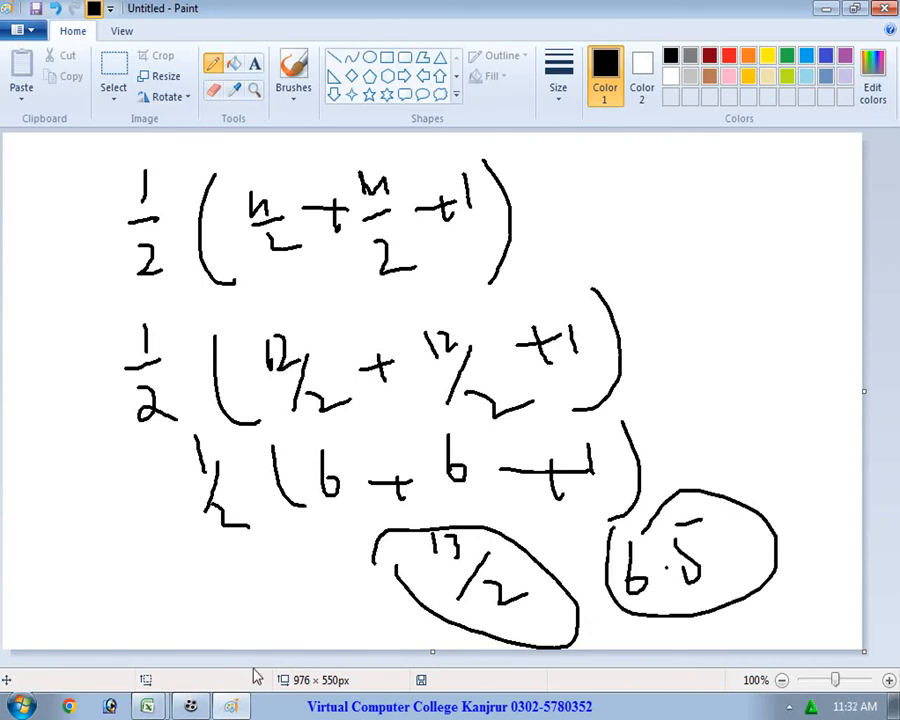
Switch back to Excel and step through the start of the column D list down to cell D35.
left_click(149, 651)
scroll(484, 510, "up", 1)
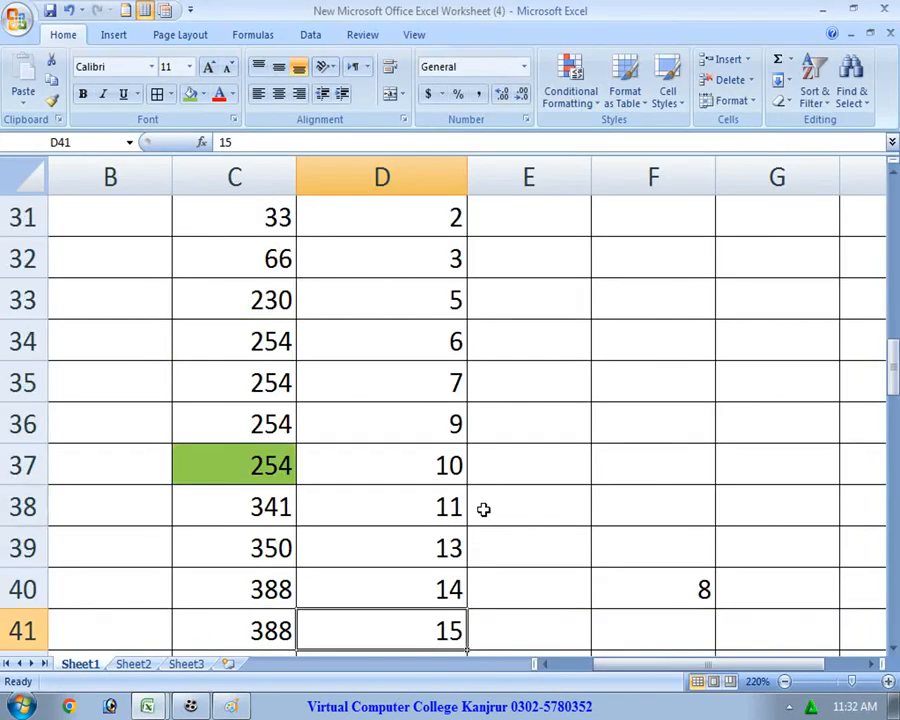
scroll(483, 510, "up", 1)
left_click(442, 337)
left_click(446, 385)
left_click(445, 425)
left_click(452, 462)
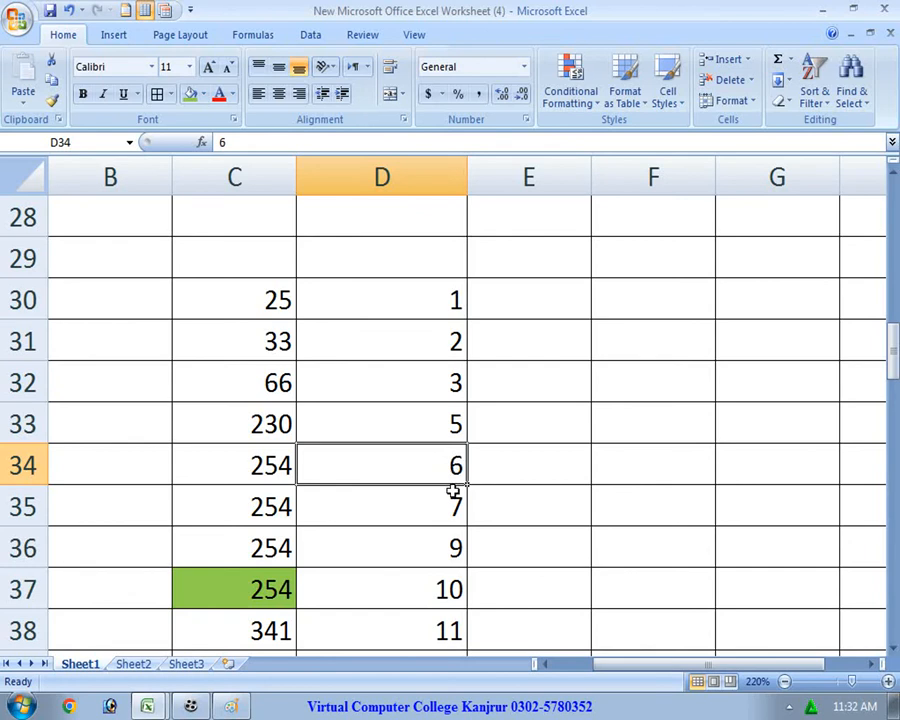
left_click(454, 504)
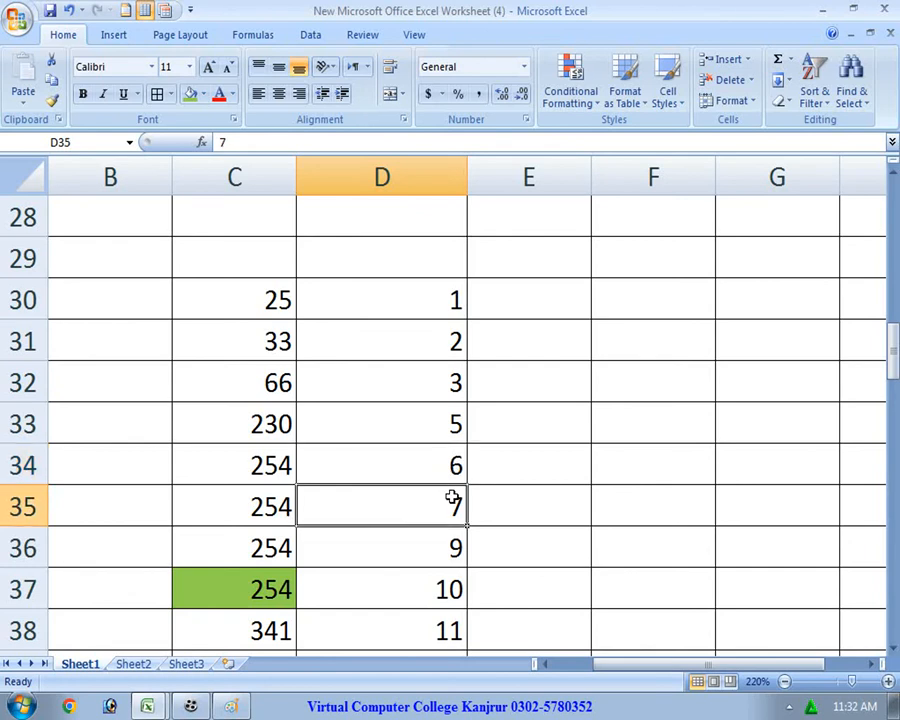
Open the MEDIAN formula in F40 to check the range it covers.
left_click_drag(664, 669, 686, 672)
left_click(507, 510)
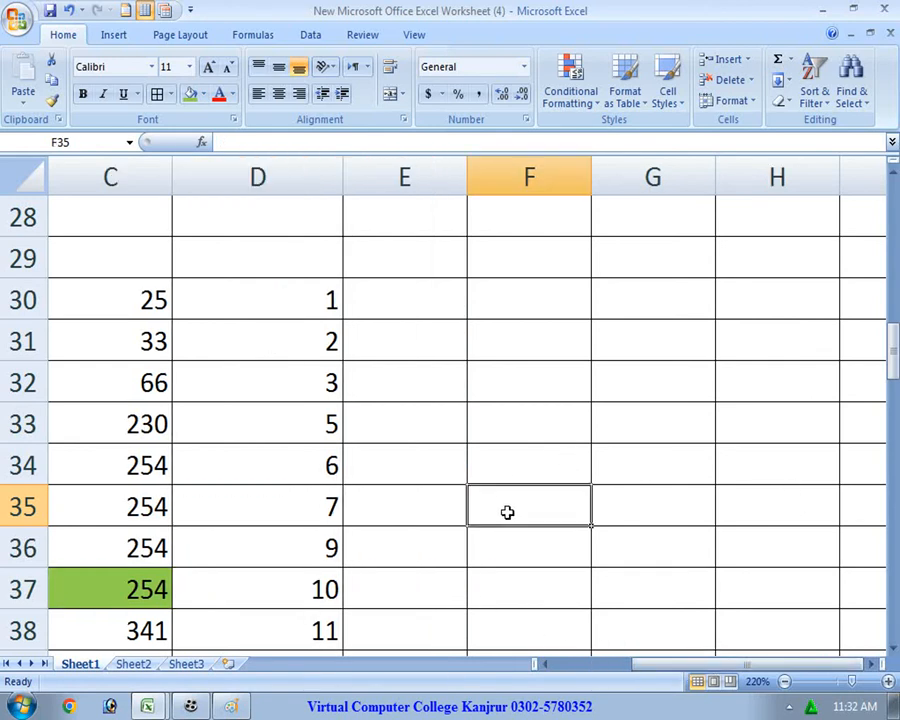
scroll(507, 512, "down", 2)
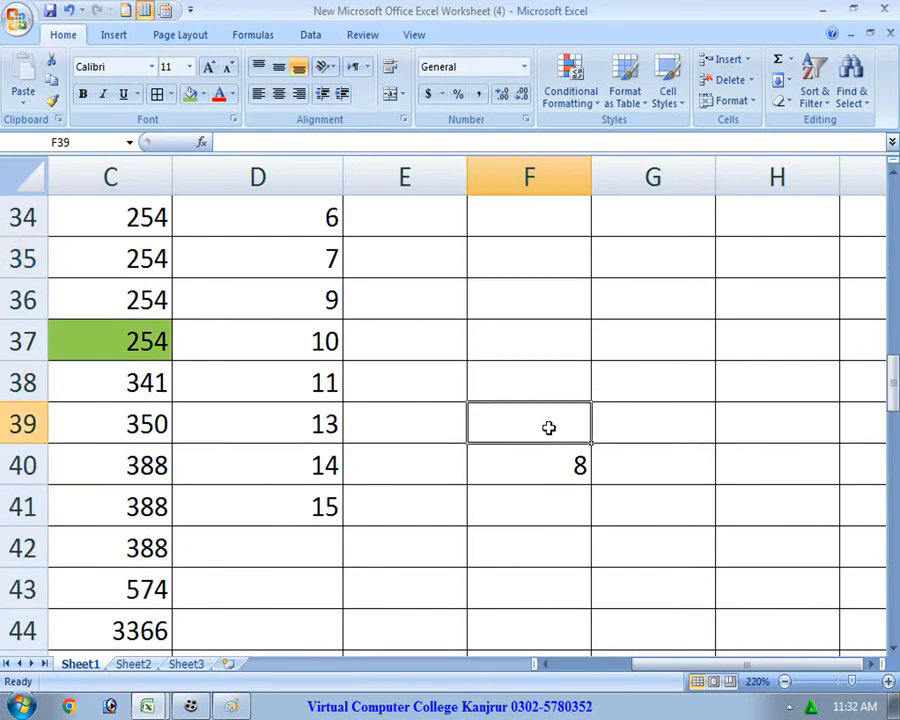
double_click(550, 465)
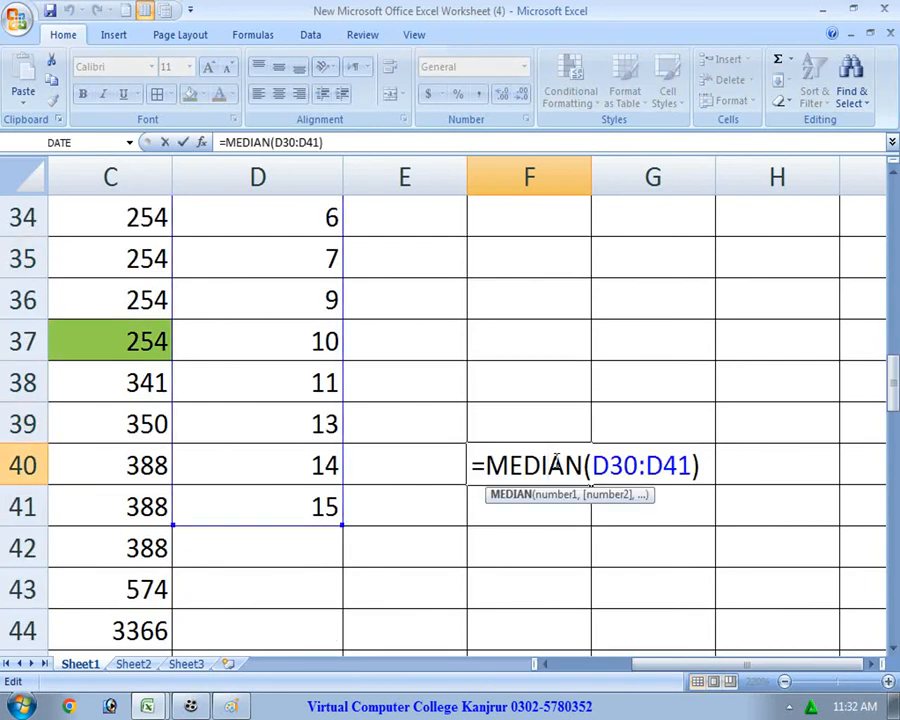
key("Return")
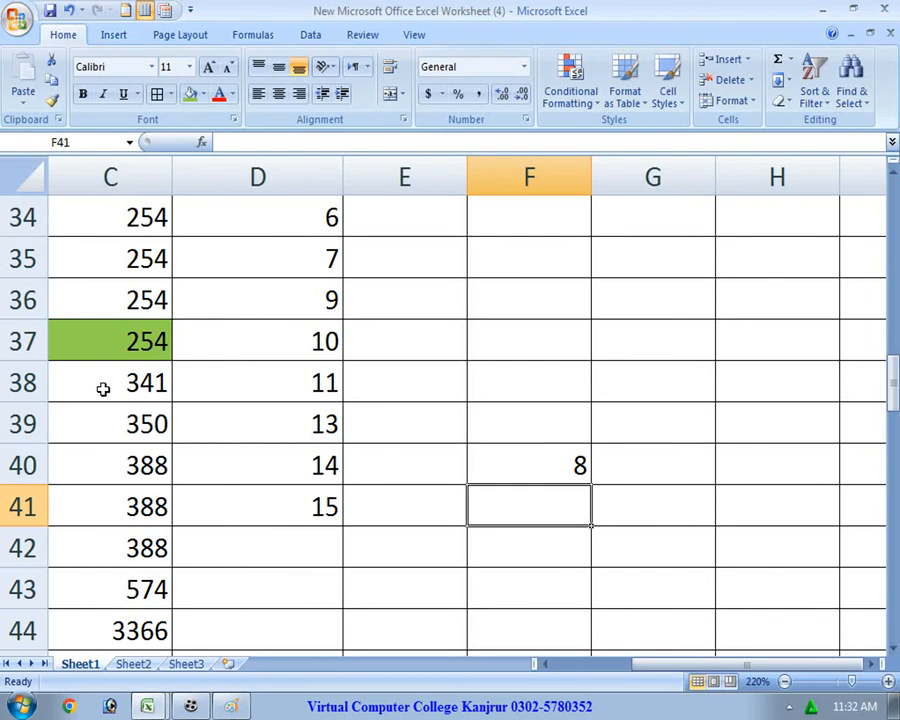
Enter the sample values 100.25, 300.25, 85.35 and 412.00 in cells D20 to D23.
scroll(235, 404, "up", 4)
left_click_drag(690, 664, 378, 586)
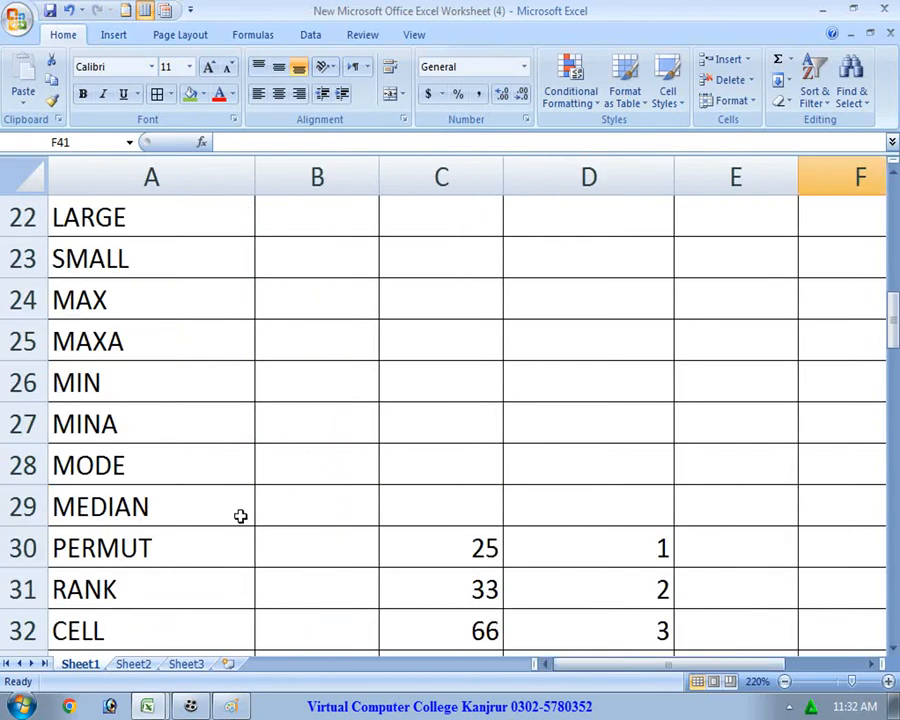
scroll(484, 441, "down", 2)
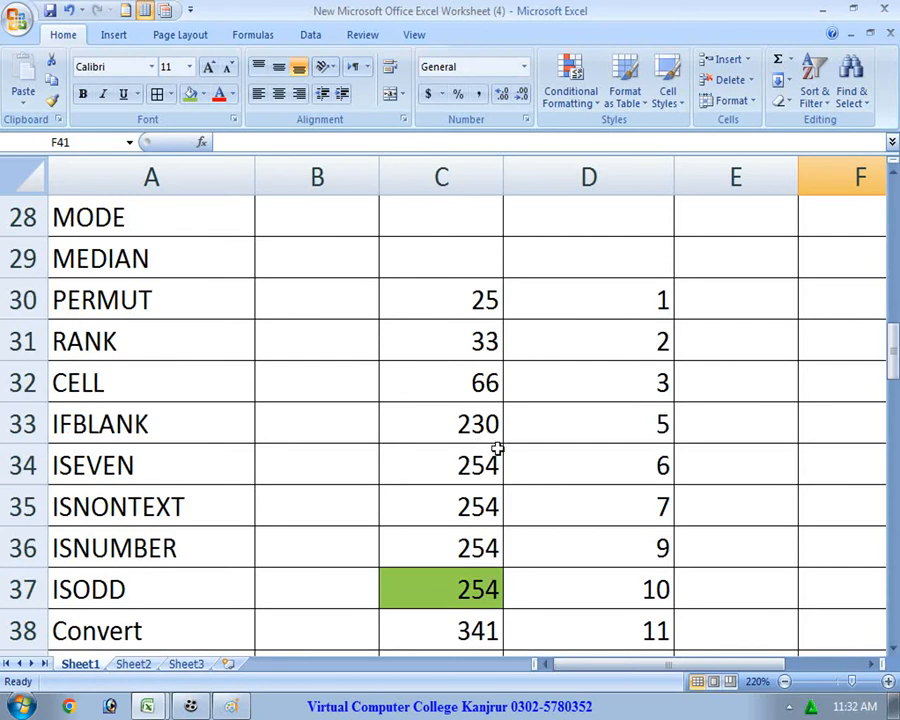
left_click_drag(452, 303, 536, 398)
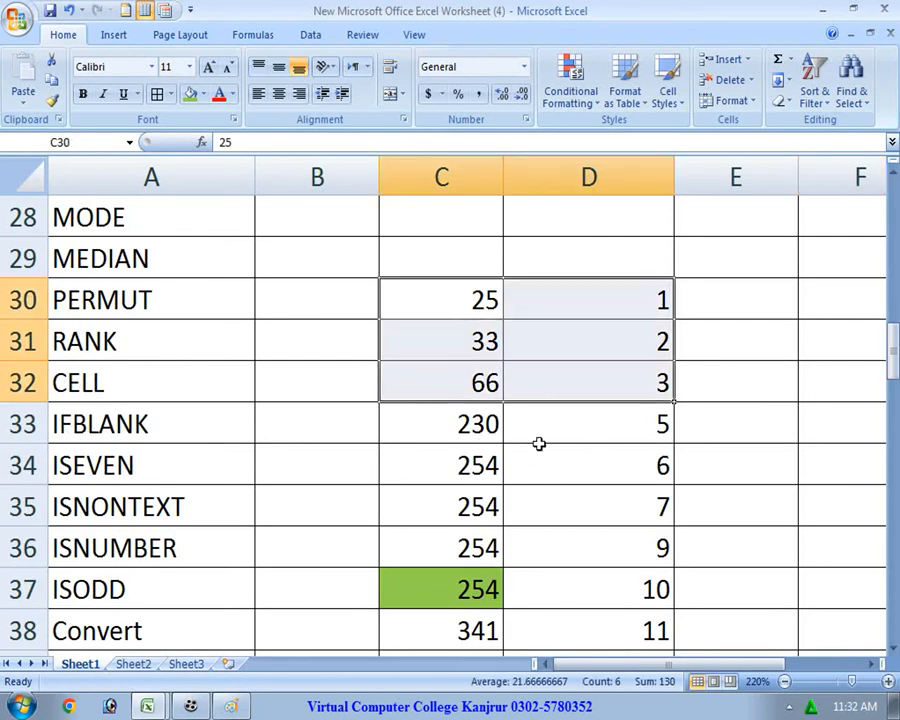
scroll(502, 319, "up", 3)
left_click(492, 262)
scroll(566, 266, "up", 1)
left_click(565, 263)
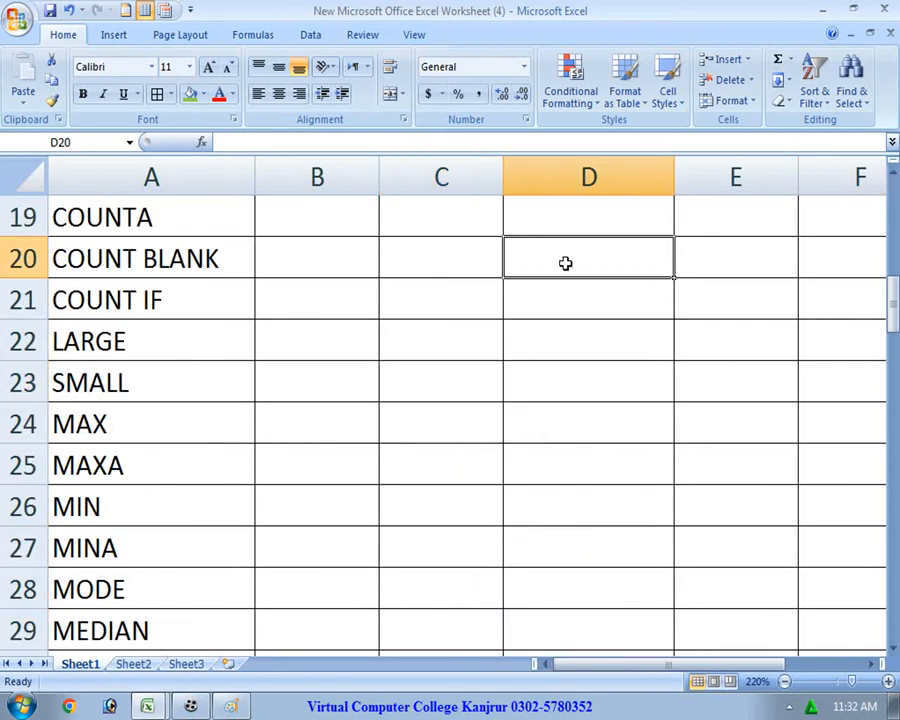
type("100.25")
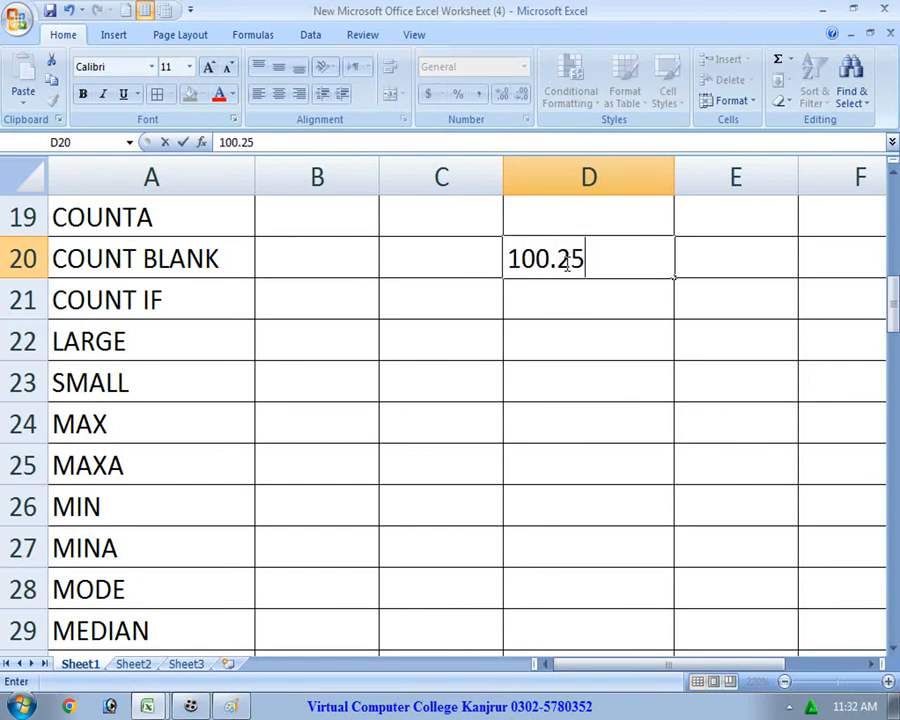
key("Return")
type("300.25")
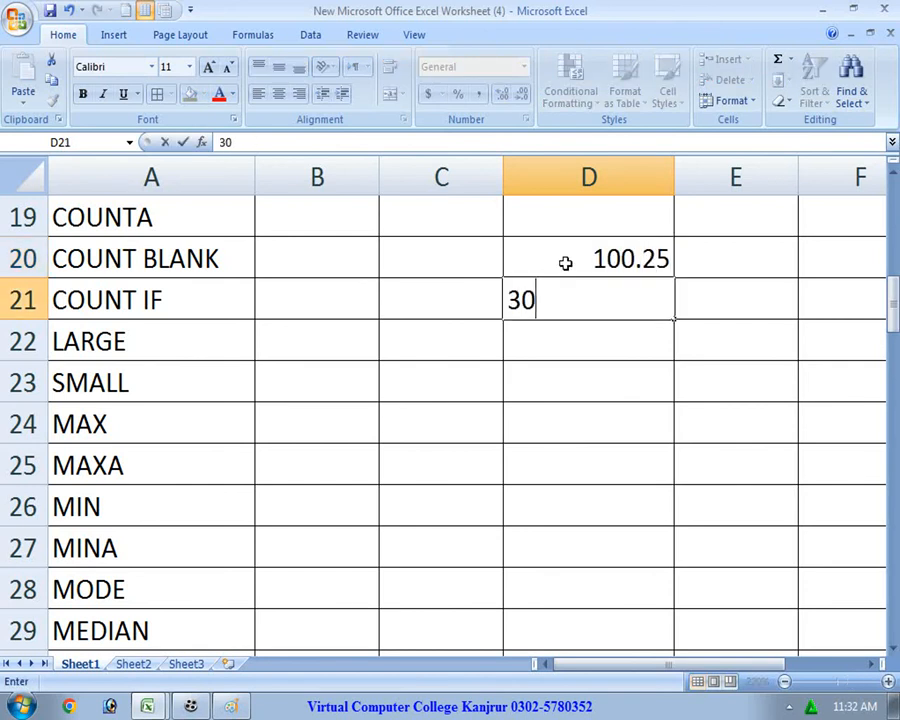
key("Return")
type("85.35")
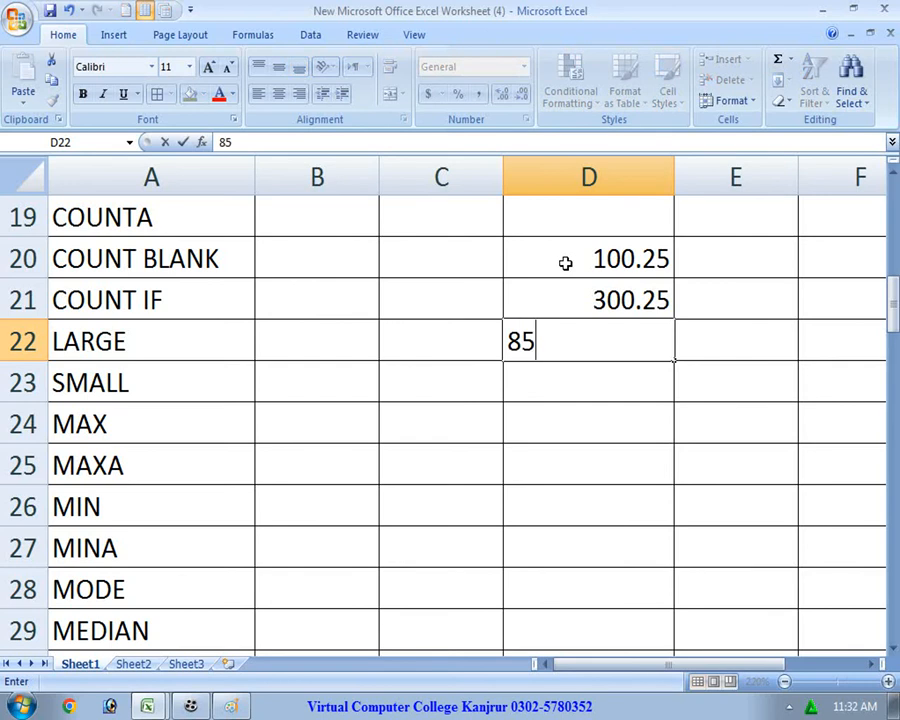
key("Return")
type("412.00")
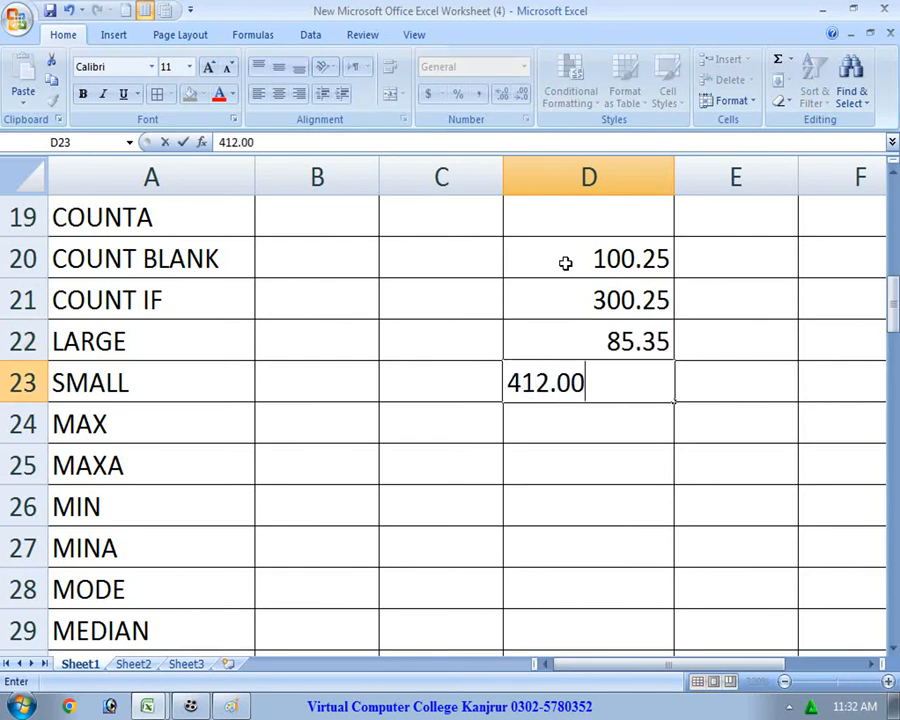
key("Return")
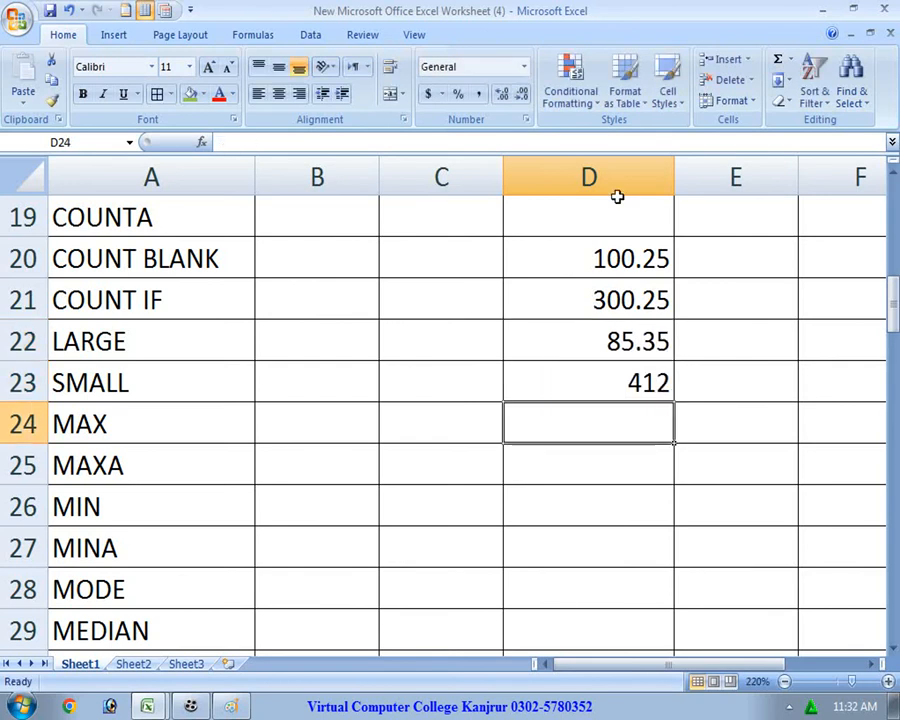
Enter =PERMUT(D20,1) in cell E20 and fill it down to E23.
left_click(719, 268)
type("=peer")
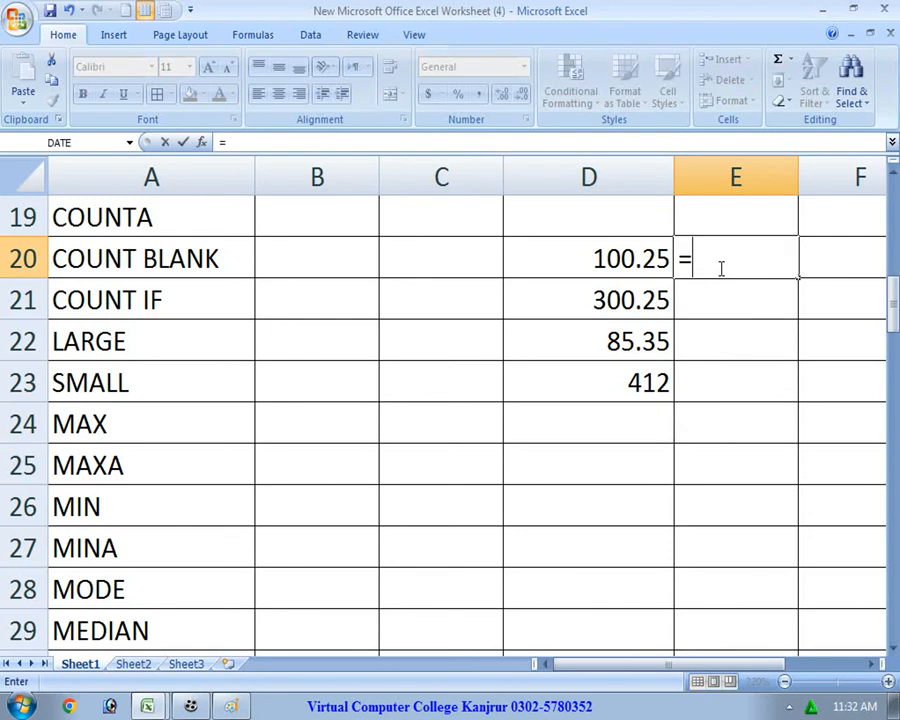
key("BackSpace")
key("BackSpace")
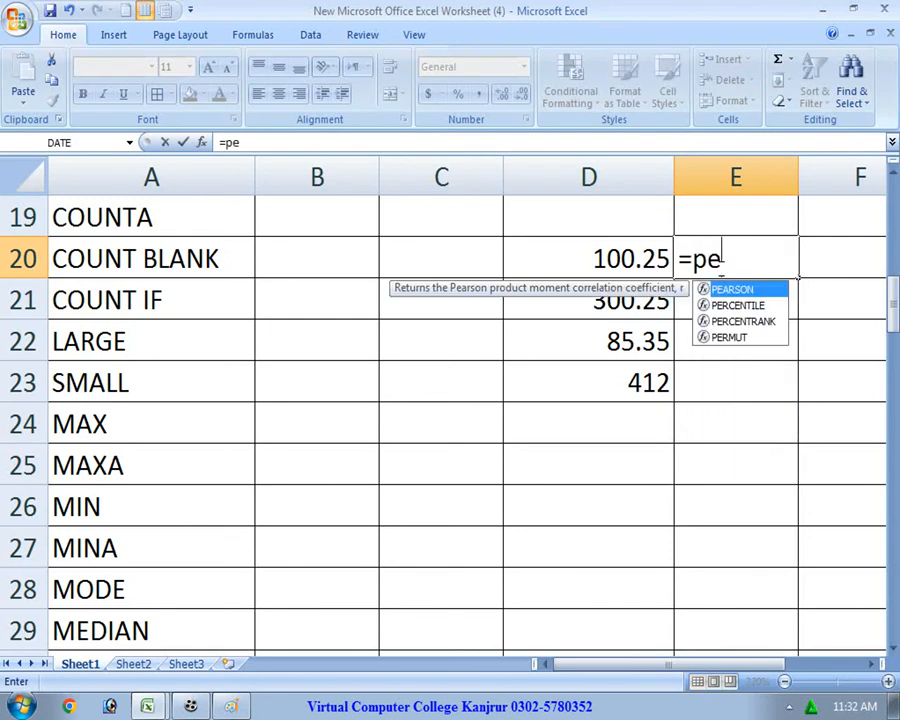
double_click(731, 338)
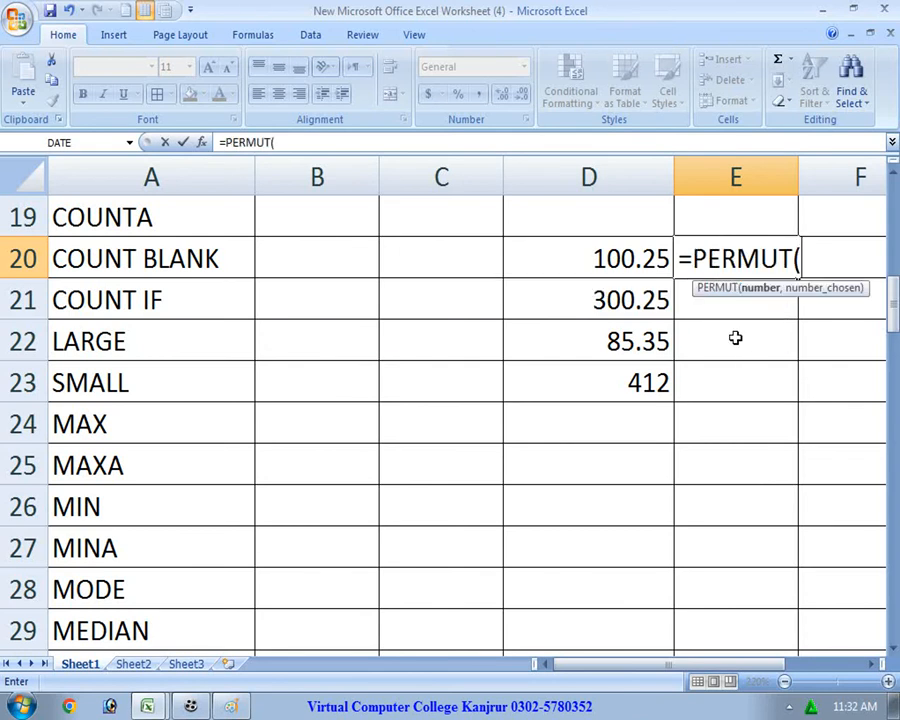
left_click(638, 256)
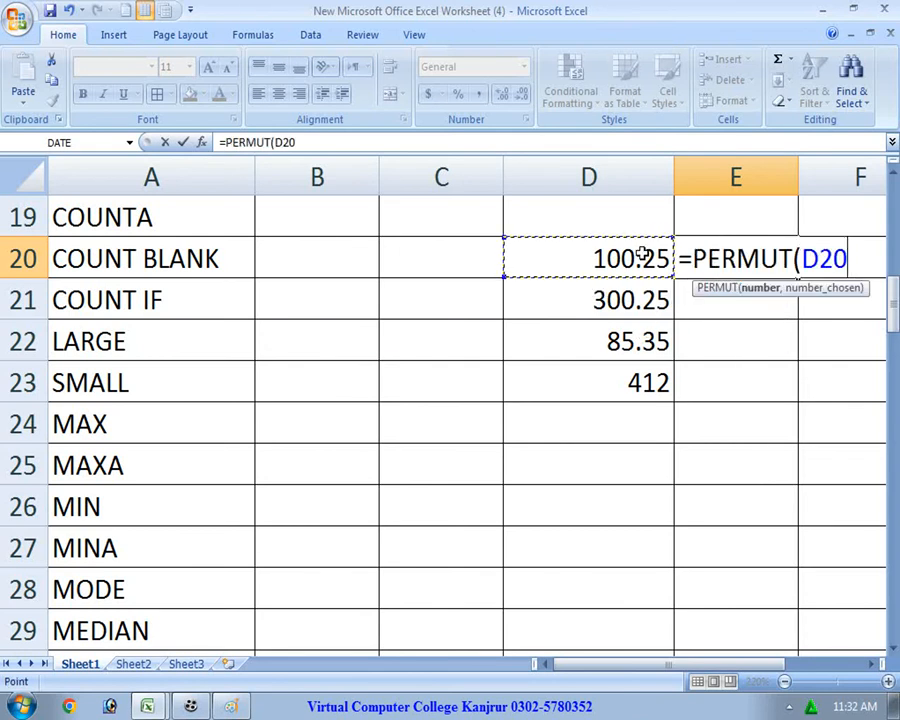
type(",1")
key("Return")
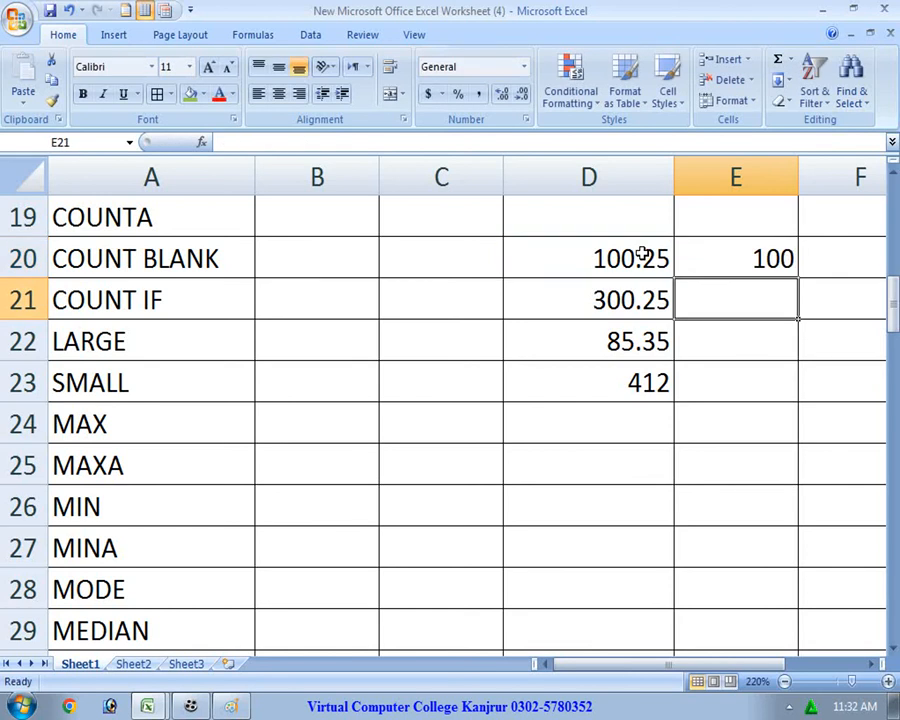
left_click(731, 258)
double_click(798, 279)
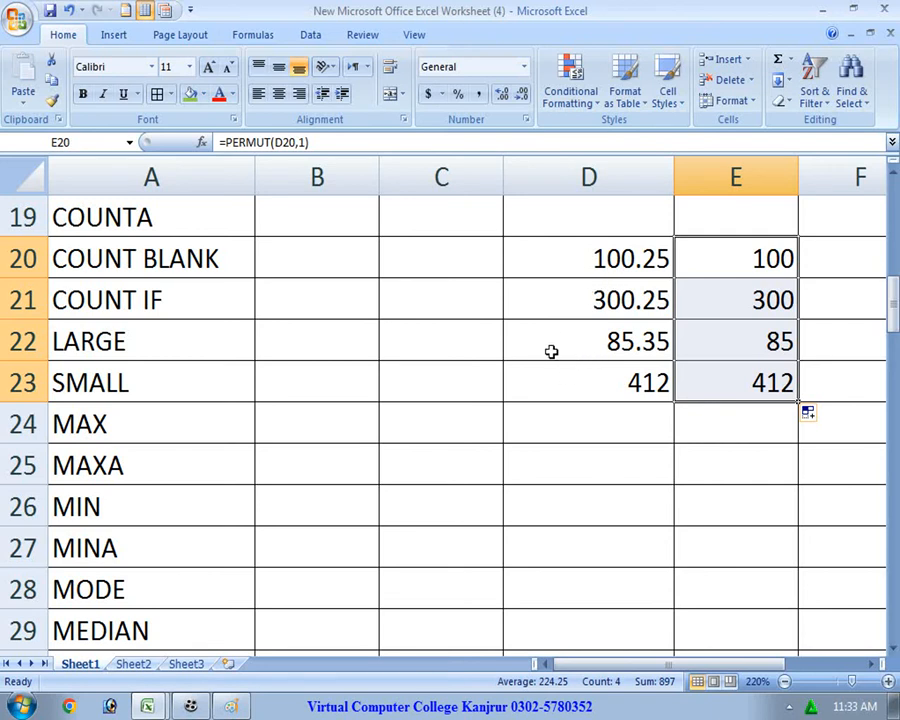
Select the RANK entry in A31 and look over the remaining function names in column A.
scroll(412, 420, "down", 3)
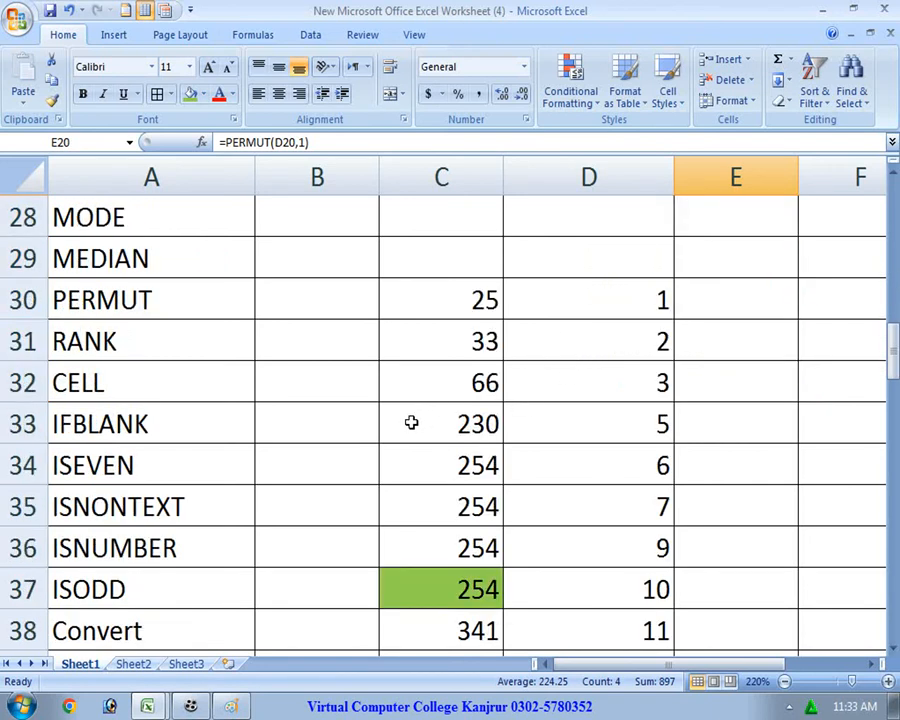
left_click(114, 343)
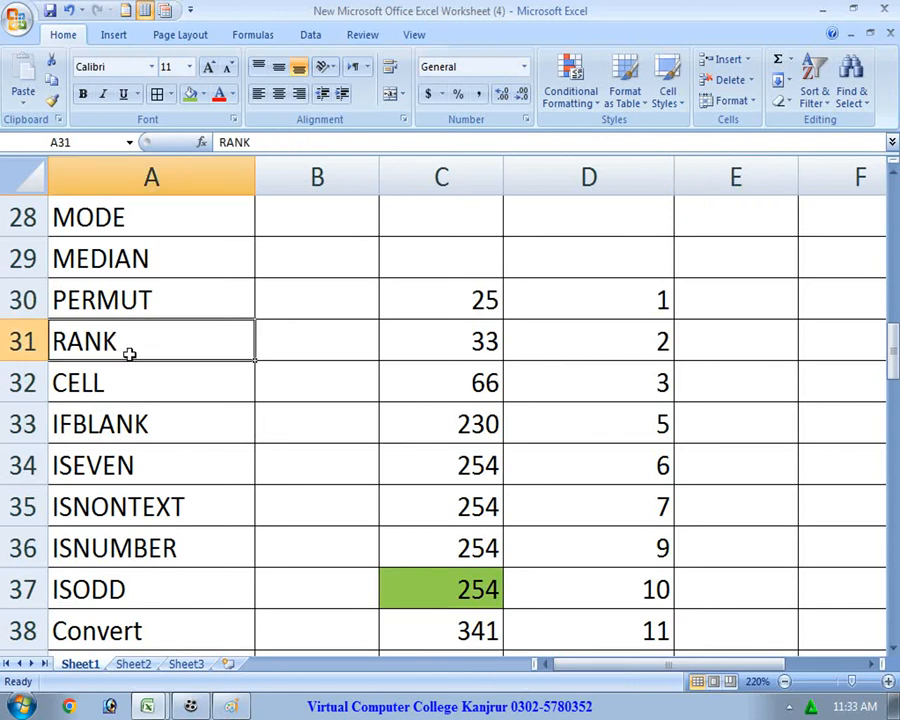
scroll(296, 388, "down", 4)
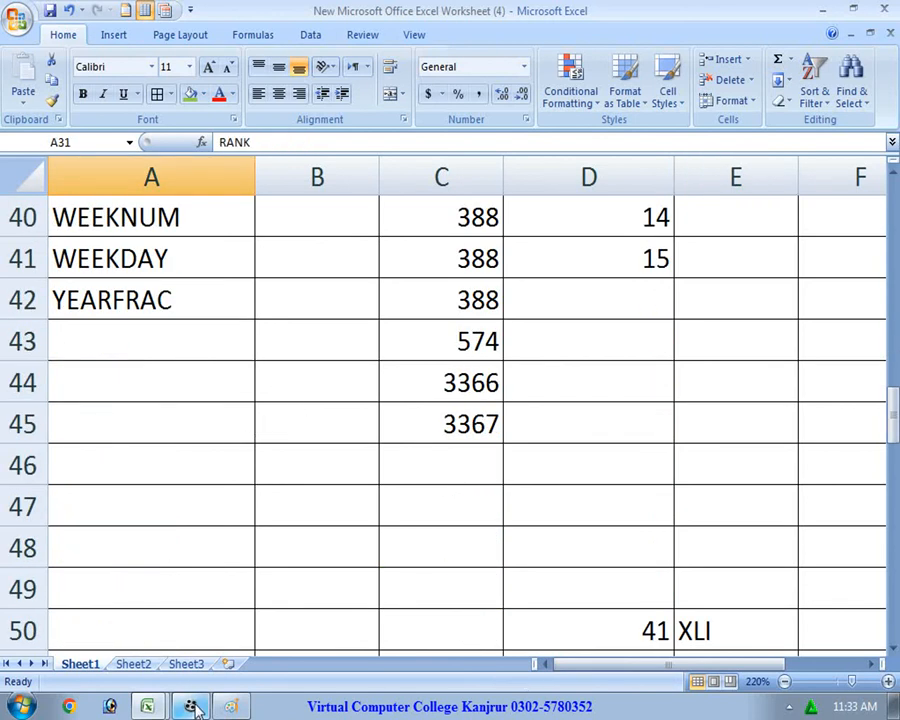
Switch to the 14 lecture workbook and select the average percentage in E34 of the Net Salary Sheet.
left_click(154, 708)
left_click(137, 672)
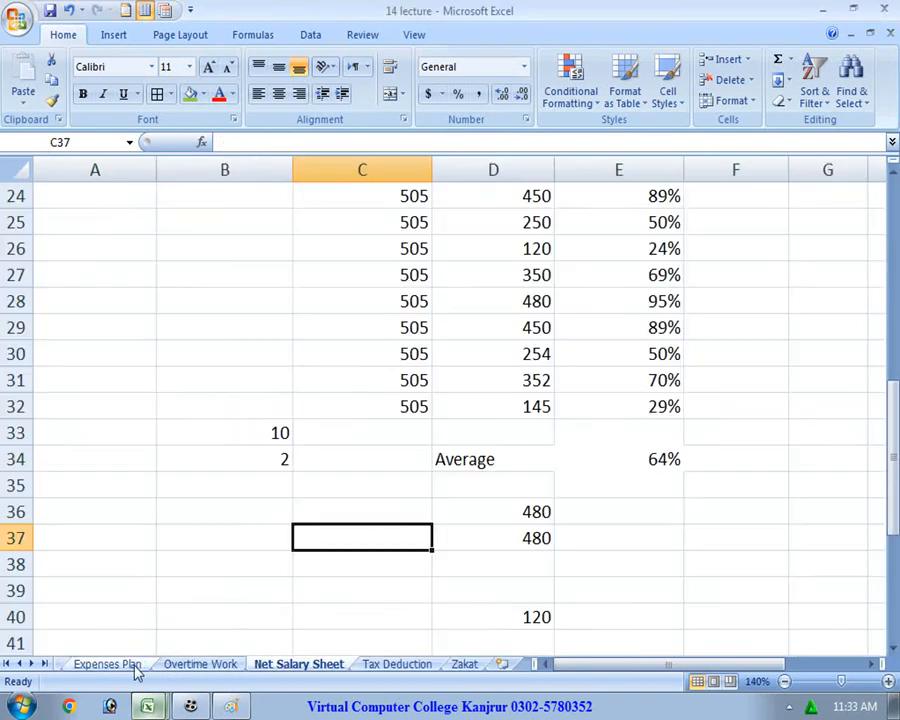
scroll(446, 586, "up", 2)
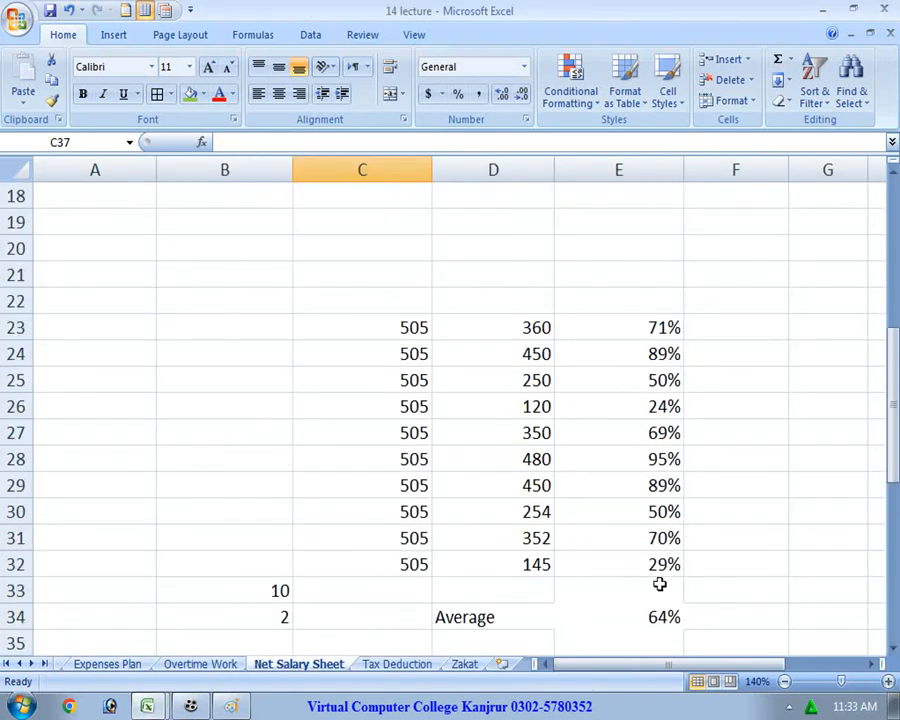
scroll(656, 580, "down", 1)
left_click(657, 537)
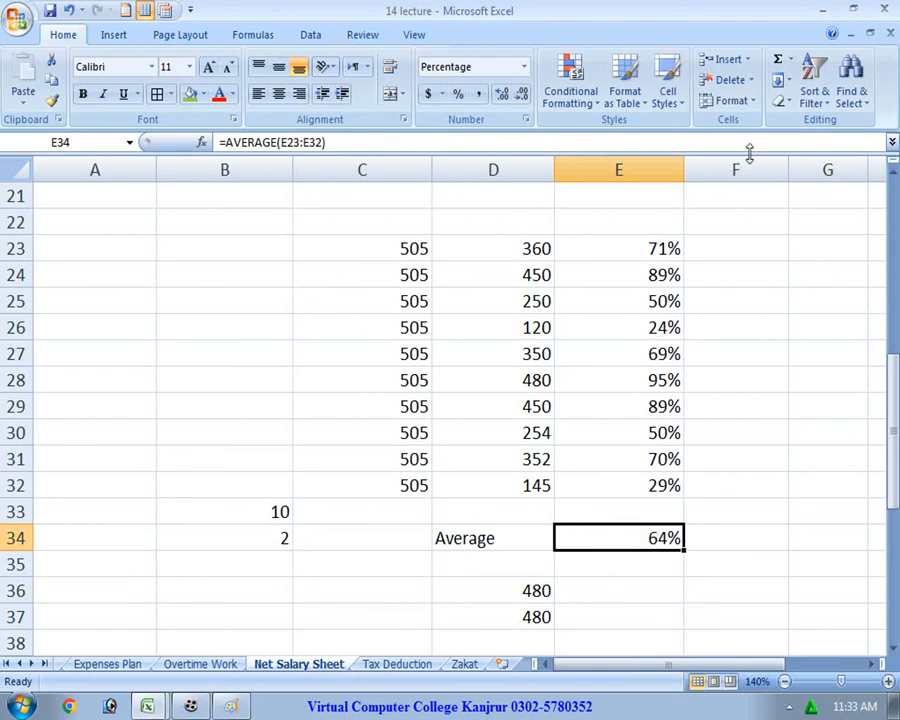
Enter =RANK(E23:E32,E23) in cell F23 beside the first percentage.
left_click(751, 240)
type("=ra")
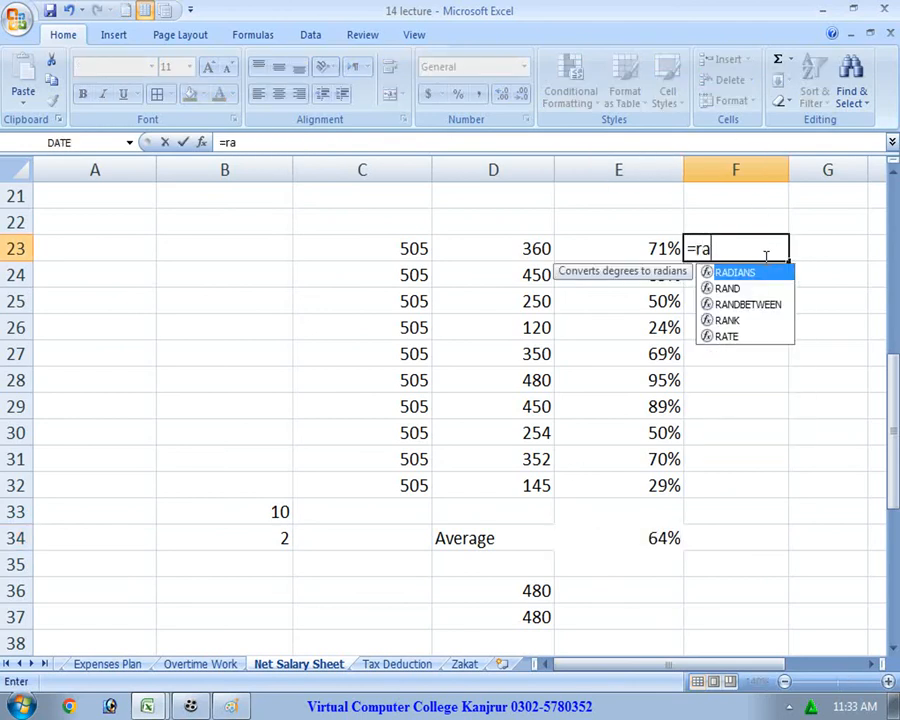
type("nk(")
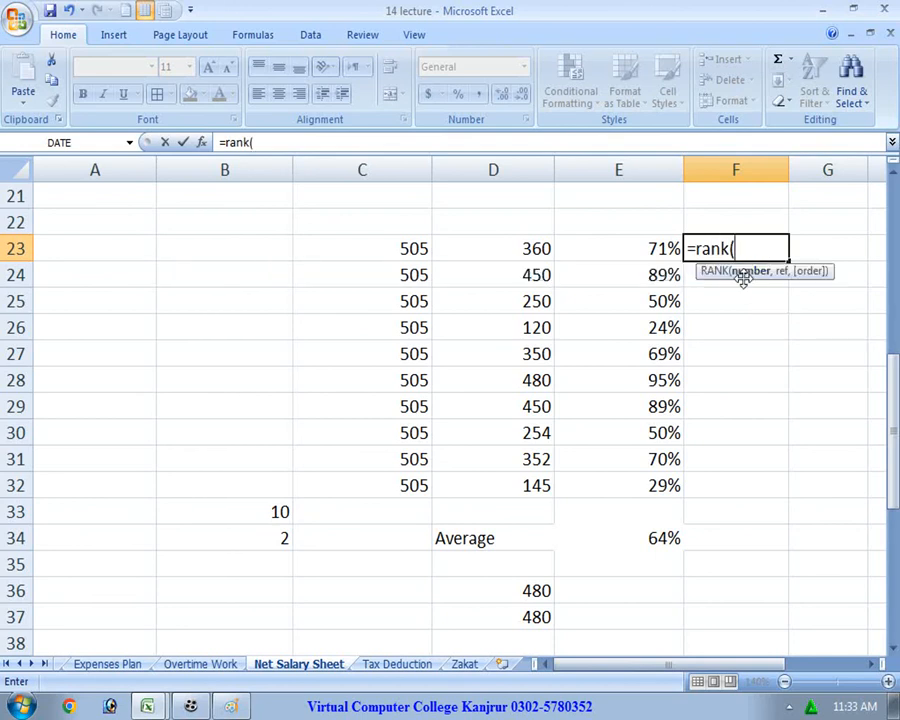
left_click_drag(647, 245, 650, 482)
left_click(662, 478)
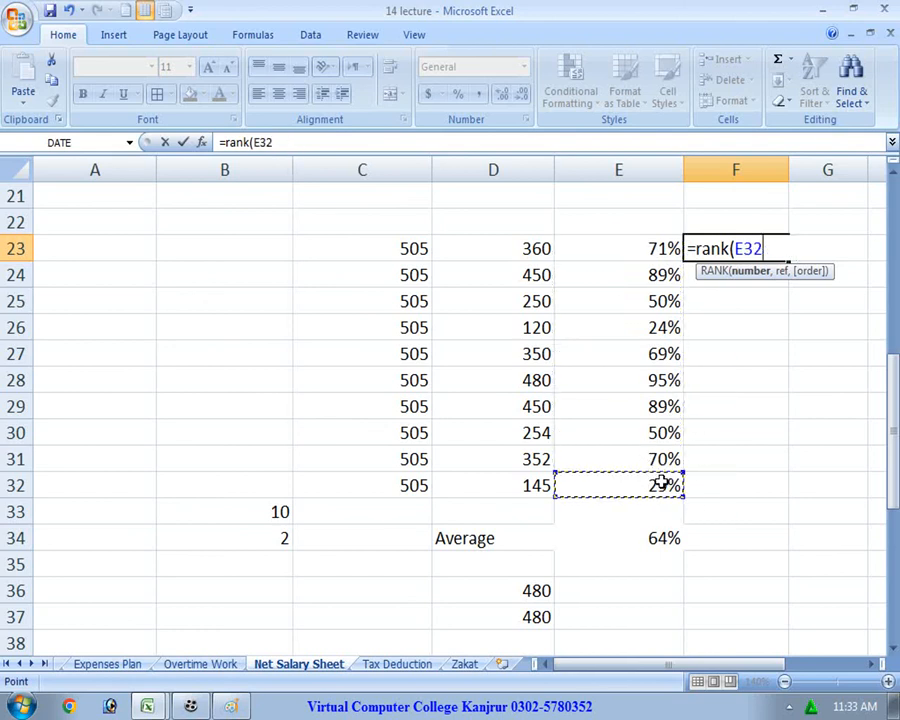
left_click_drag(631, 249, 677, 484)
type(",")
left_click(621, 234)
left_click(619, 248)
key("Return")
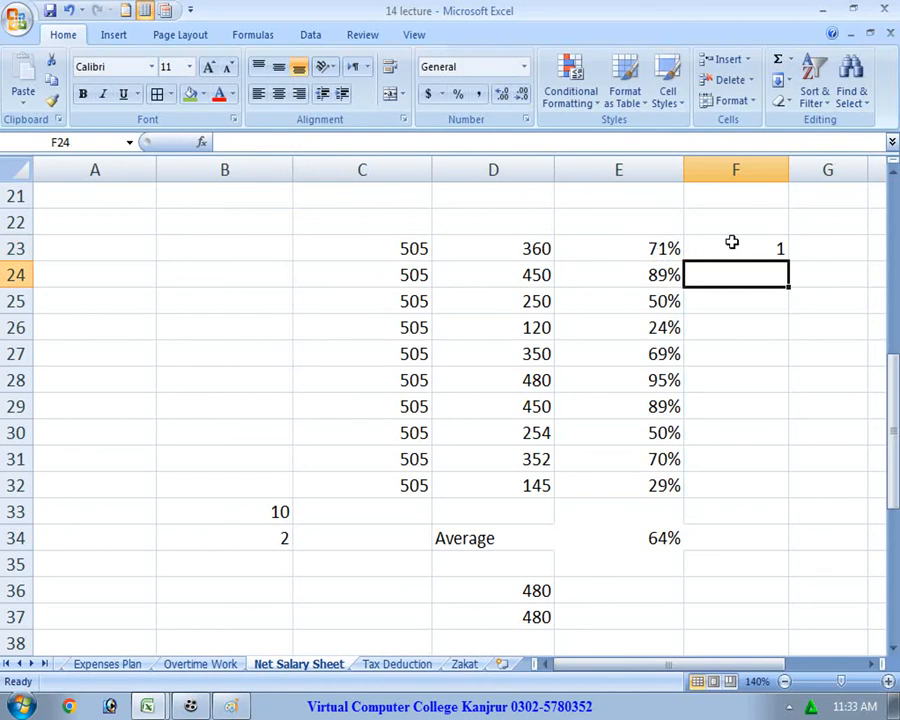
Widen columns E and F slightly so the rank formula has more room.
left_click(649, 276)
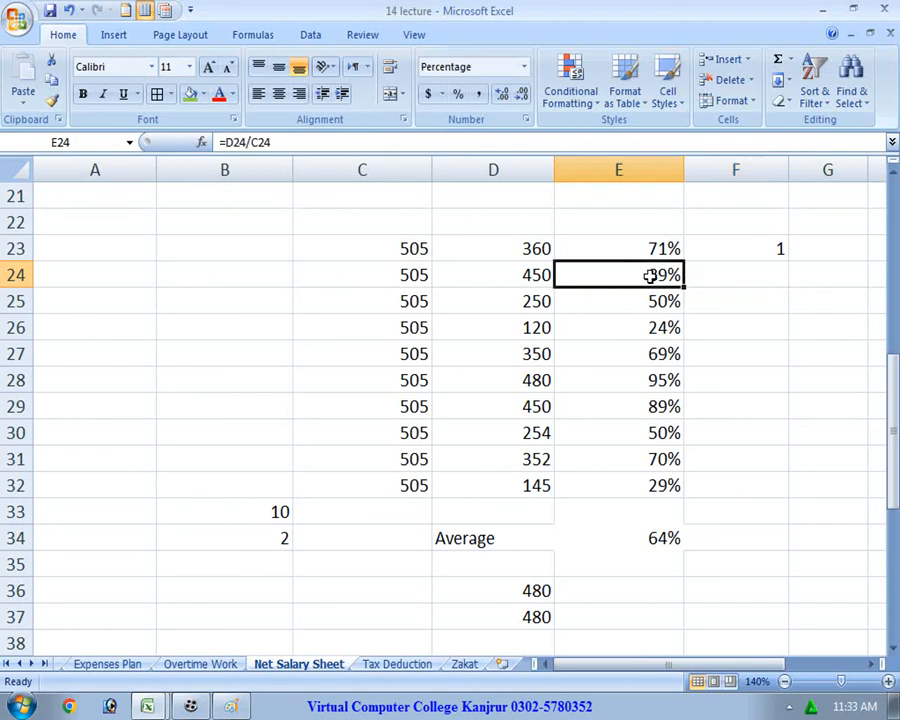
left_click_drag(684, 171, 711, 173)
left_click_drag(812, 175, 830, 171)
left_click(814, 290)
Correct the rank formula in F23 to =RANK(E23,E23:E32).
double_click(820, 250)
left_click_drag(871, 249, 771, 249)
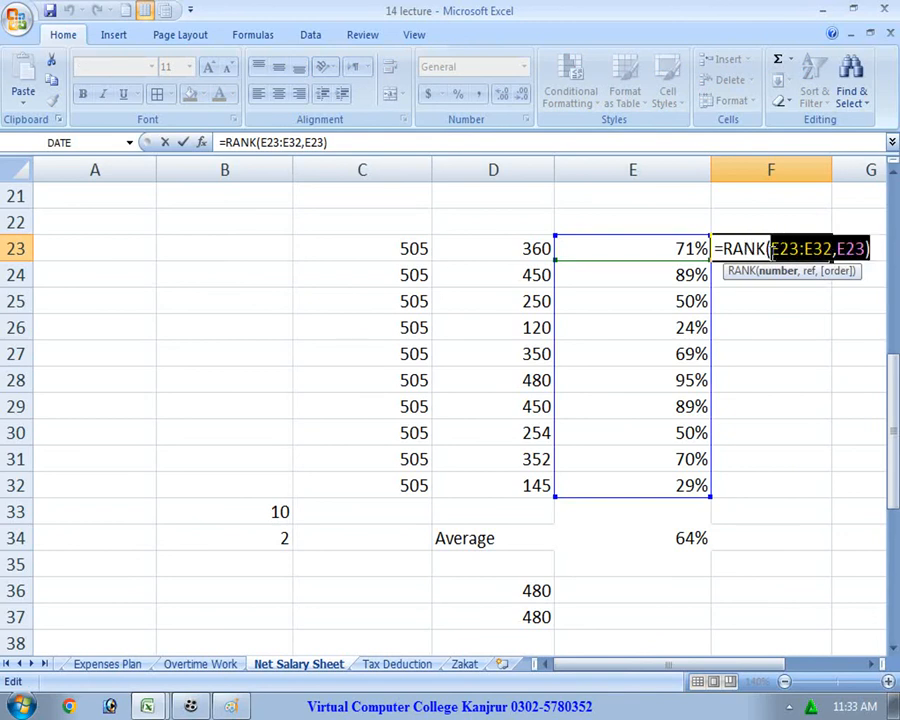
key("BackSpace")
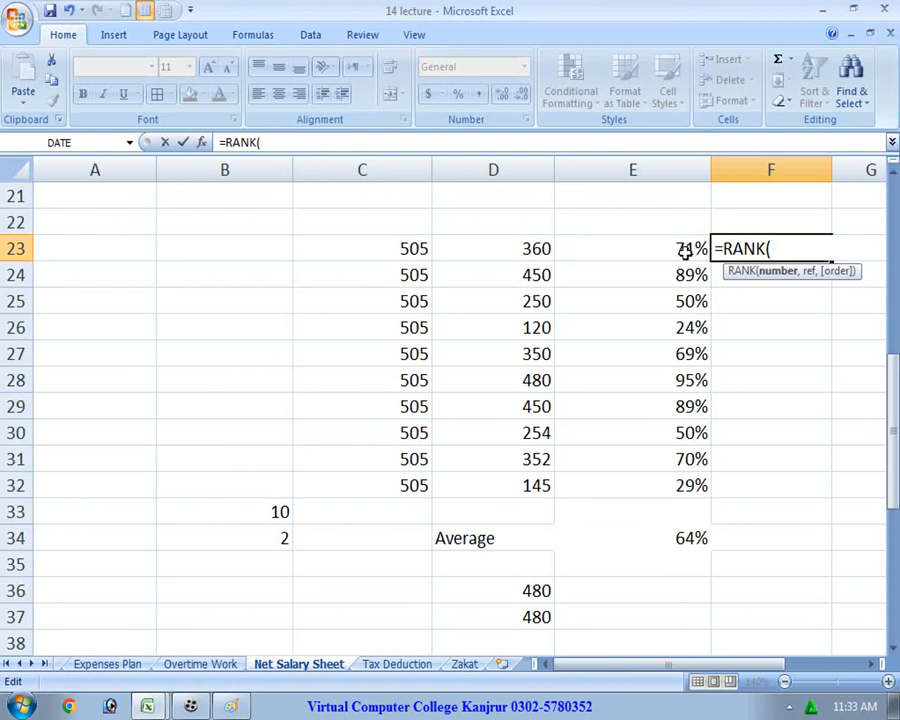
left_click(682, 249)
type(",")
left_click_drag(677, 246, 663, 430)
key("Return")
left_click(785, 252)
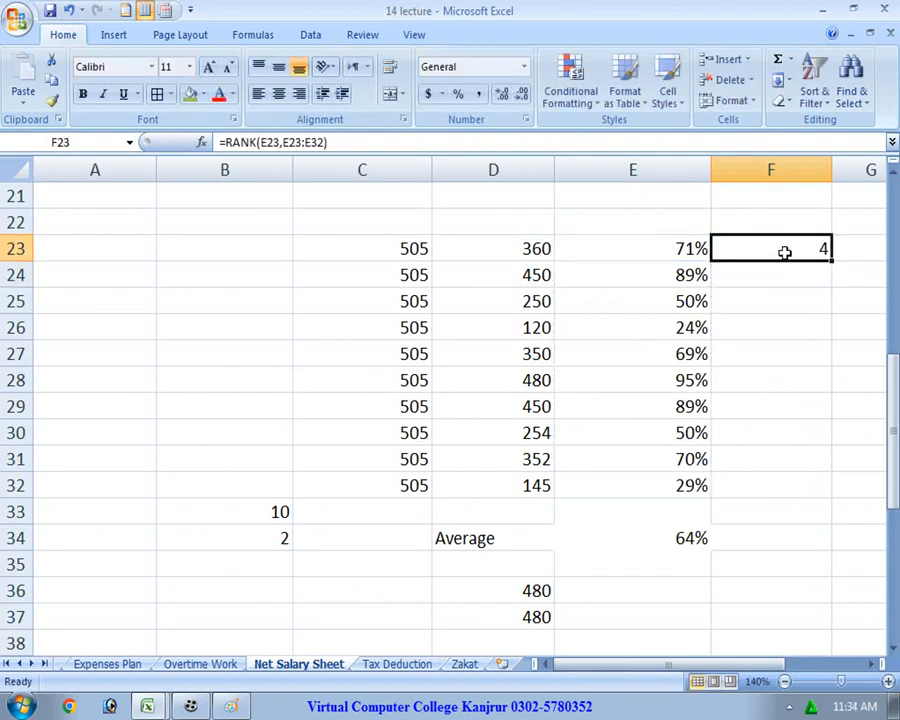
Enter =RANK(E29,E23:E32) in cell F29 to rank the percentage in row 29.
left_click(763, 408)
type("=ra")
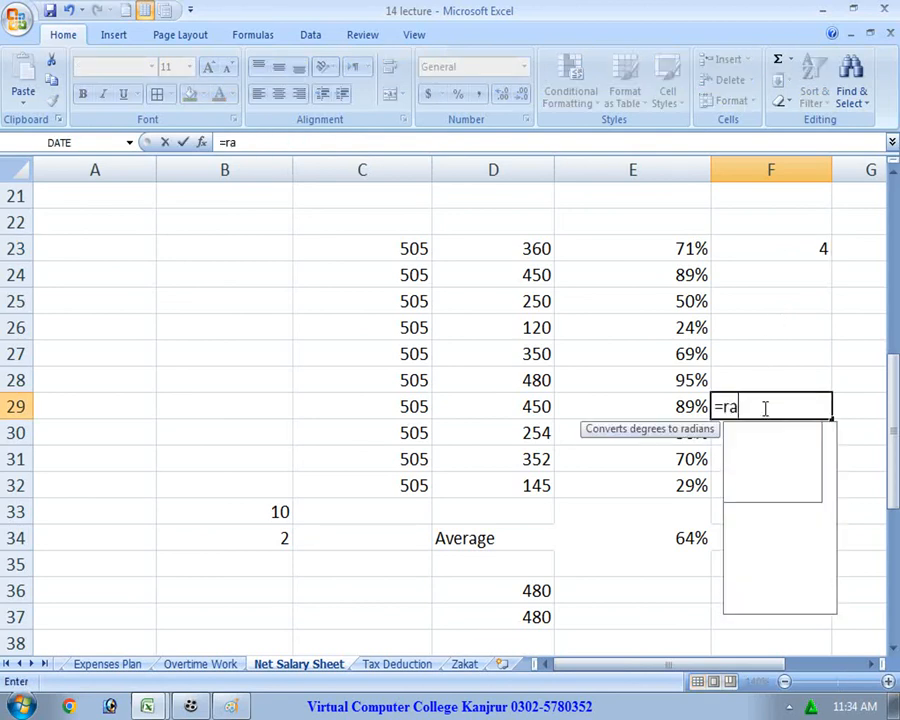
type("nk")
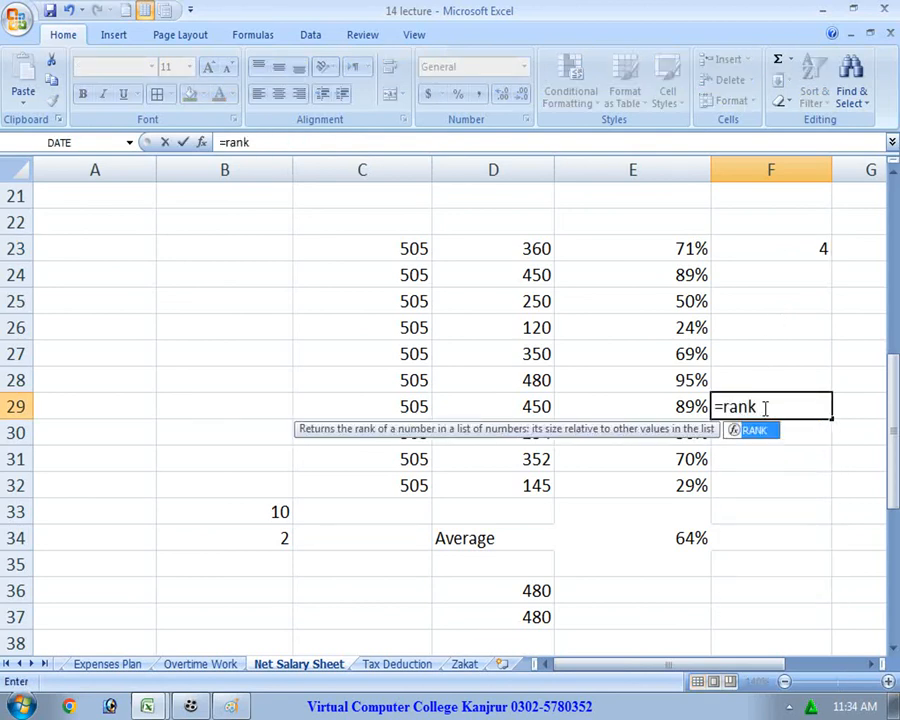
type("(")
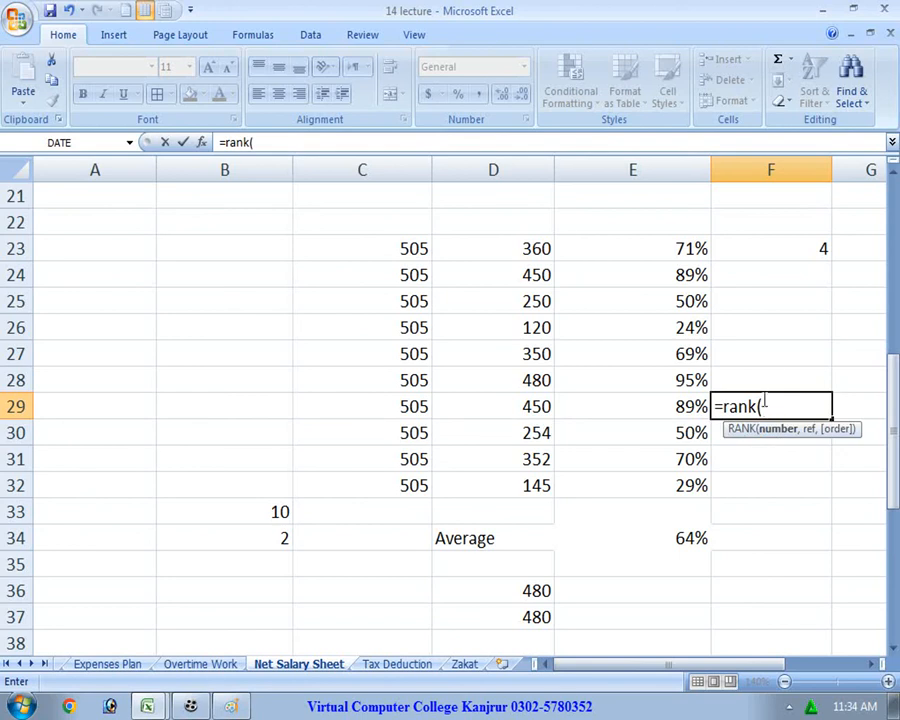
left_click(690, 414)
type(",")
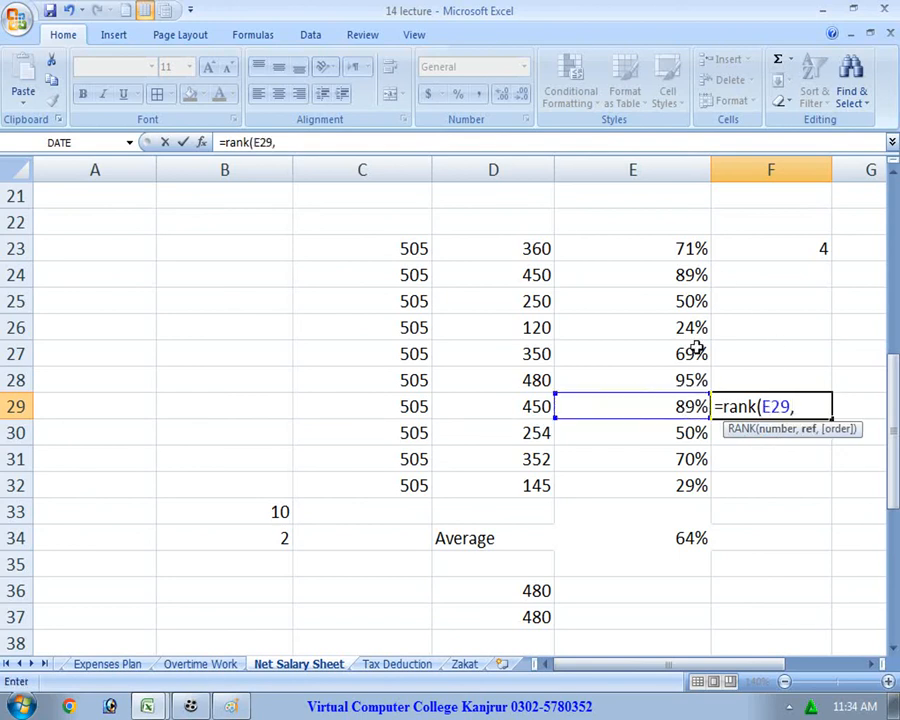
left_click_drag(677, 251, 652, 527)
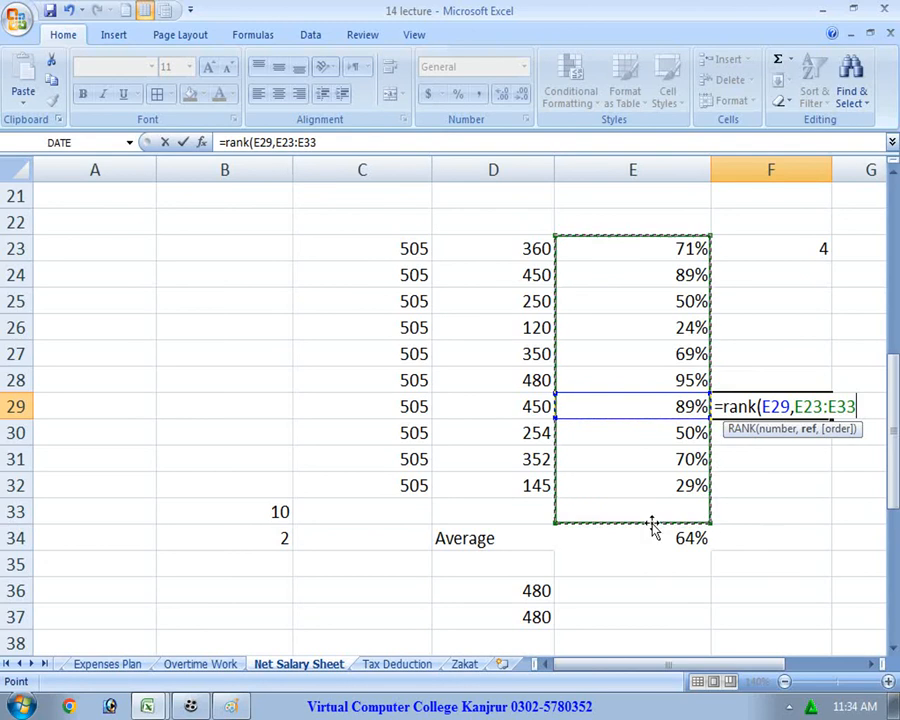
left_click_drag(669, 245, 668, 484)
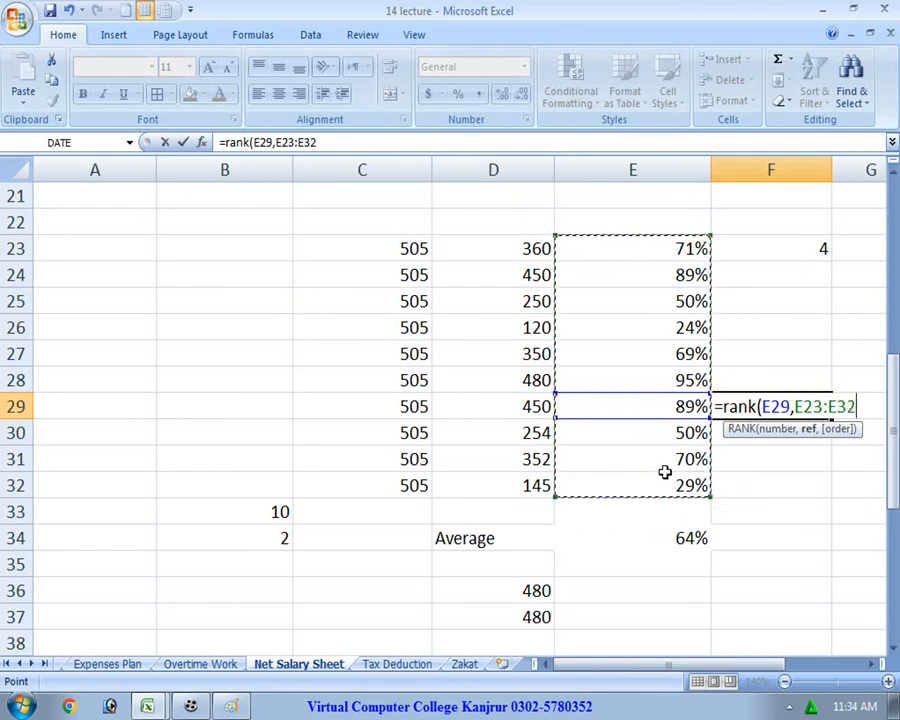
key("Return")
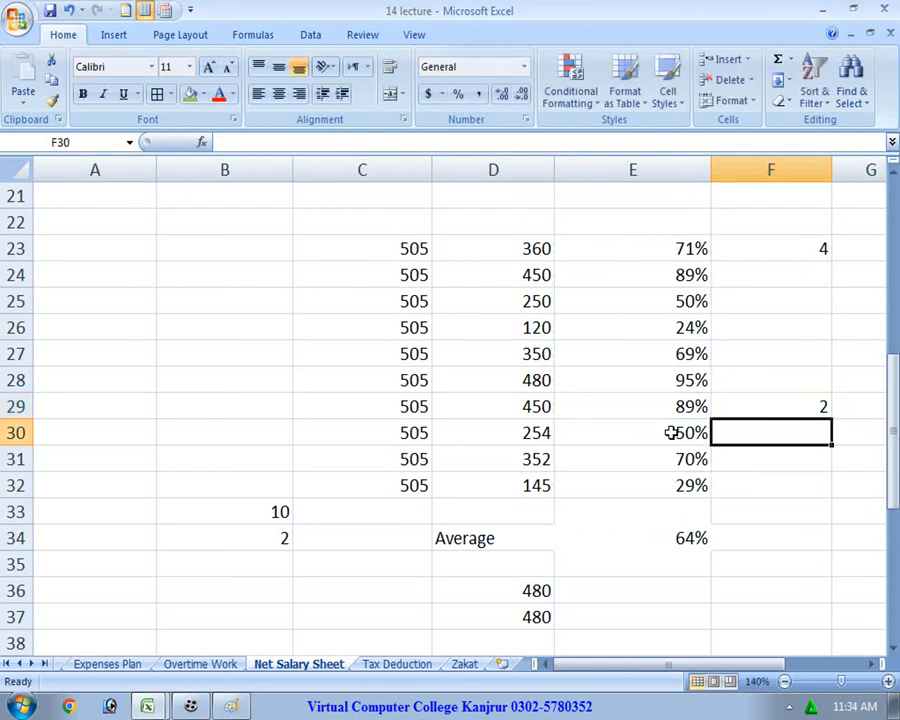
left_click(786, 406)
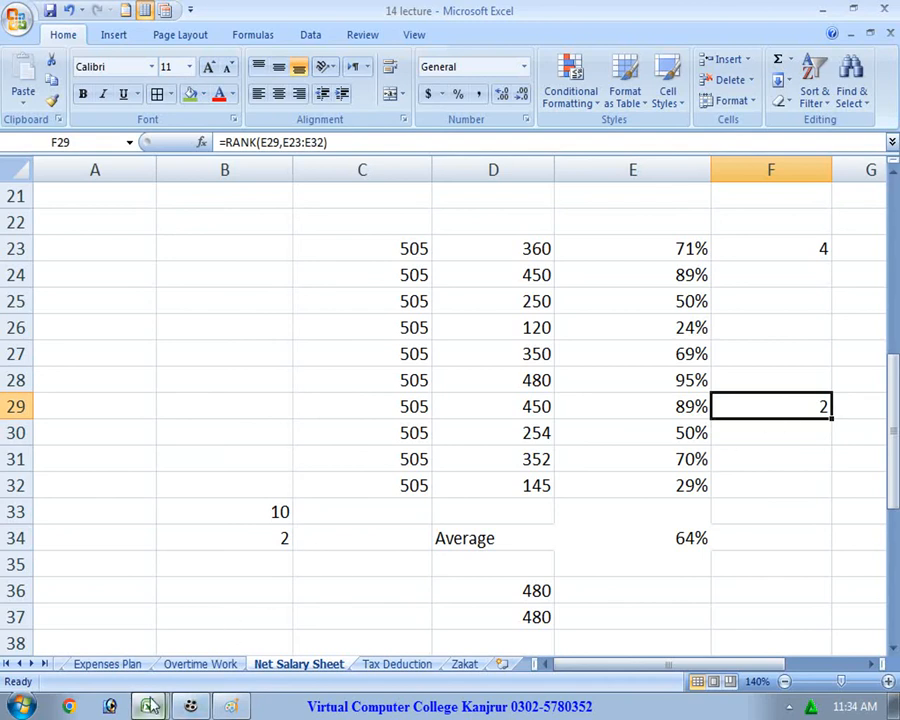
Return to the New Microsoft Office Excel Worksheet (4) workbook and change the IFBLANK entry in A33 to isBLANK.
left_click(164, 637)
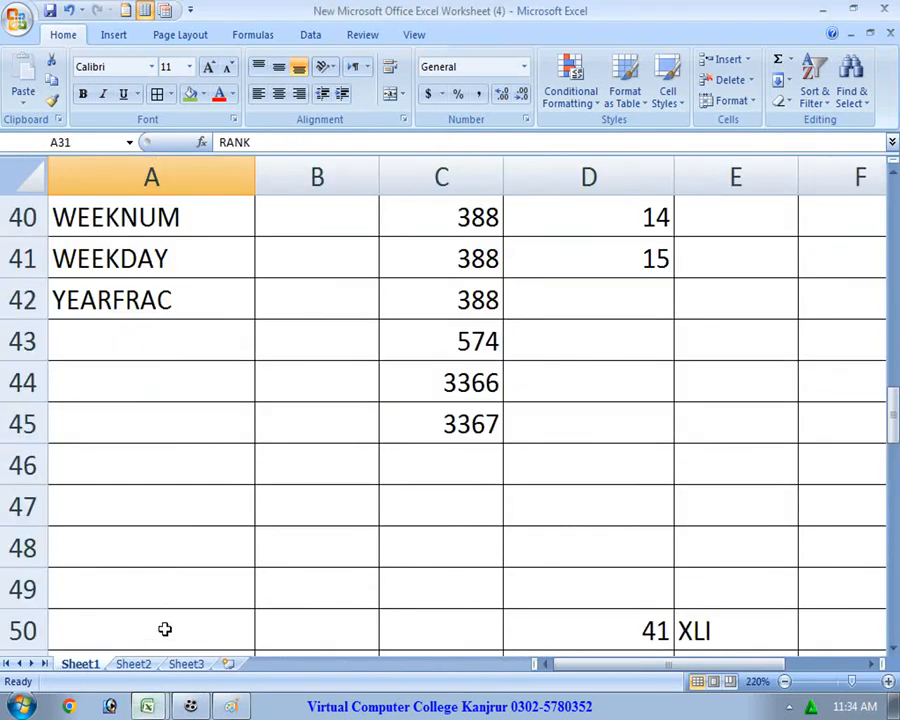
scroll(185, 578, "up", 3)
scroll(185, 578, "up", 1)
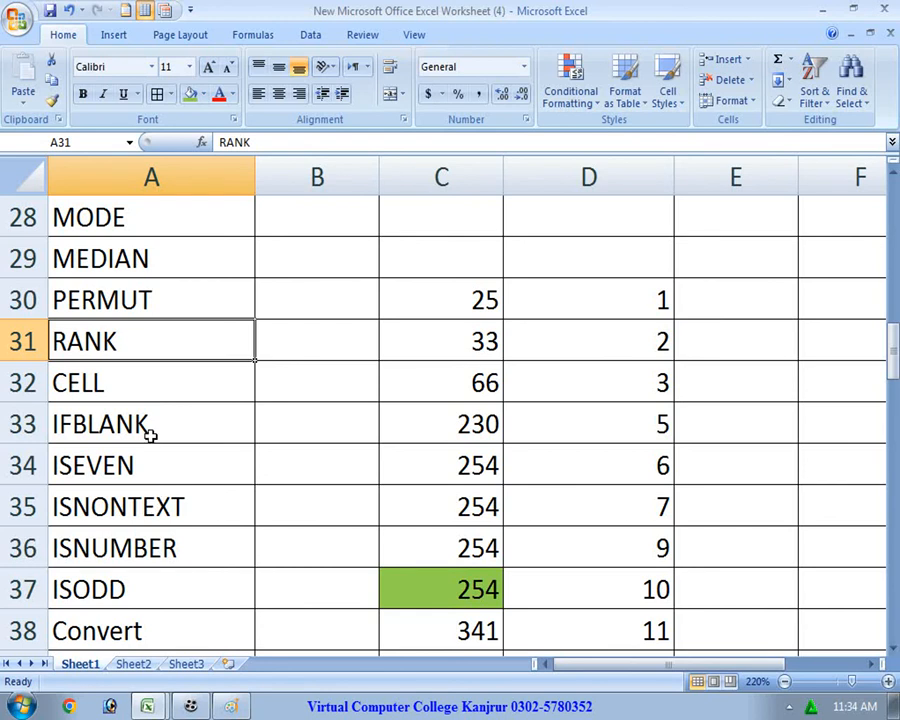
left_click(66, 426)
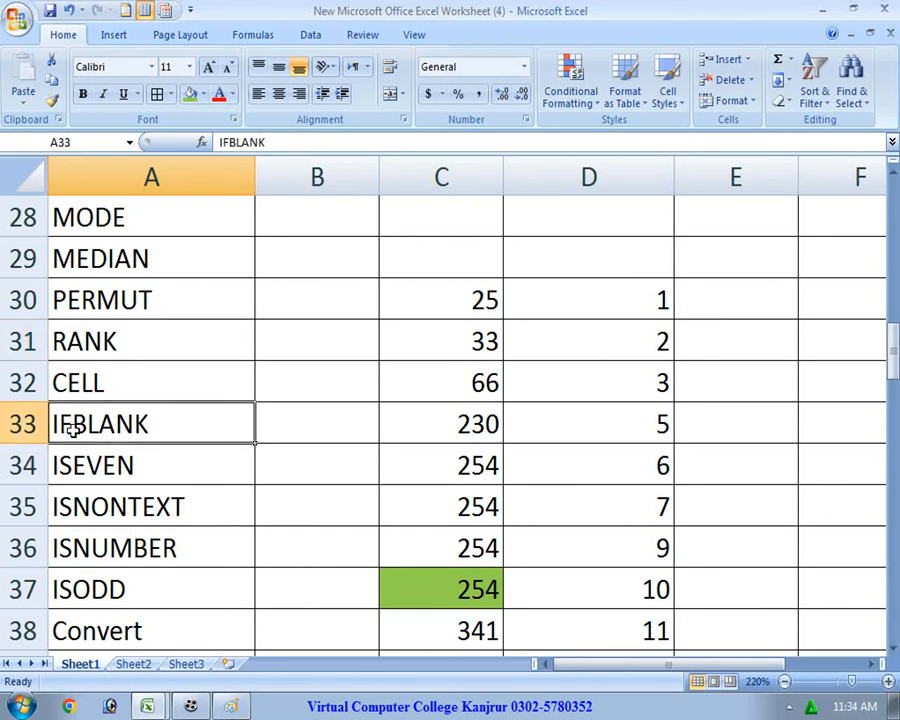
double_click(72, 424)
key("BackSpace")
key("BackSpace")
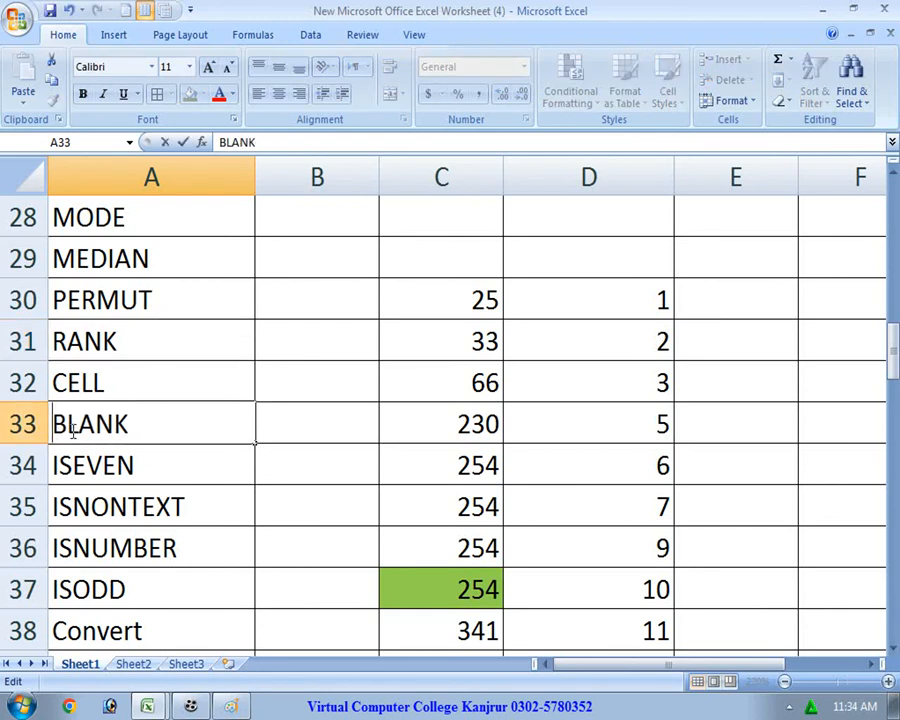
type("is")
key("Return")
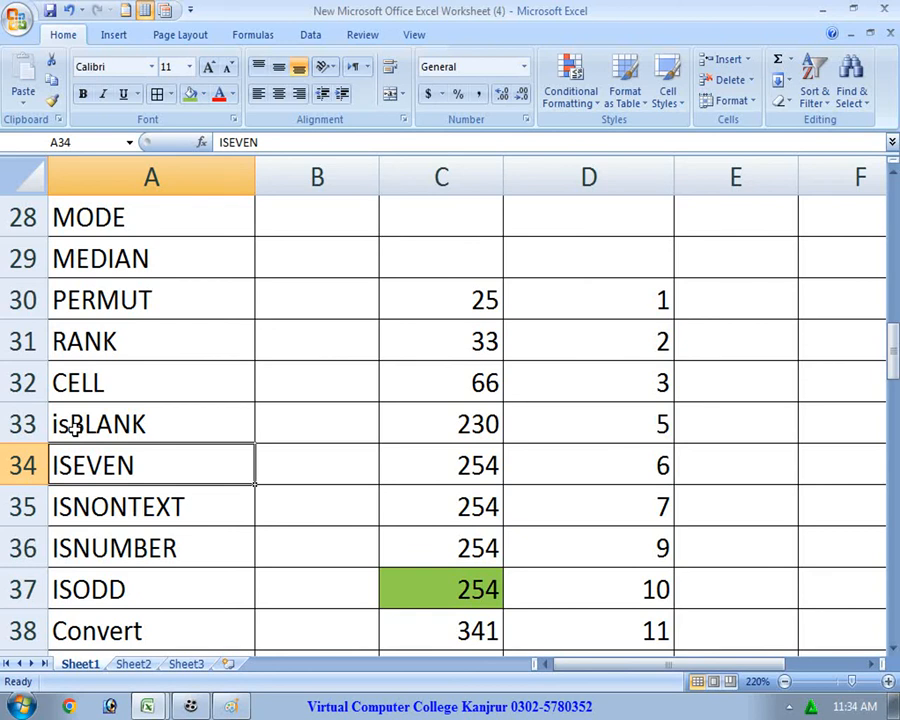
double_click(75, 427)
left_click(238, 489)
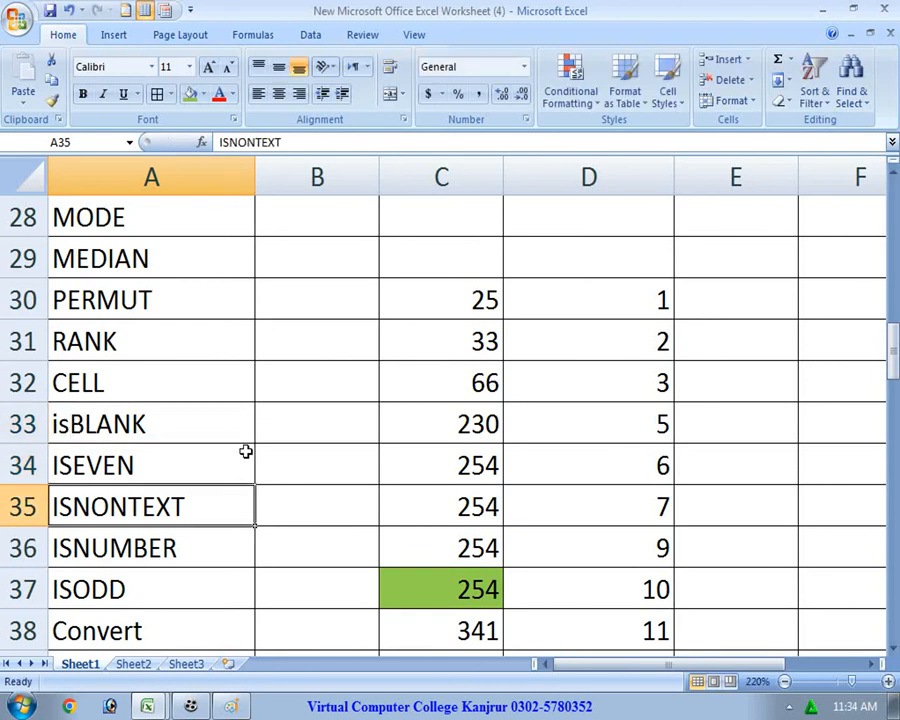
Look over the remaining function names in column A and select the IS functions in A33:A37.
left_click(174, 470)
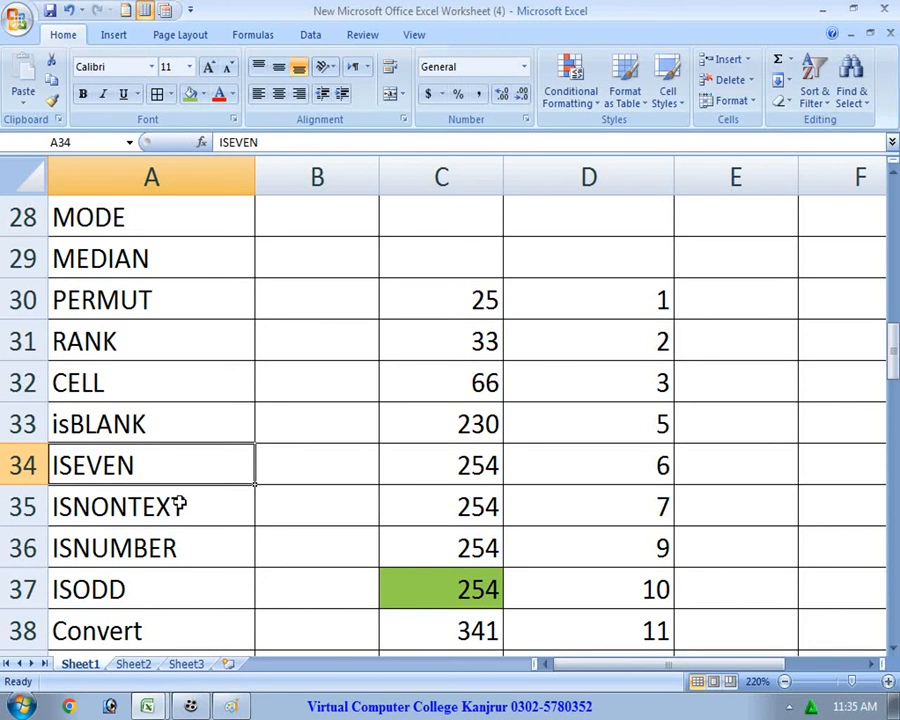
scroll(178, 555, "down", 1)
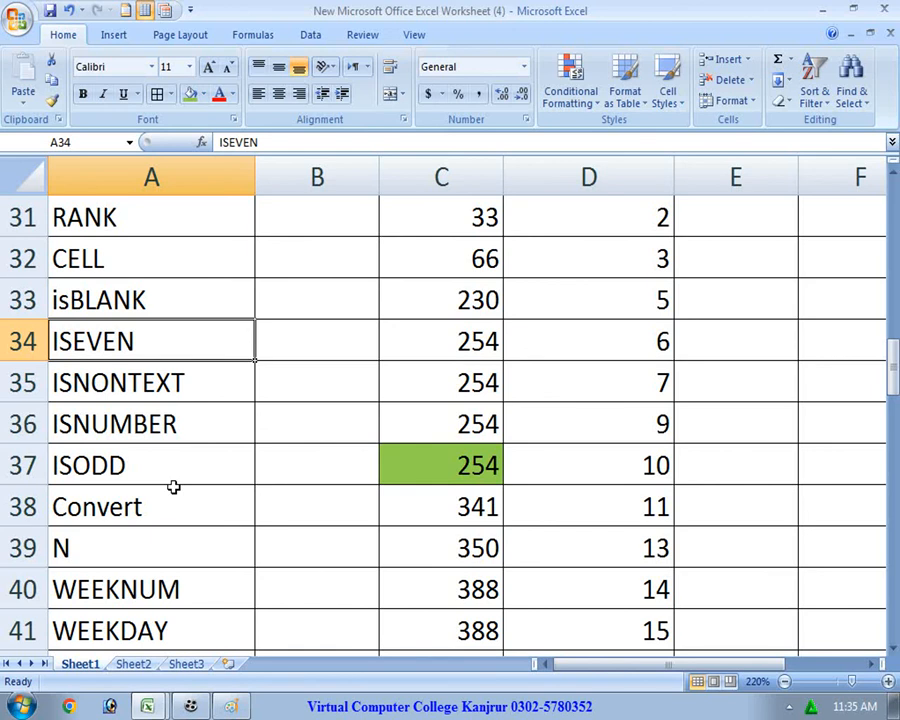
scroll(176, 490, "down", 1)
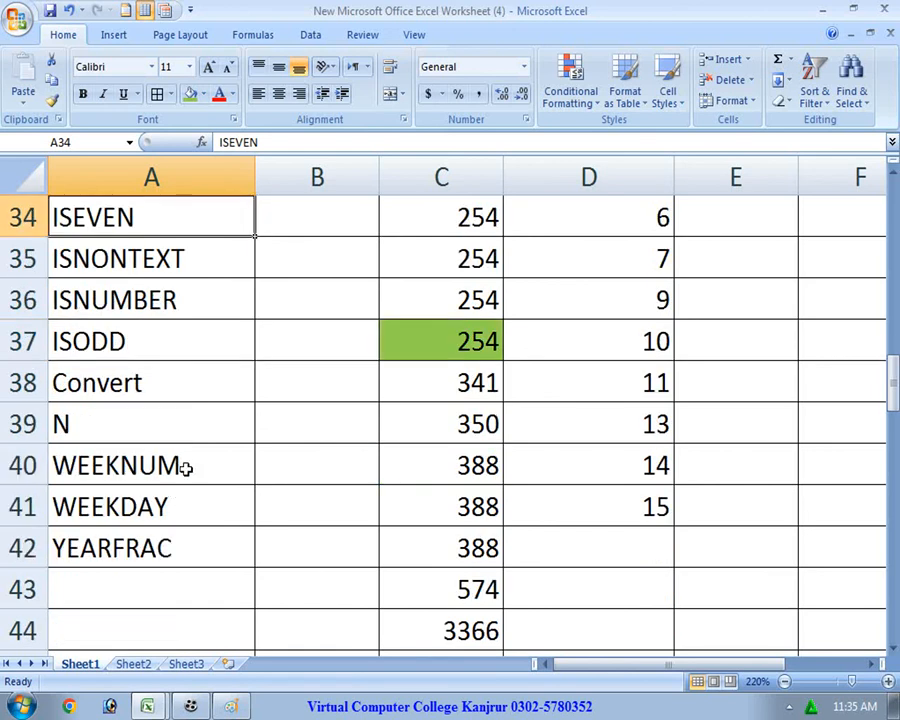
left_click(198, 381)
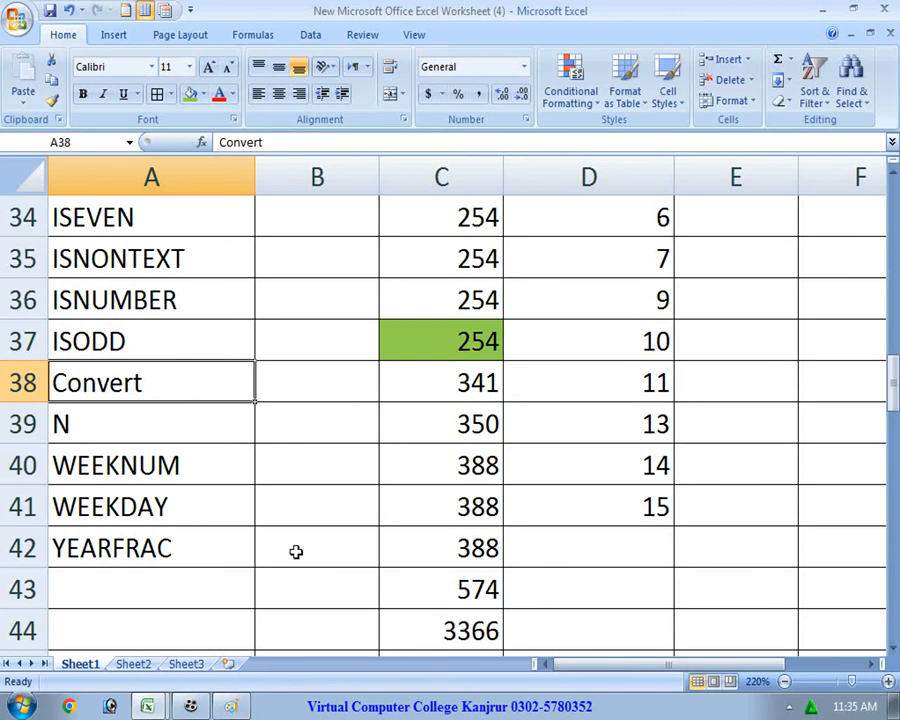
scroll(235, 488, "up", 1)
left_click_drag(197, 457, 141, 280)
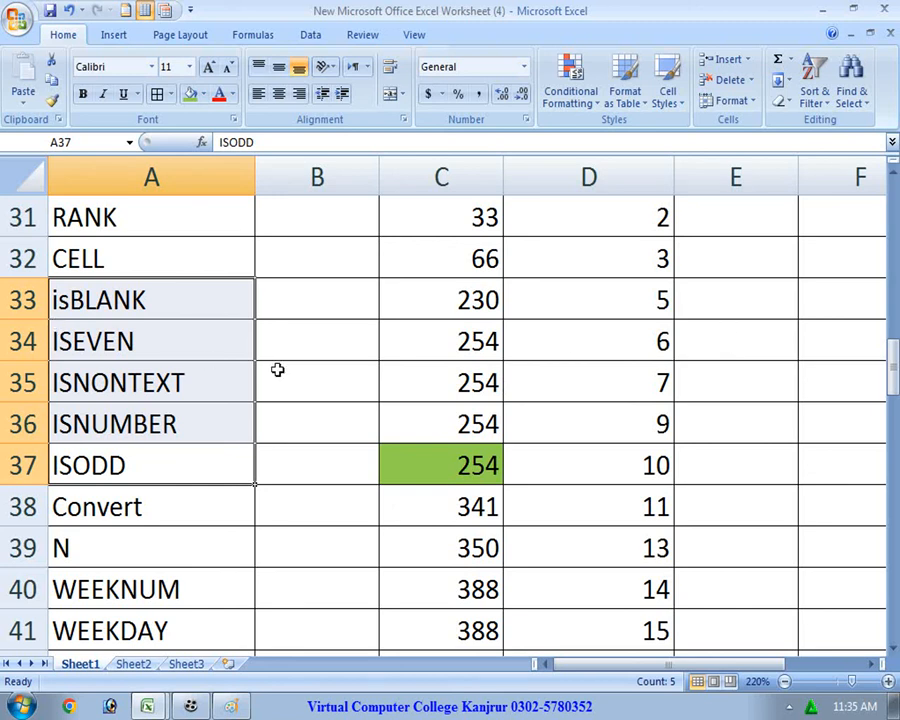
Enter =ISEVEN(D33) in cell E33 and fill the formula down through E41.
left_click(716, 290)
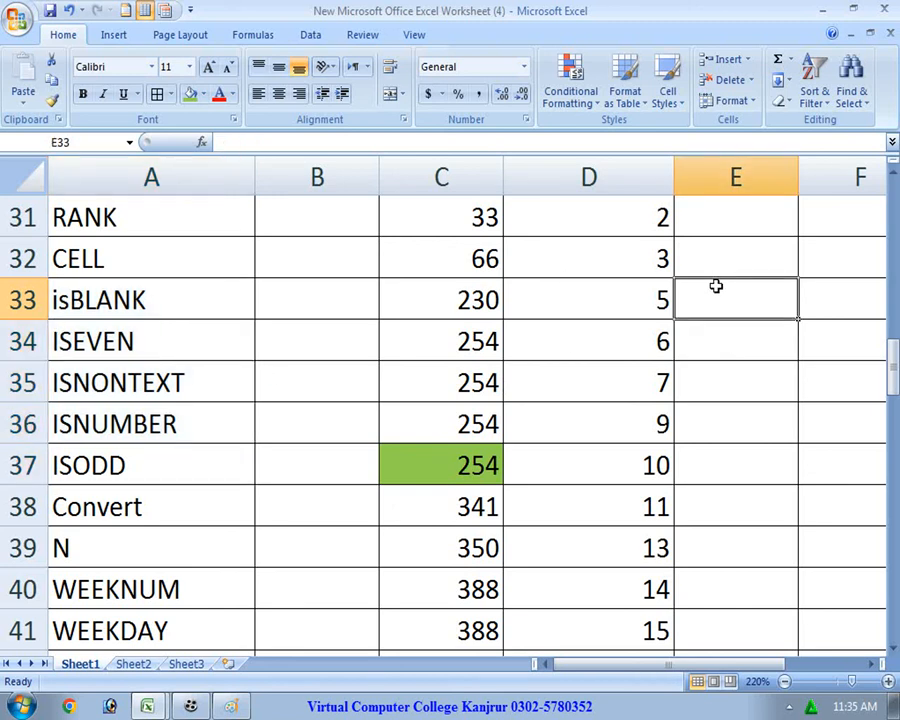
type("=iseven(")
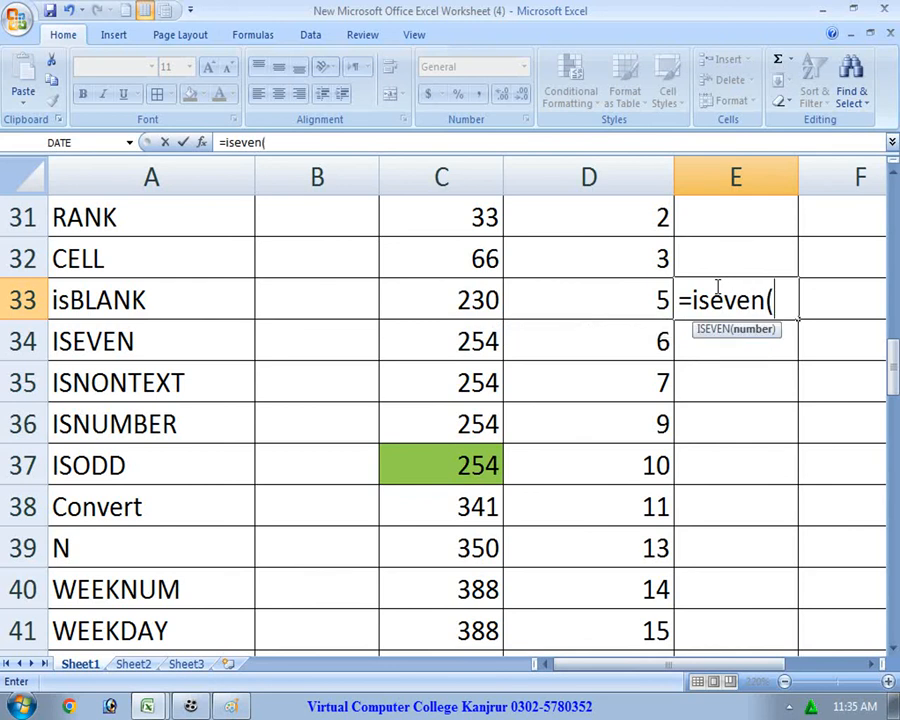
left_click(629, 292)
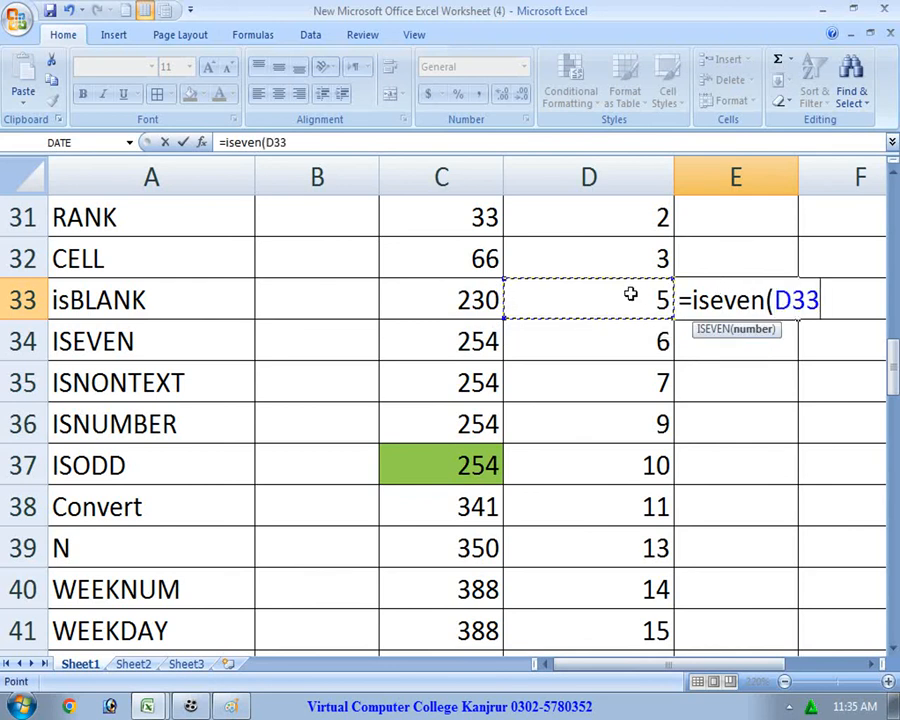
key("Return")
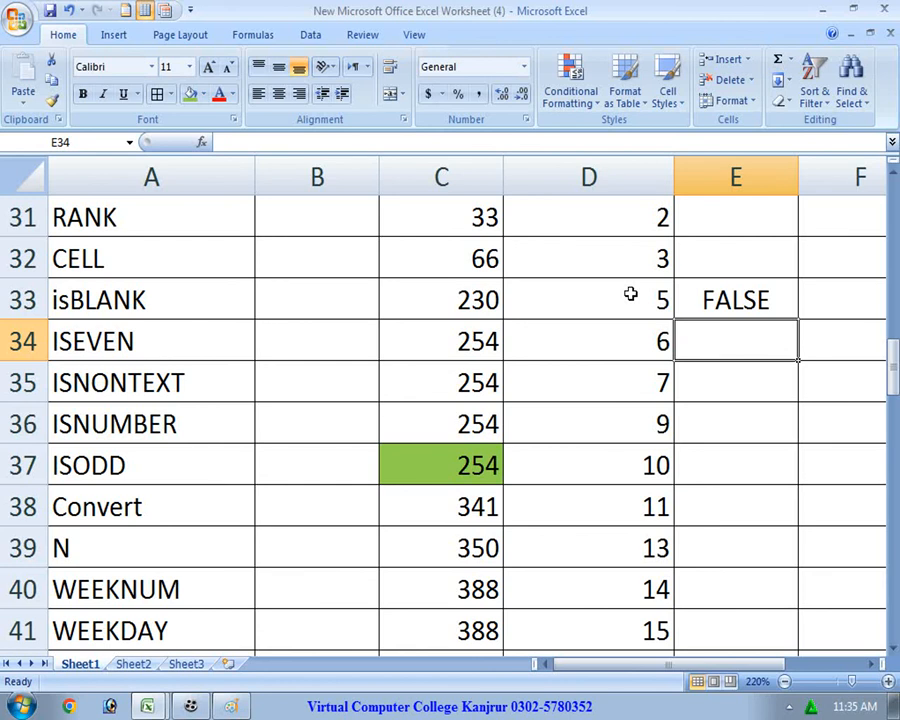
left_click(759, 303)
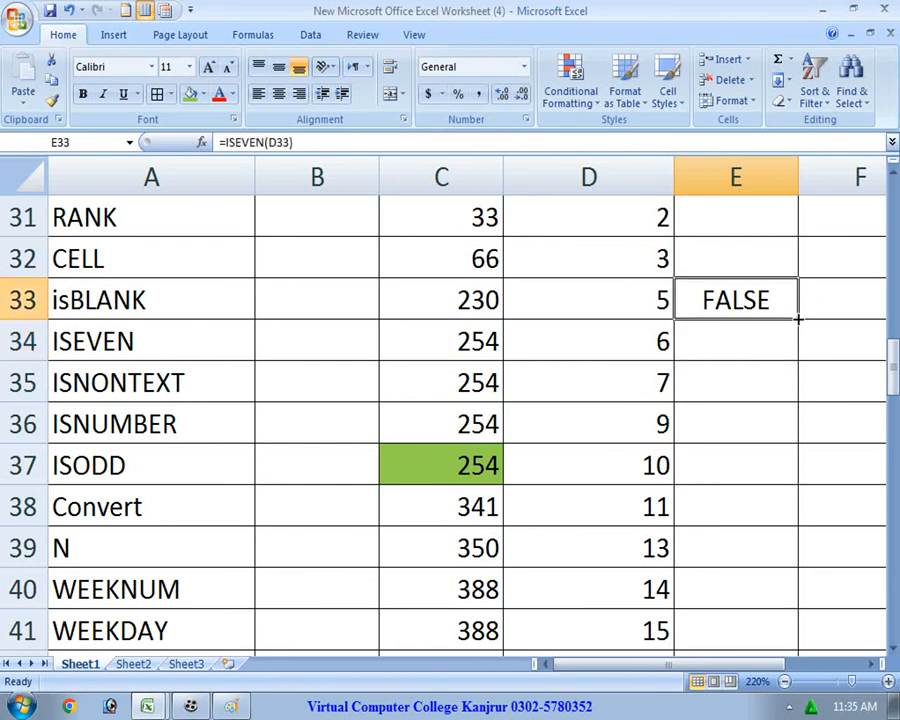
double_click(797, 319)
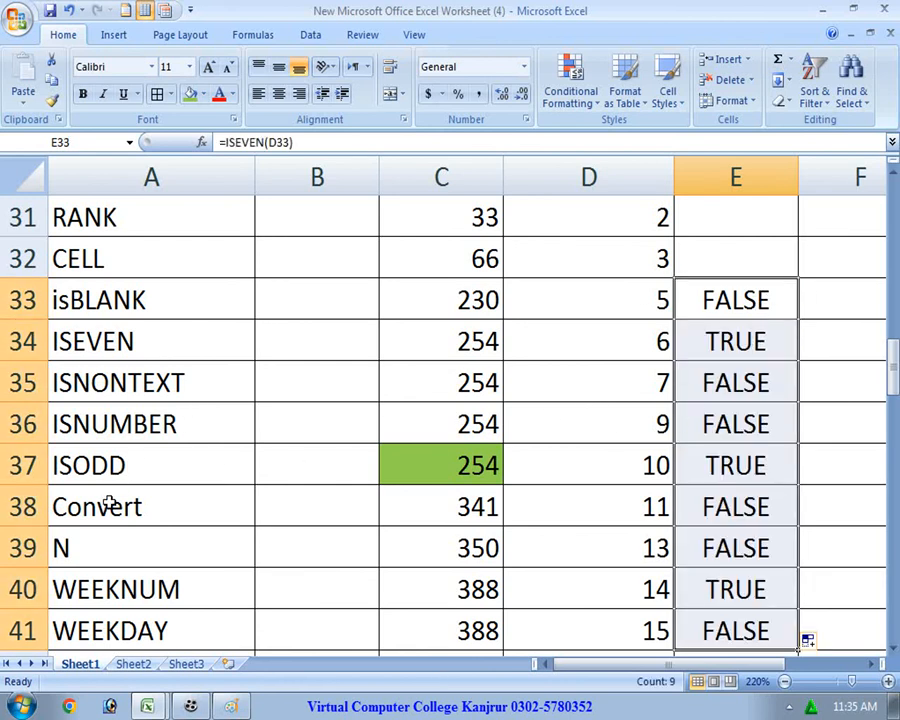
Start a CONVERT formula in empty cell B49 and open the function's help topic.
scroll(139, 506, "down", 2)
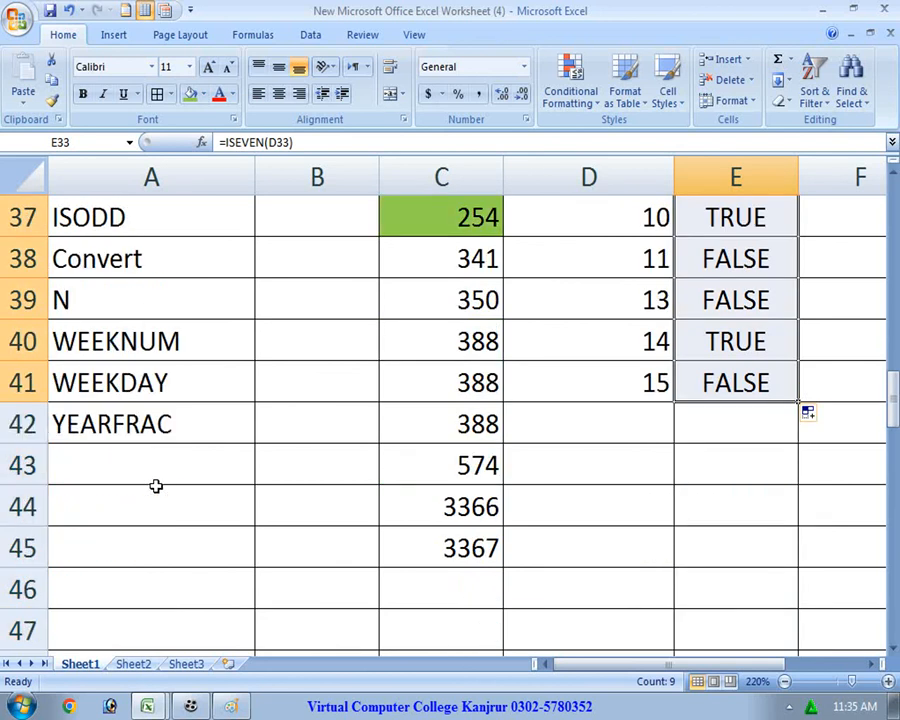
scroll(315, 511, "down", 2)
left_click(358, 476)
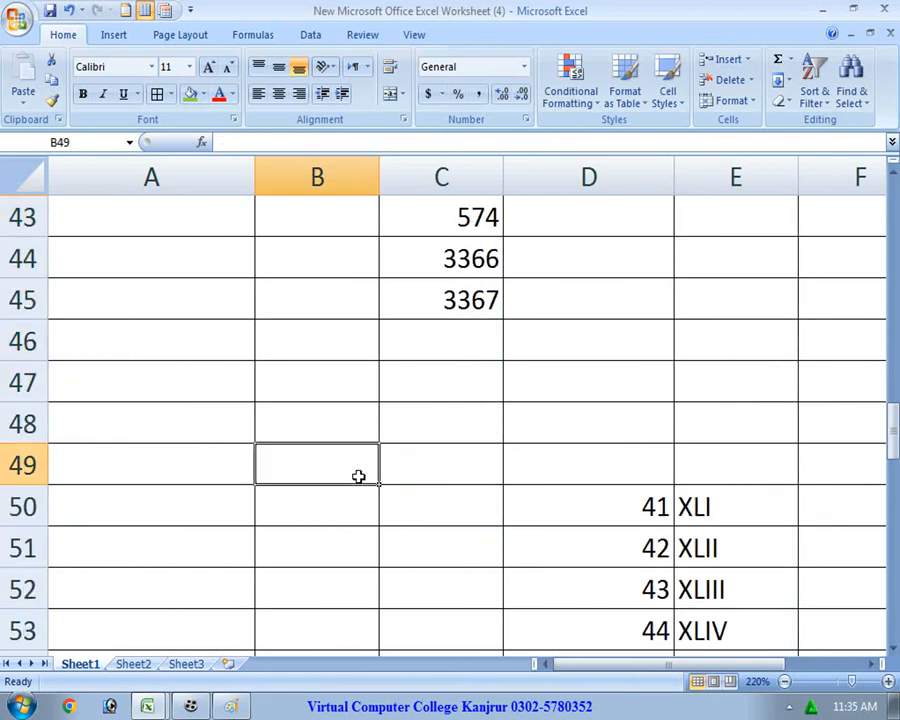
type("=co")
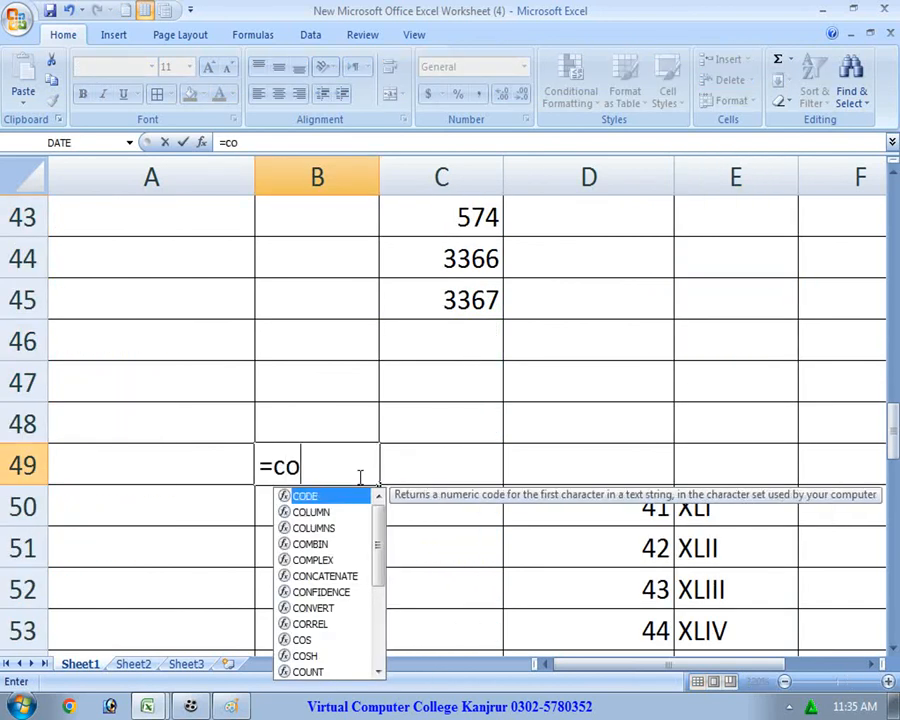
type("nvert")
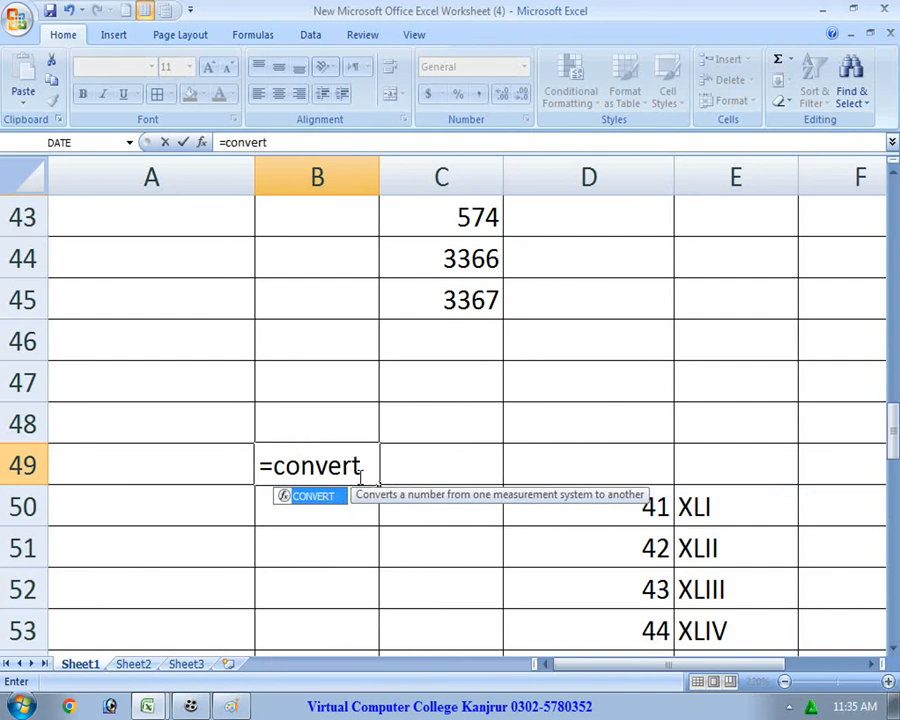
type("(")
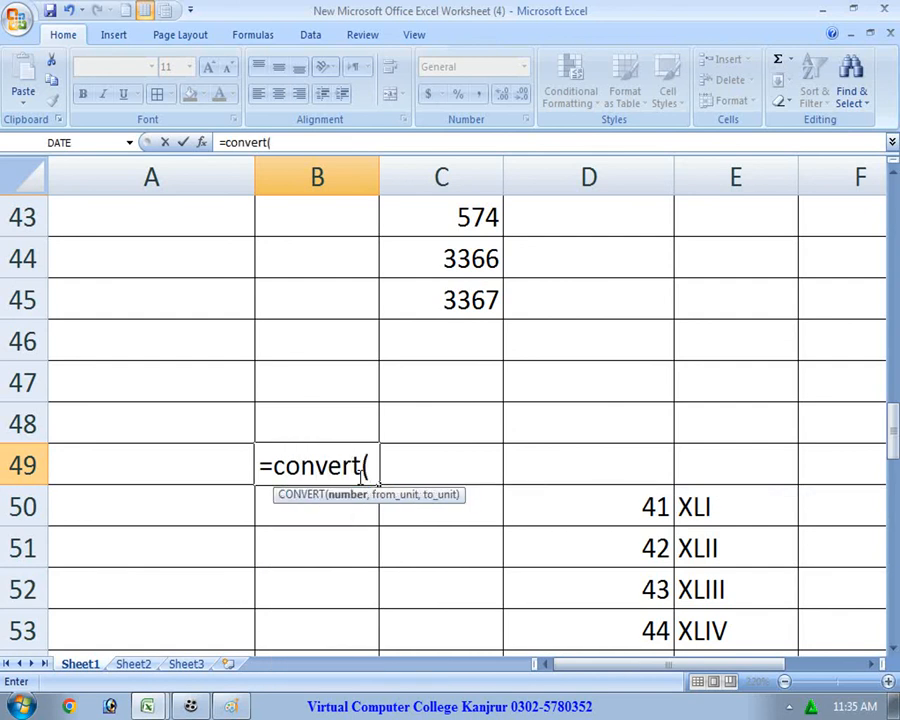
left_click(296, 496)
Read through the CONVERT help topic, examining its unit tables from weight and distance to liquid measure, the prefixes and the remarks.
scroll(396, 440, "down", 8)
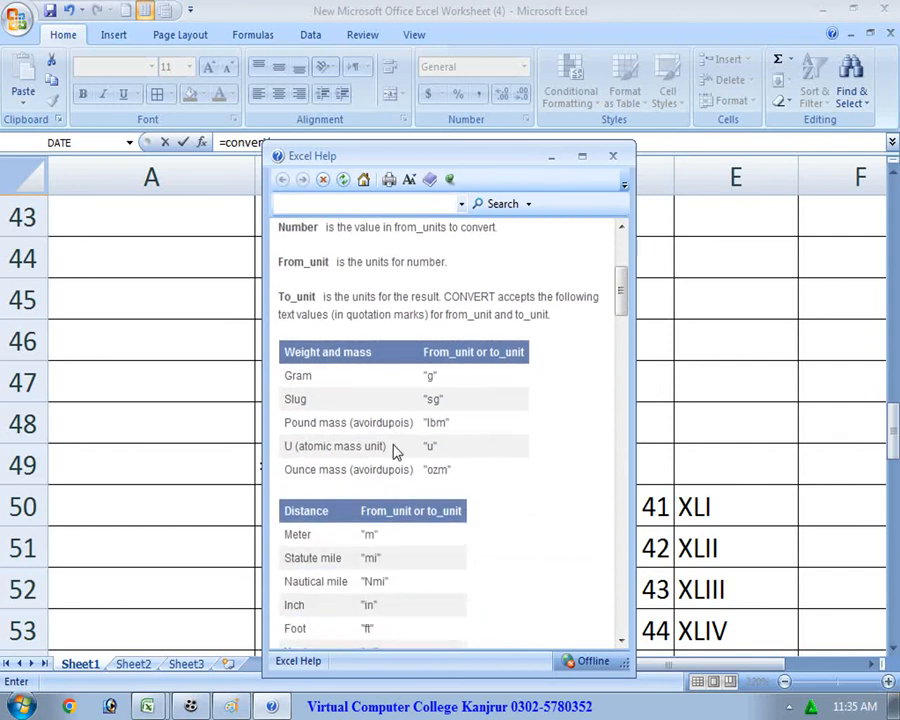
scroll(404, 436, "up", 1)
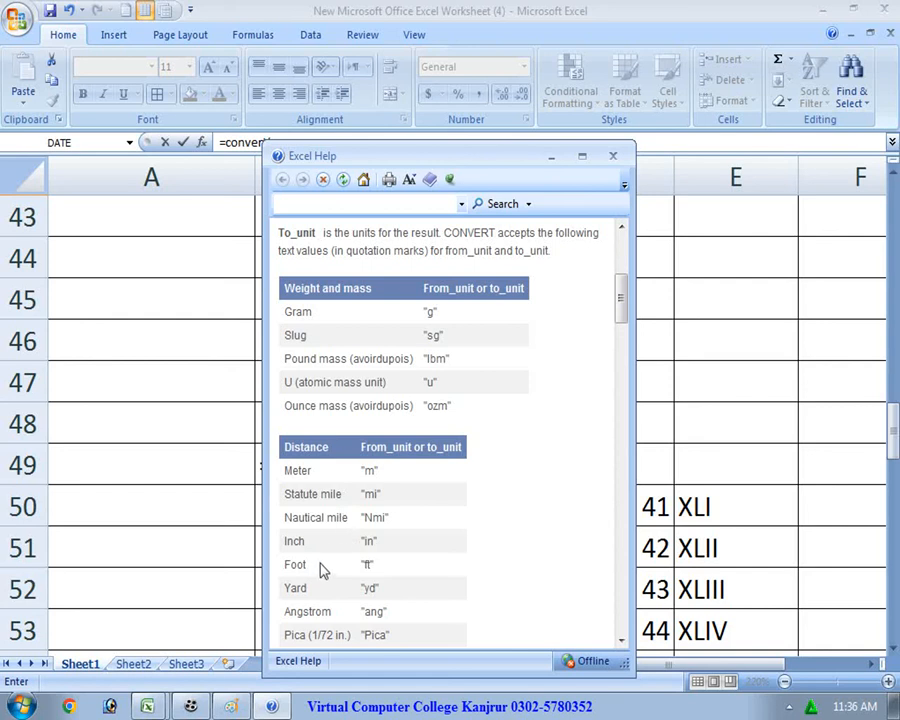
scroll(318, 594, "down", 3)
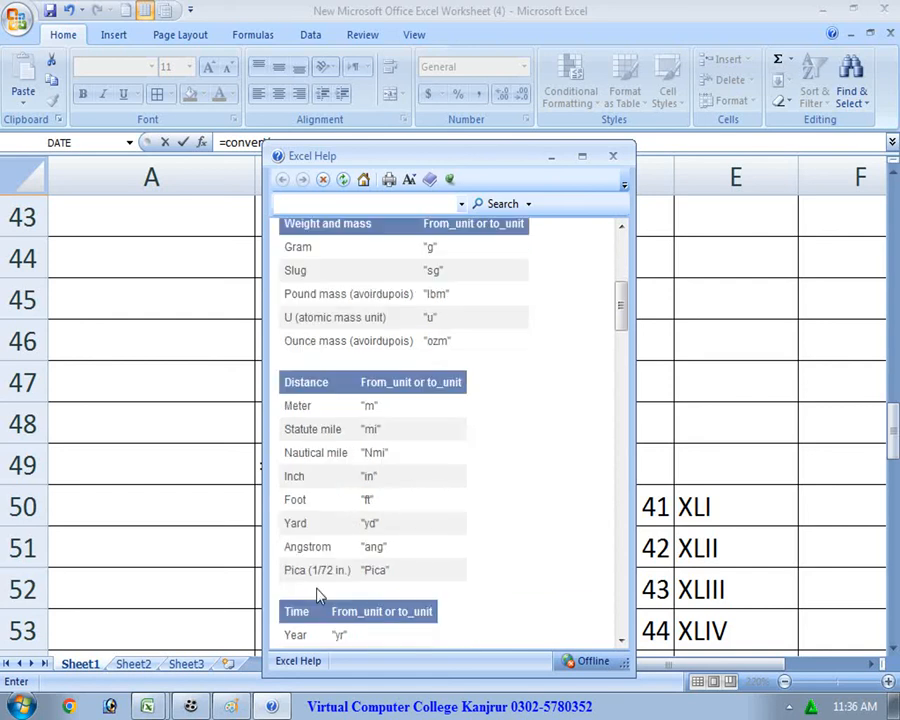
scroll(318, 594, "down", 1)
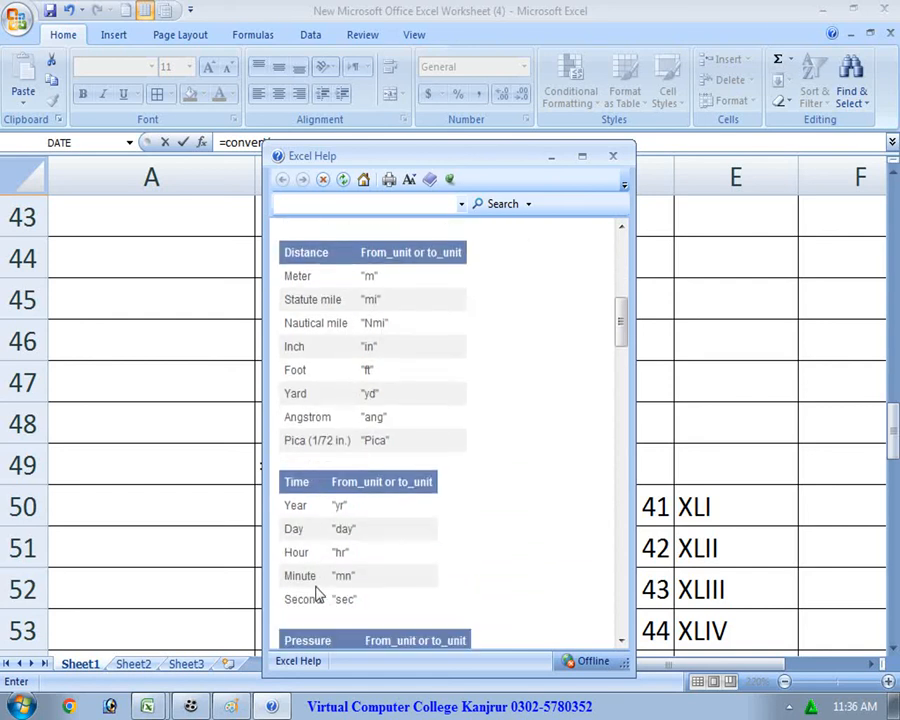
scroll(318, 602, "down", 1)
scroll(318, 604, "down", 1)
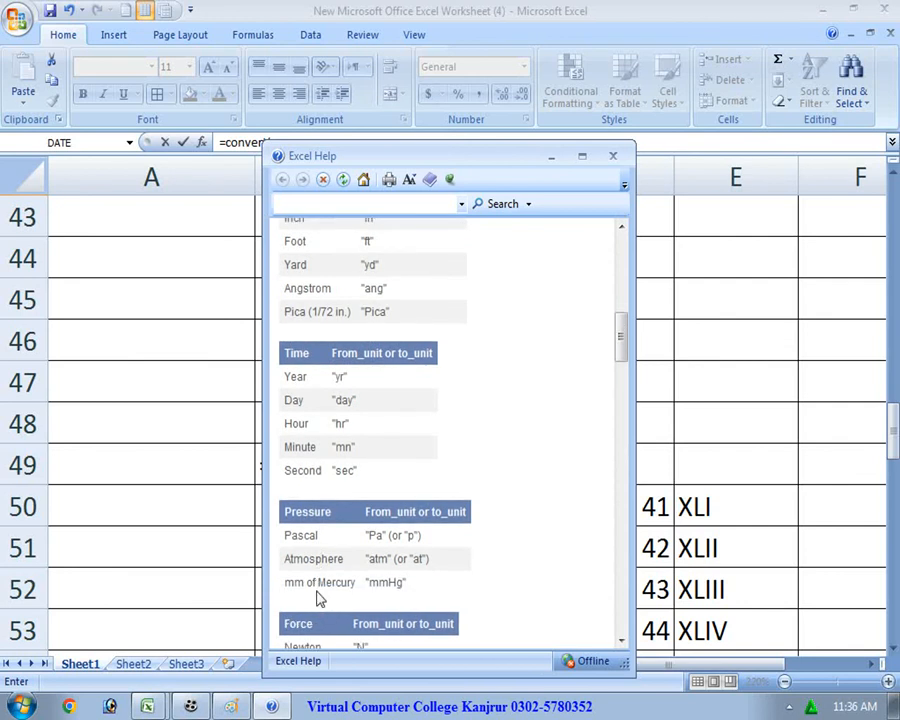
scroll(320, 597, "down", 1)
scroll(338, 585, "down", 1)
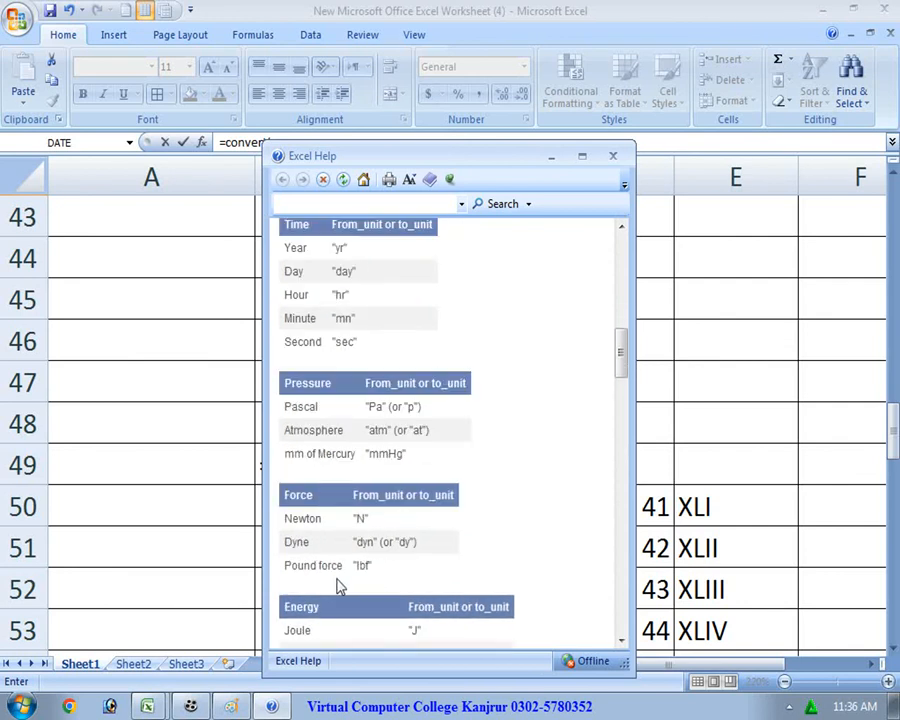
scroll(340, 588, "down", 1)
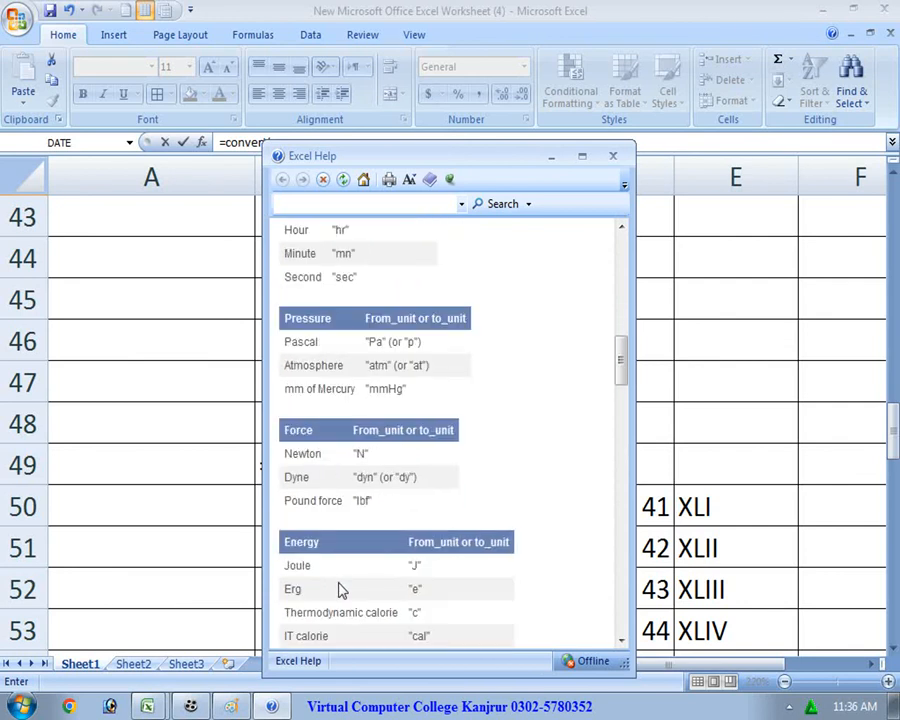
scroll(340, 590, "down", 1)
scroll(340, 590, "down", 1)
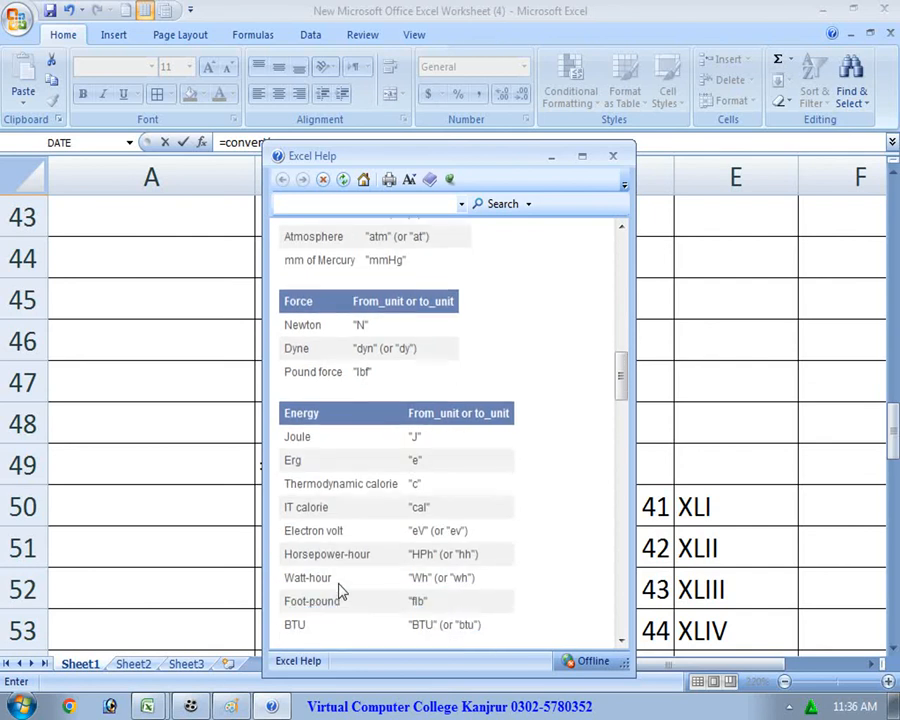
scroll(340, 592, "down", 2)
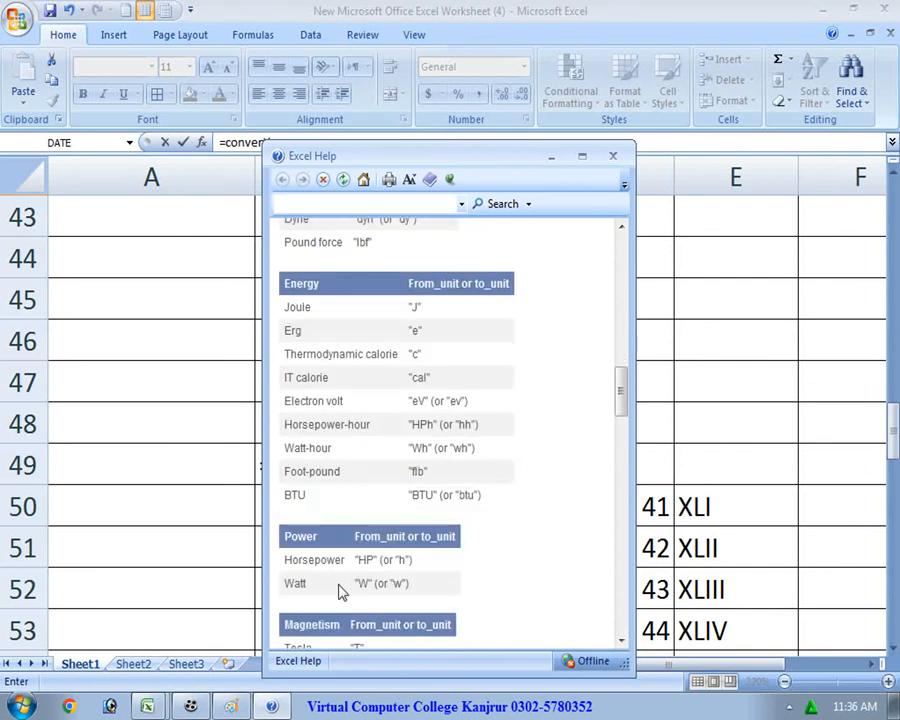
scroll(340, 592, "down", 3)
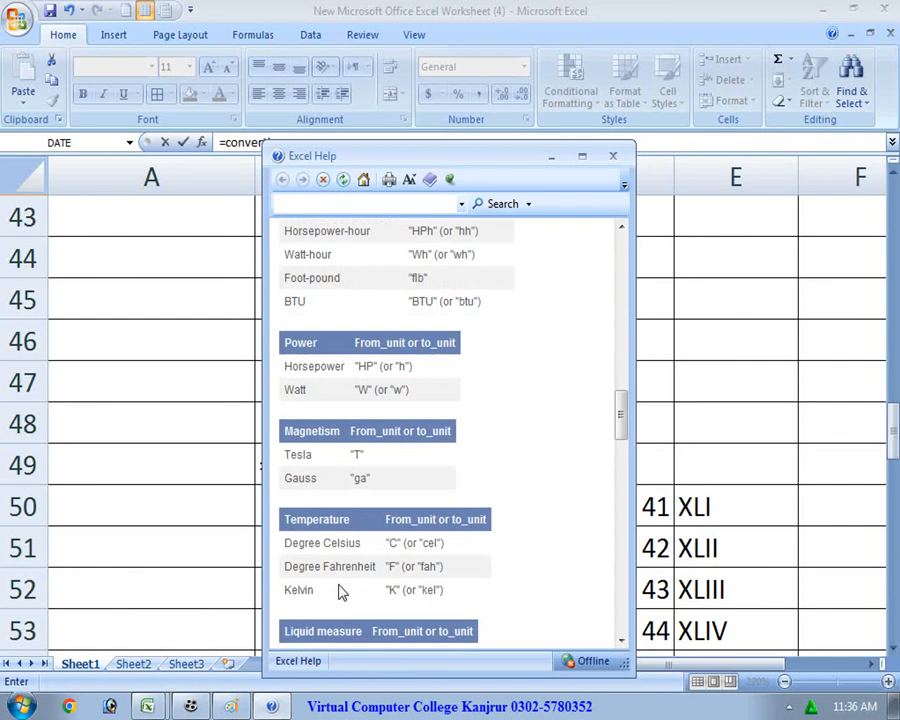
scroll(340, 592, "down", 2)
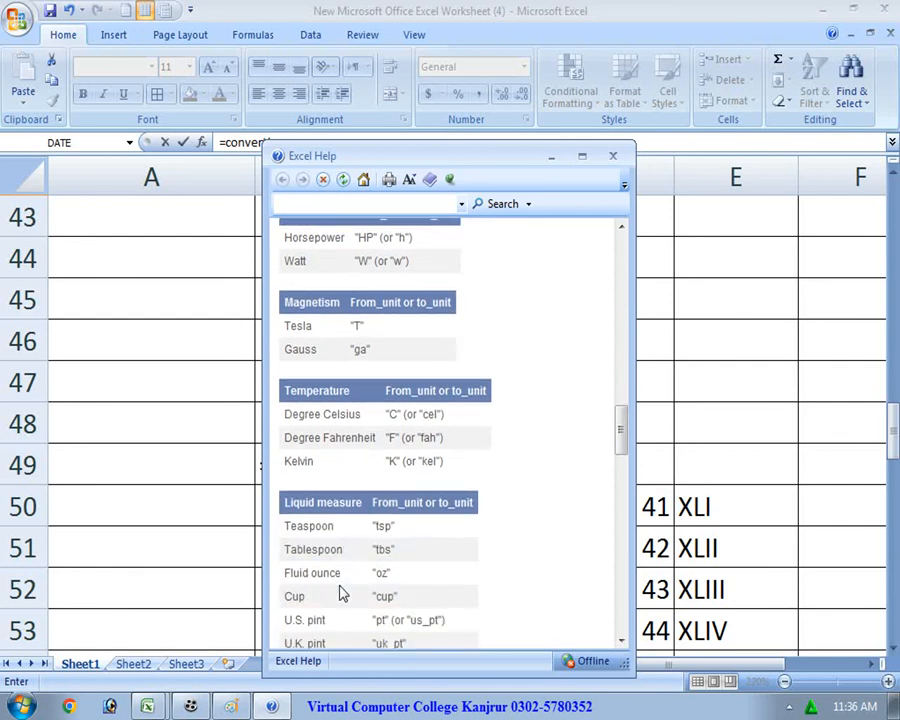
scroll(340, 592, "down", 11)
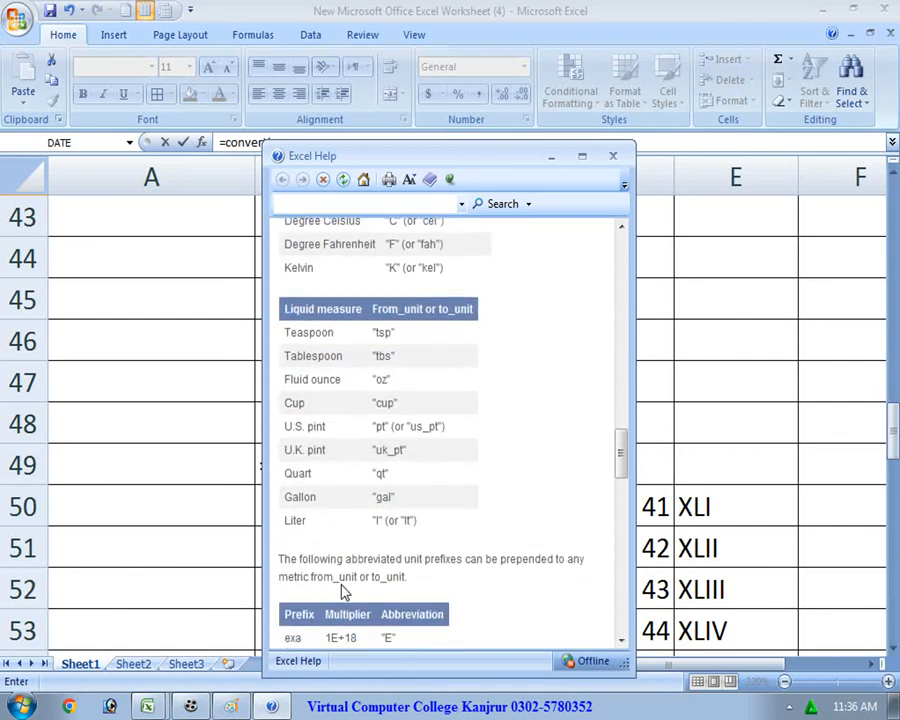
scroll(441, 546, "down", 3)
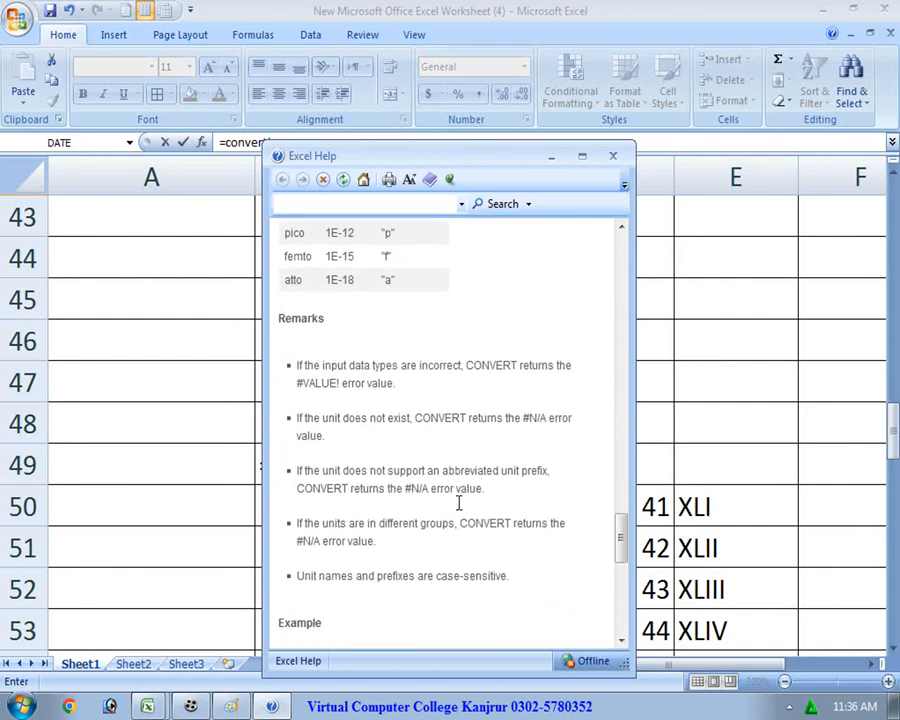
Close the help topic and clear the unfinished CONVERT formula from B49.
left_click(612, 156)
key("BackSpace")
key("BackSpace")
key("BackSpace")
key("BackSpace")
key("BackSpace")
key("BackSpace")
key("BackSpace")
key("BackSpace")
key("BackSpace")
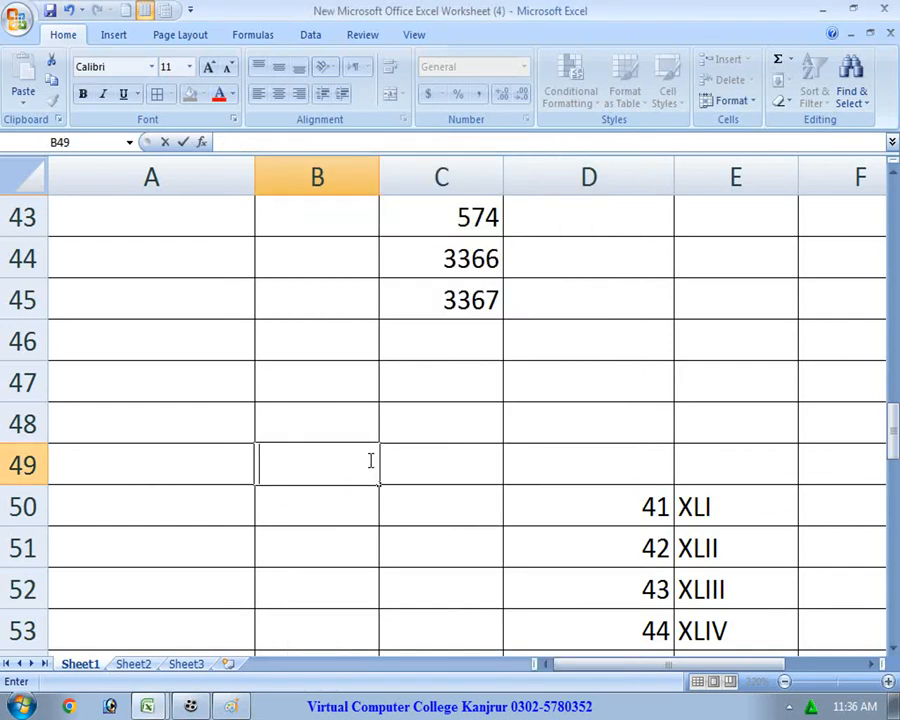
Start a CONVERT formula in B50 and review the unit tables in the function's help topic again.
left_click(305, 503)
type("=c")
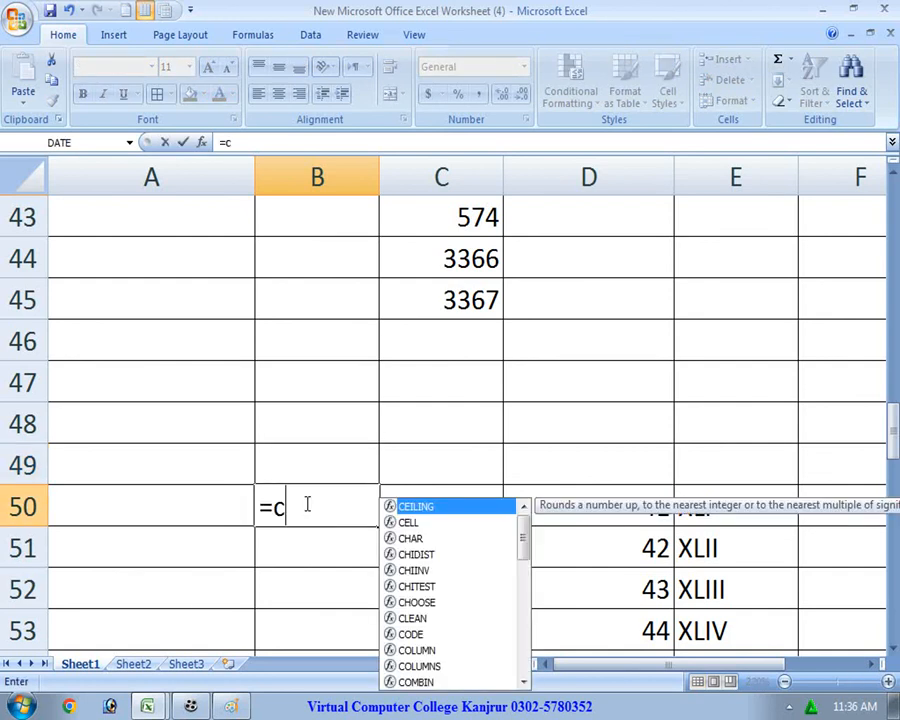
type("onvert")
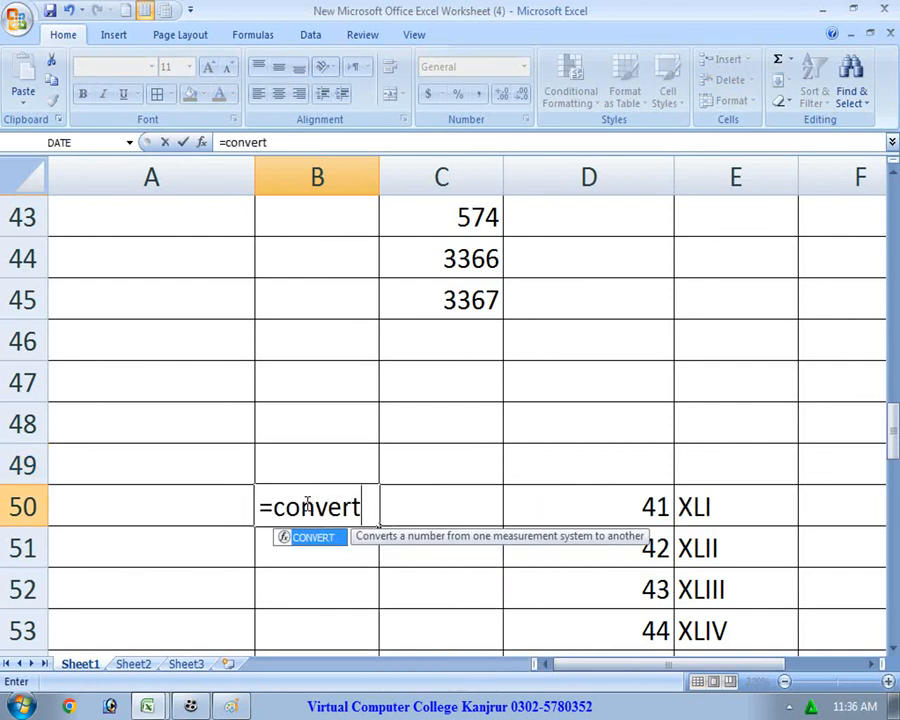
type("(")
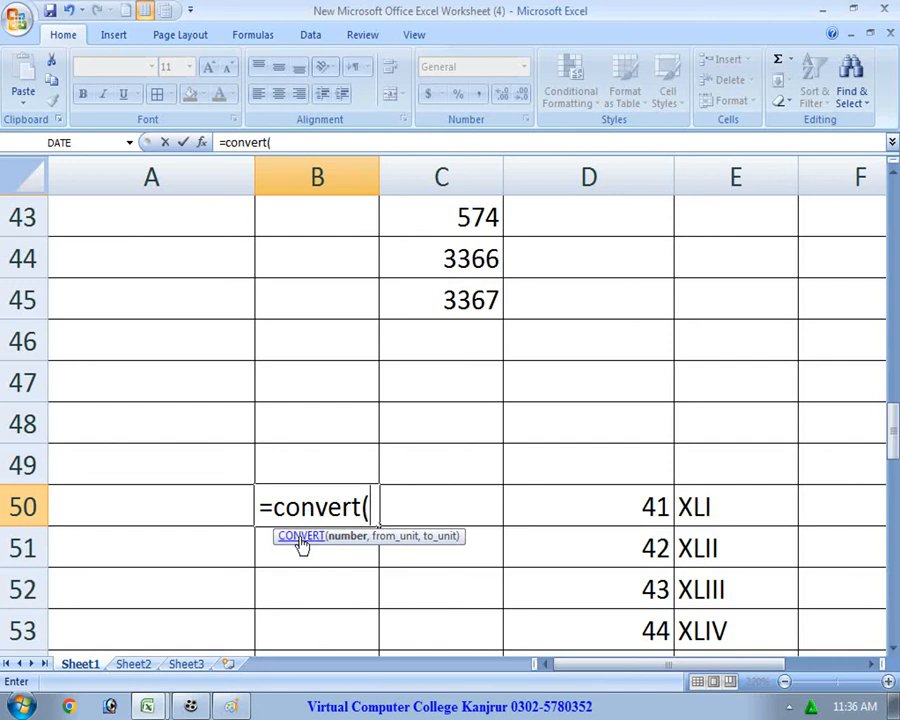
left_click(301, 536)
scroll(305, 482, "down", 10)
scroll(417, 567, "down", 10)
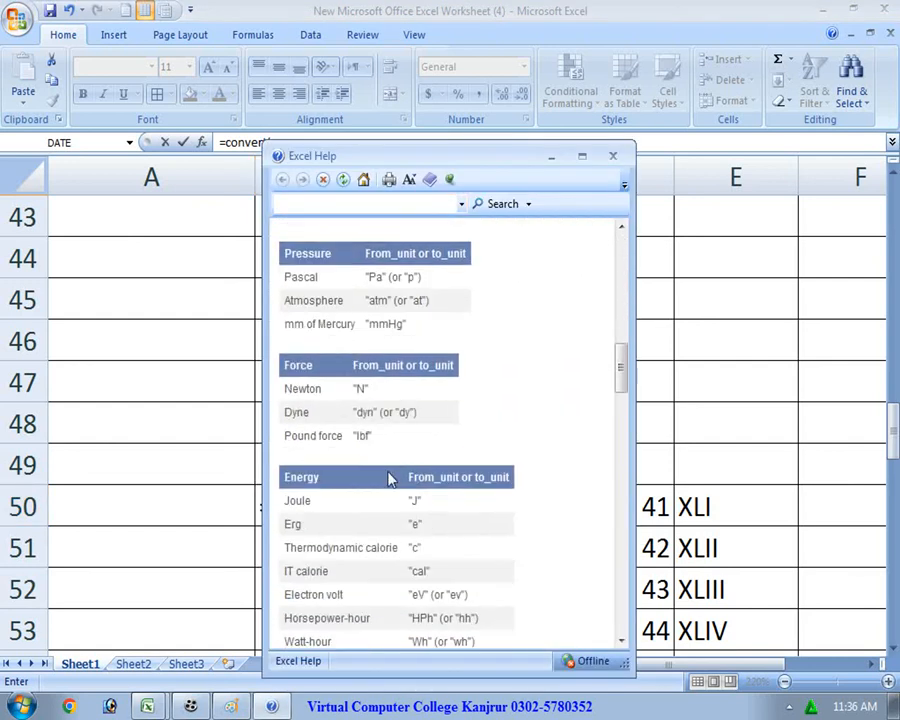
Close the help and discard the unfinished CONVERT formula in B50.
left_click(613, 156)
key("BackSpace")
key("Escape")
Review the WEEKDAY and YEARFRAC entries in column A and select empty cell C48 below the numbers.
left_click_drag(566, 667, 542, 666)
scroll(114, 534, "up", 4)
scroll(114, 545, "down", 1)
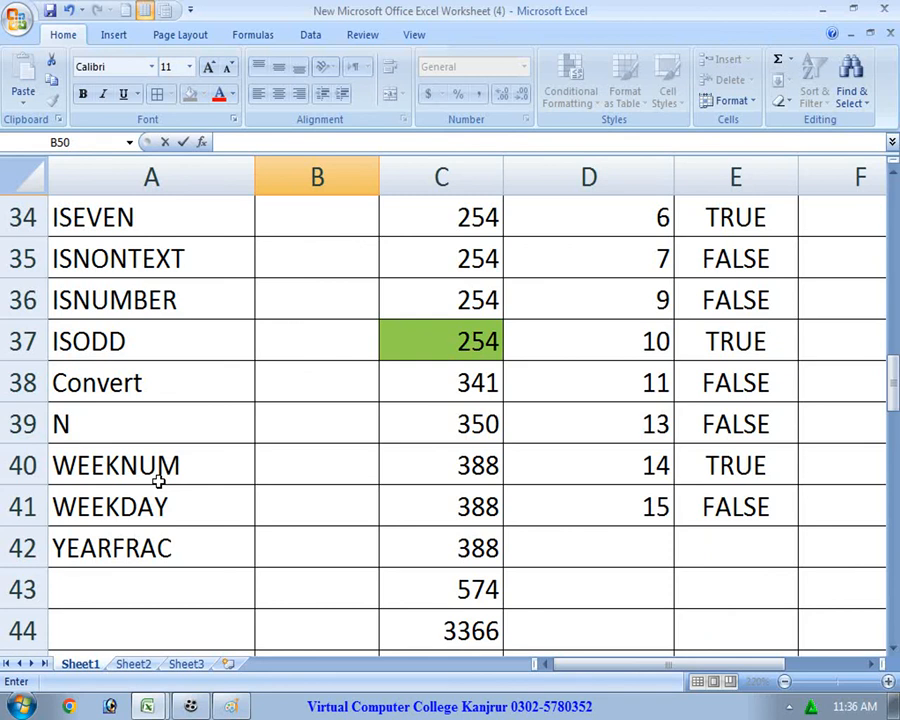
left_click(145, 507)
left_click(130, 548)
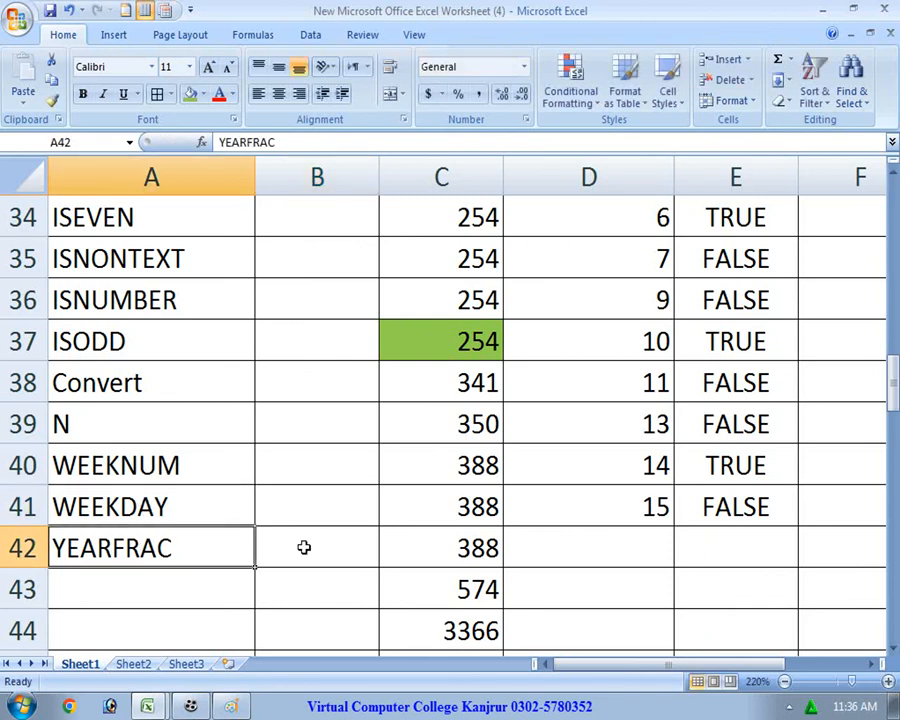
scroll(304, 547, "down", 2)
left_click(402, 519)
left_click(407, 539)
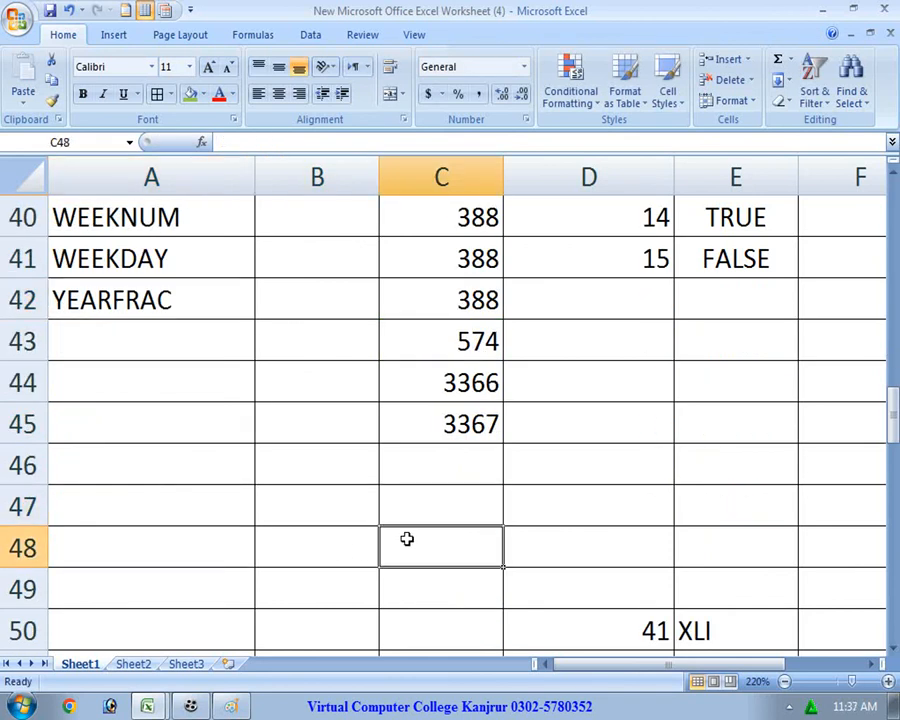
type("=weeknu")
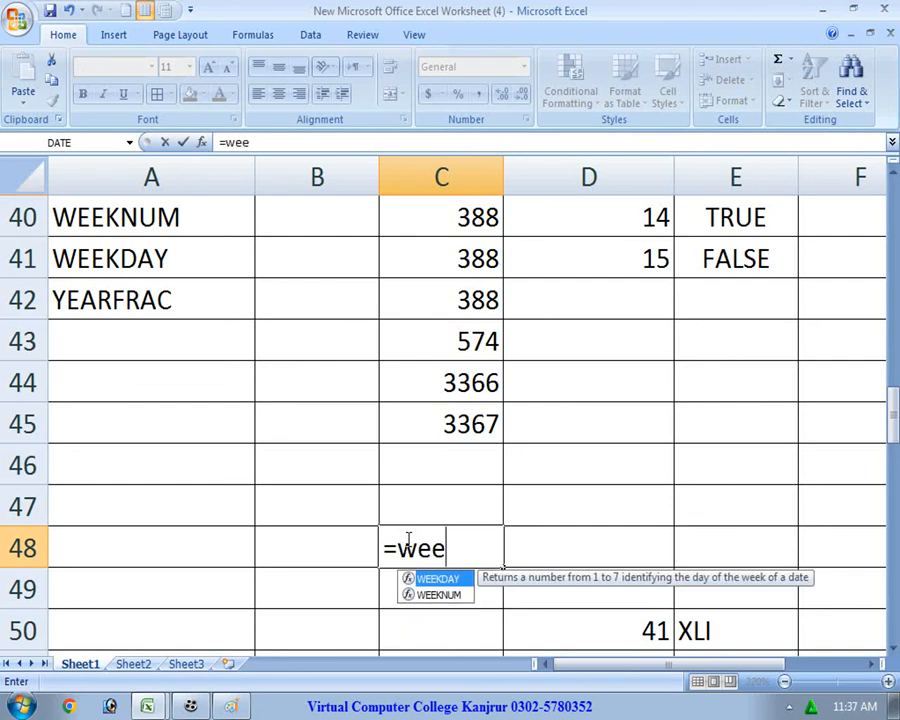
key("BackSpace")
key("BackSpace")
key("BackSpace")
key("BackSpace")
key("BackSpace")
key("BackSpace")
key("BackSpace")
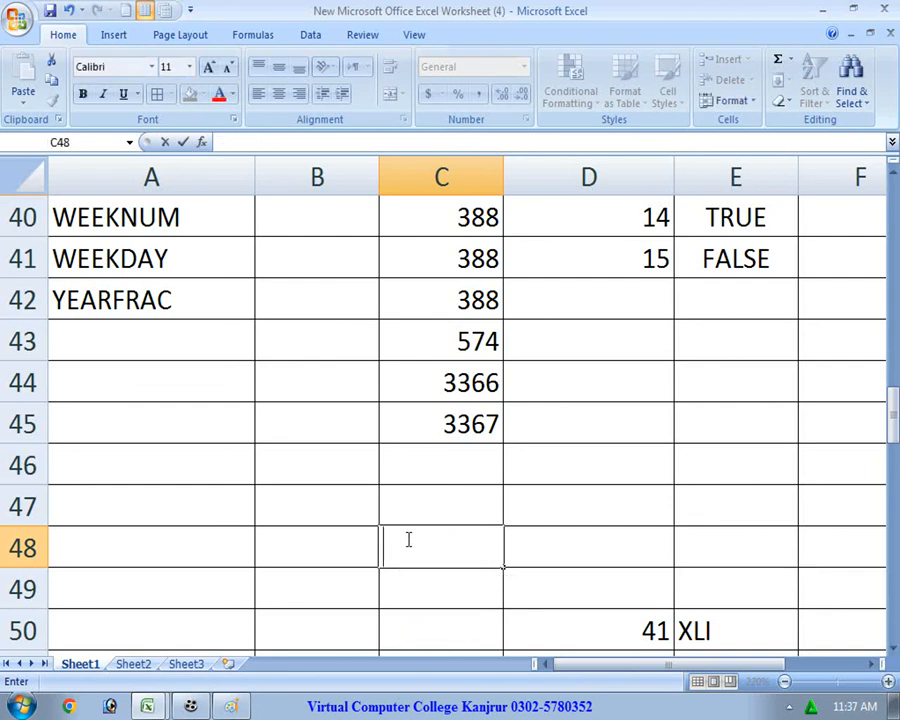
Enter the date 10/19/2022 in C48 and calculate its week number in D48 with WEEKNUM.
type("10/19/2022")
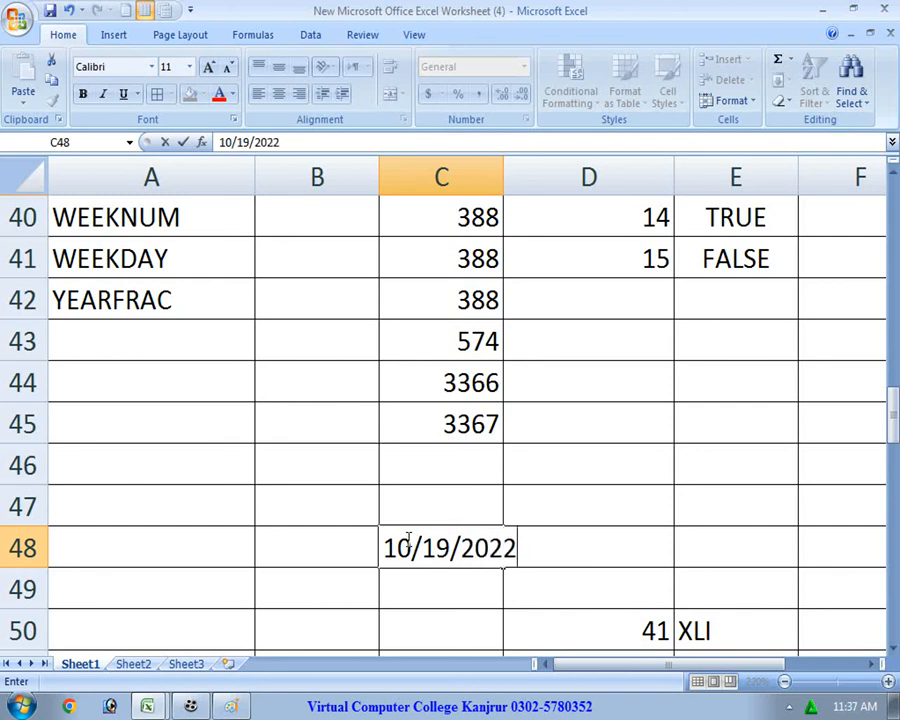
key("Return")
key("Right")
key("Up")
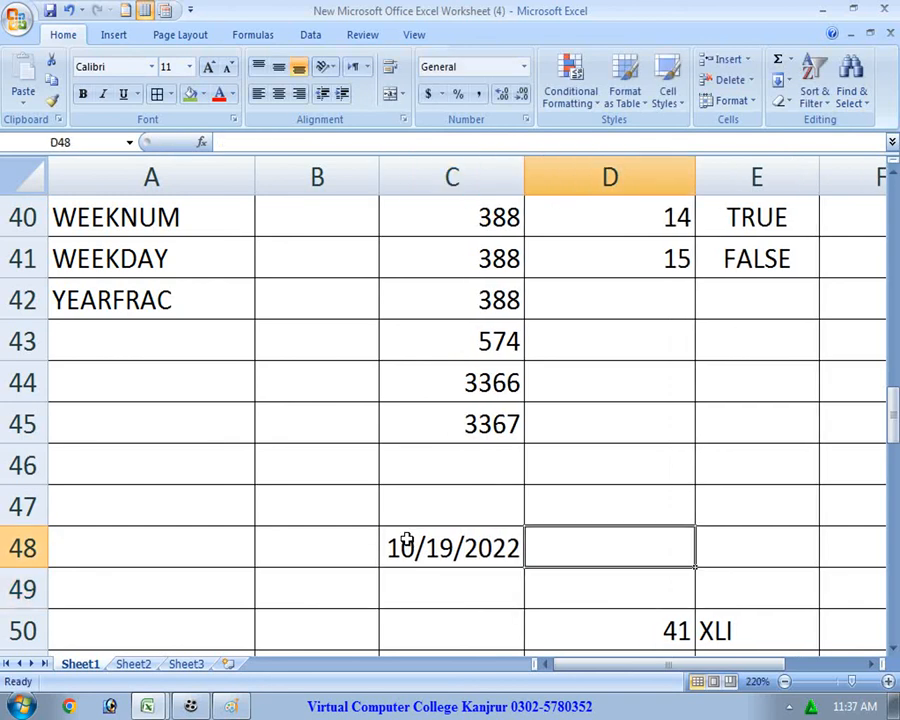
type("=wee")
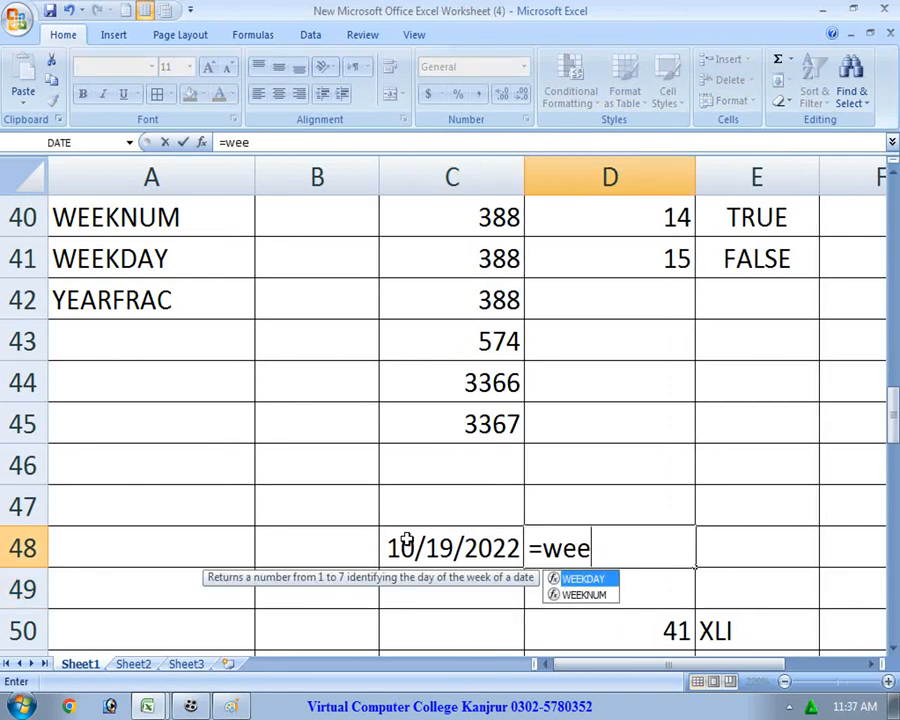
type("knum(")
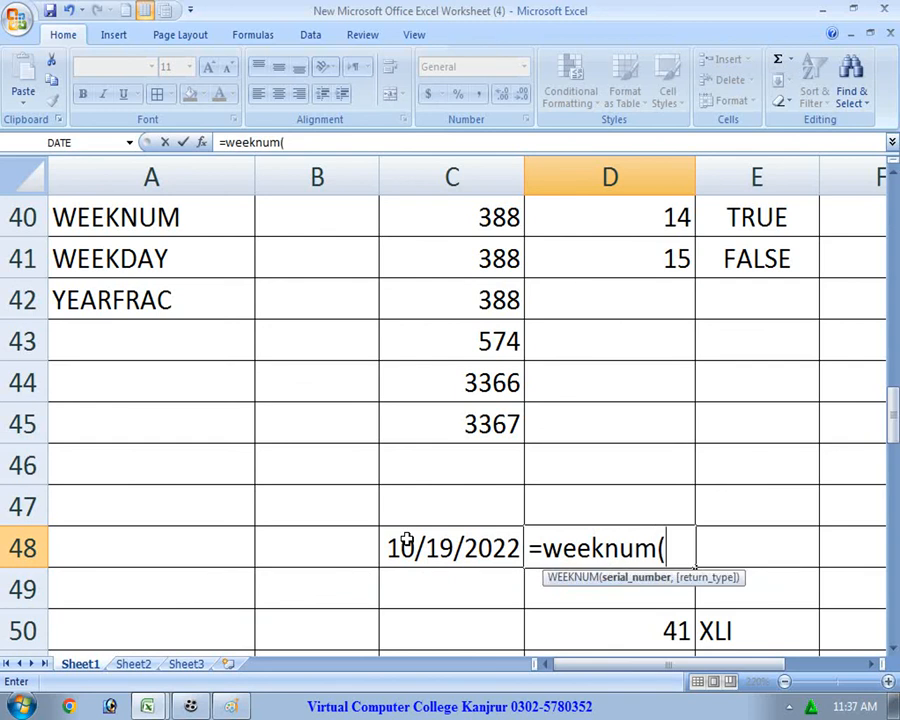
left_click(449, 547)
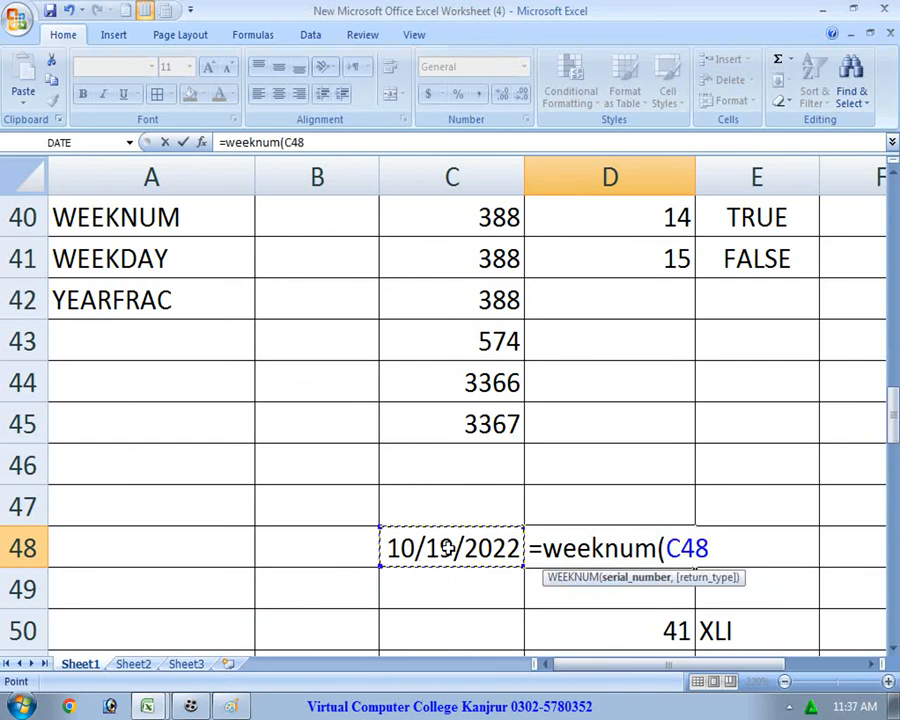
key("Return")
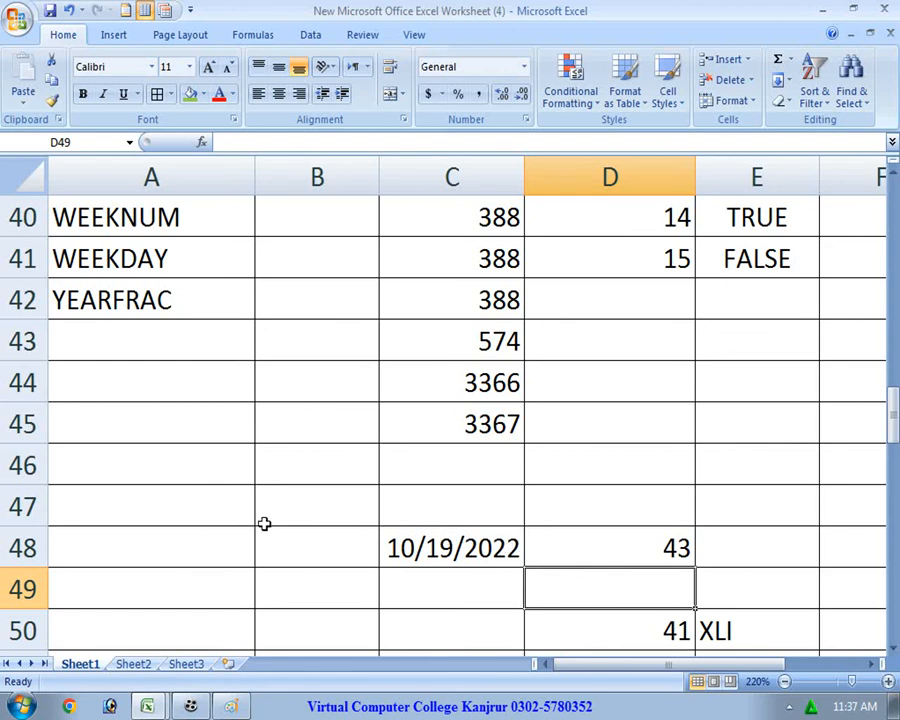
Calculate the weekday number of the C48 date in C49 with WEEKDAY and check it against the system calendar.
left_click(419, 590)
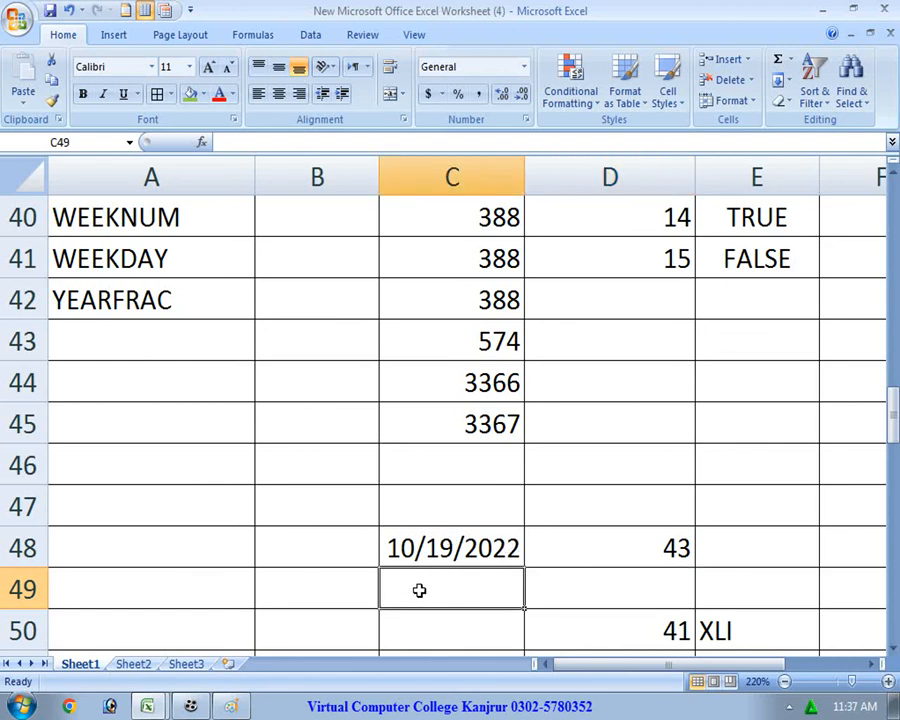
type("=")
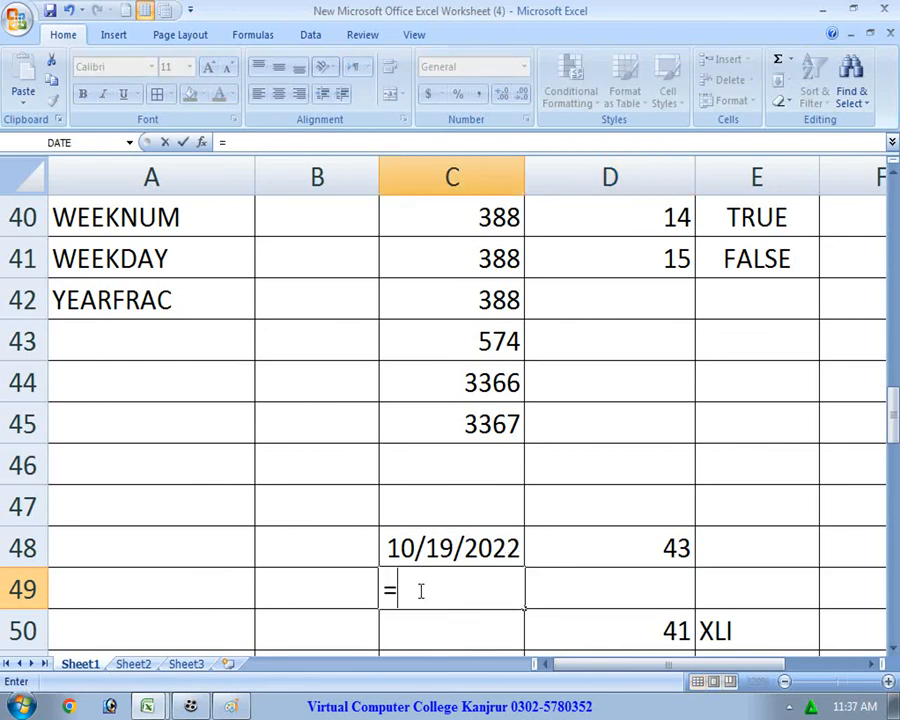
type("weekd")
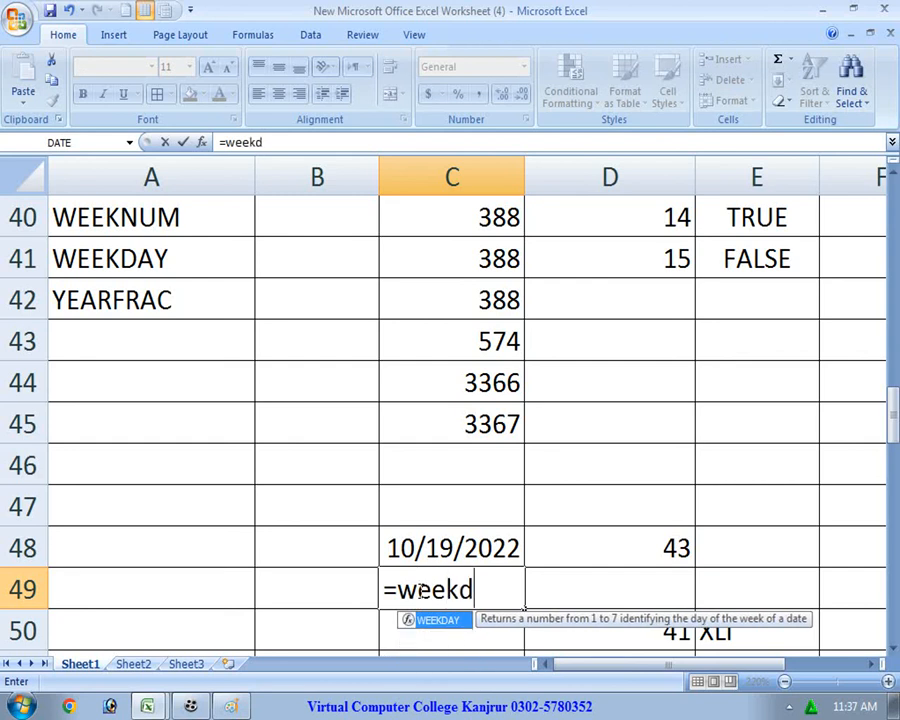
type("ay(")
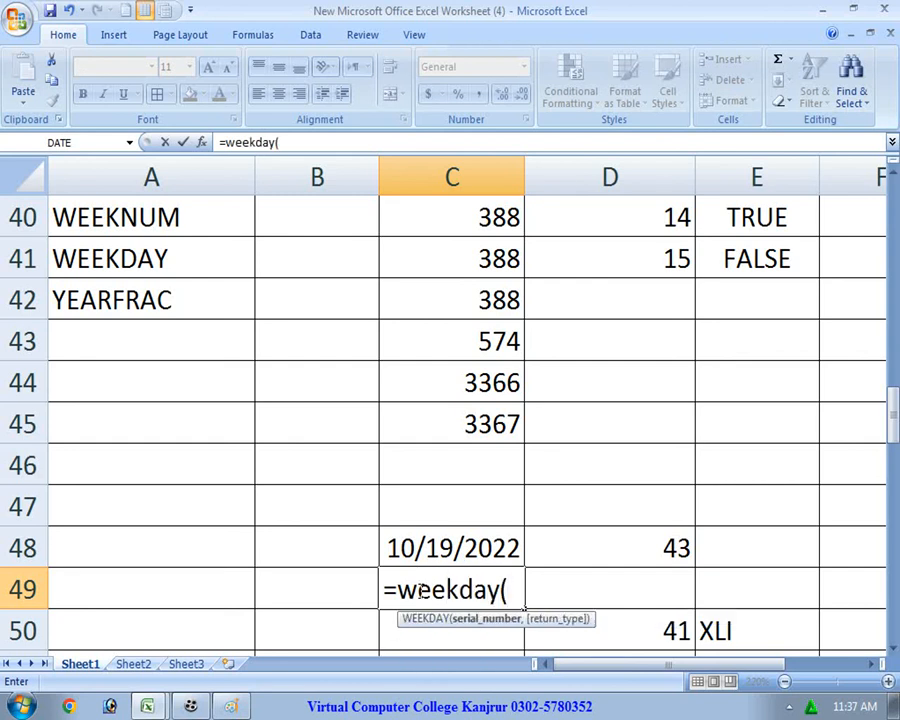
left_click(415, 560)
key("Return")
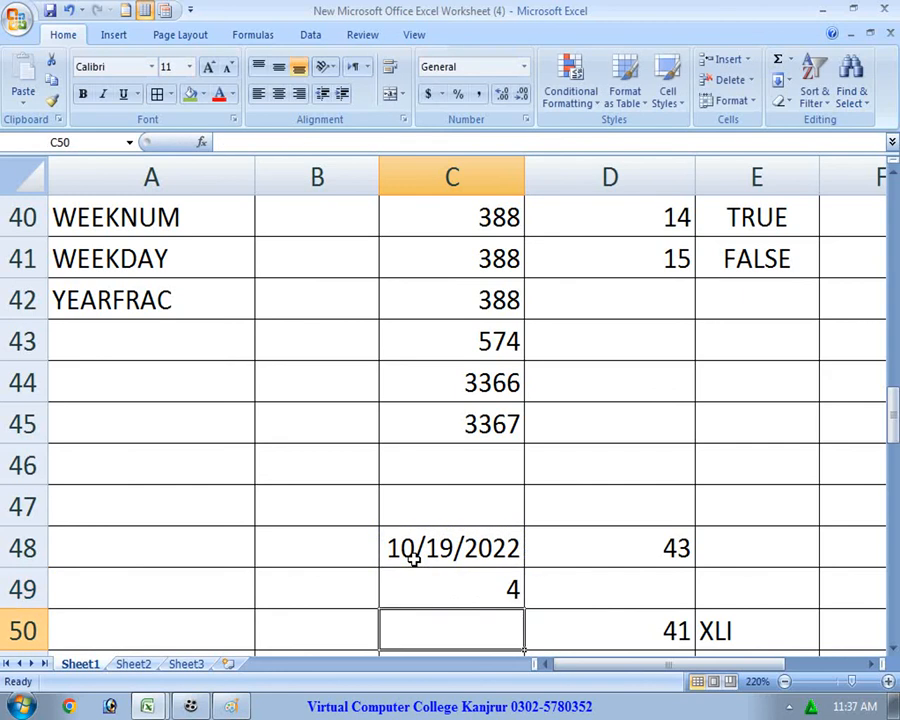
left_click(855, 706)
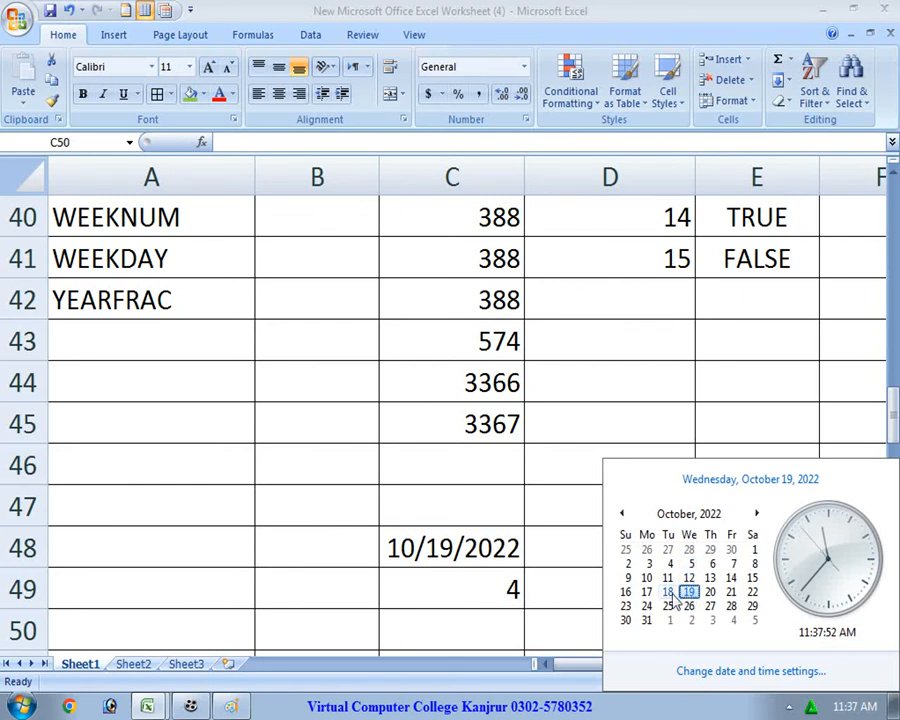
left_click(200, 530)
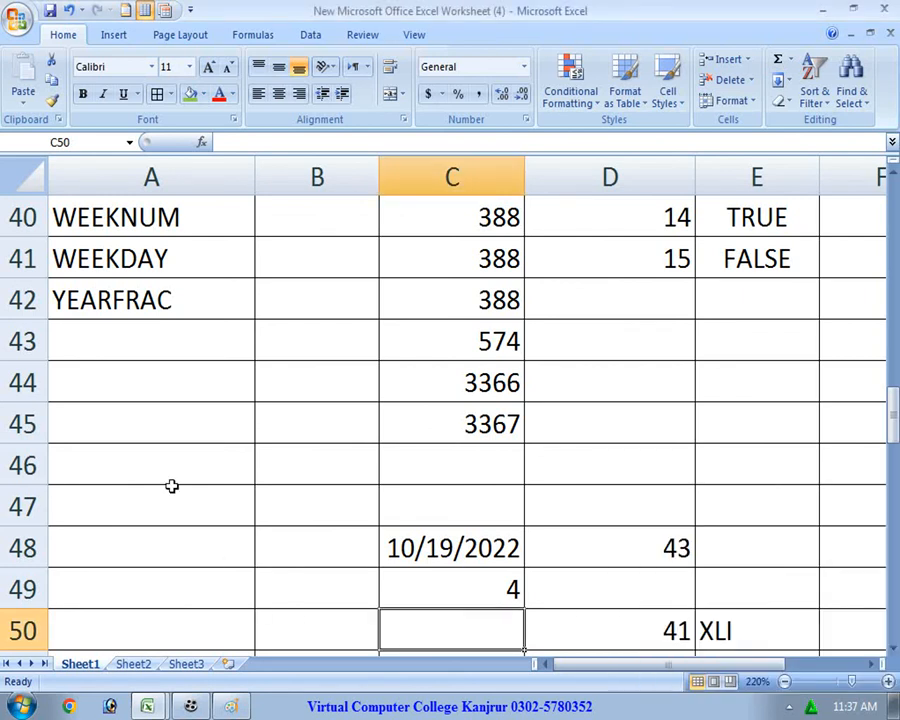
left_click(172, 468)
left_click(120, 293)
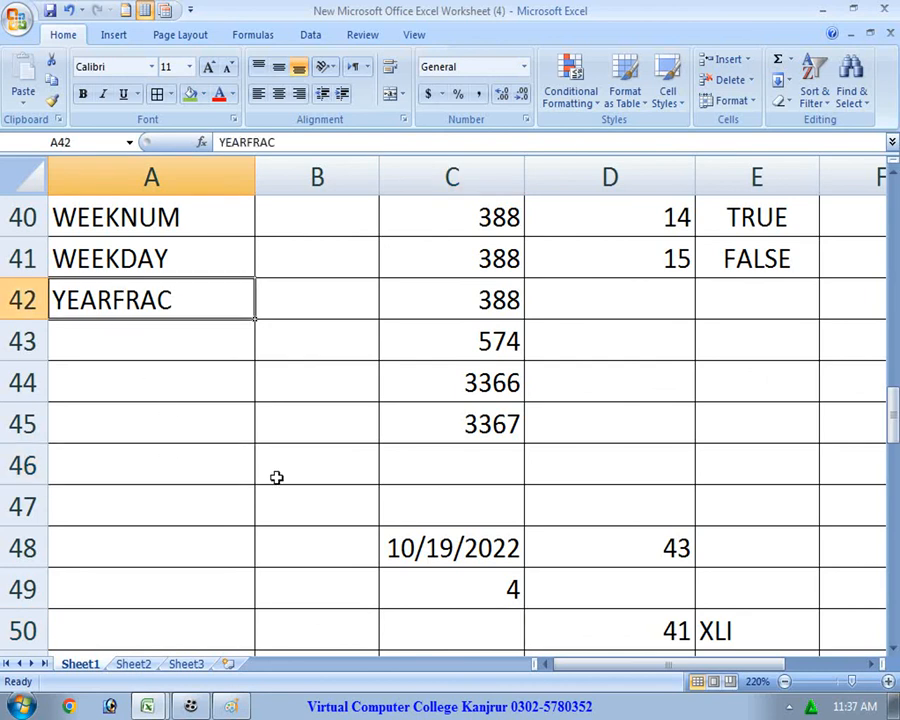
scroll(270, 478, "down", 1)
left_click(308, 519)
type("=")
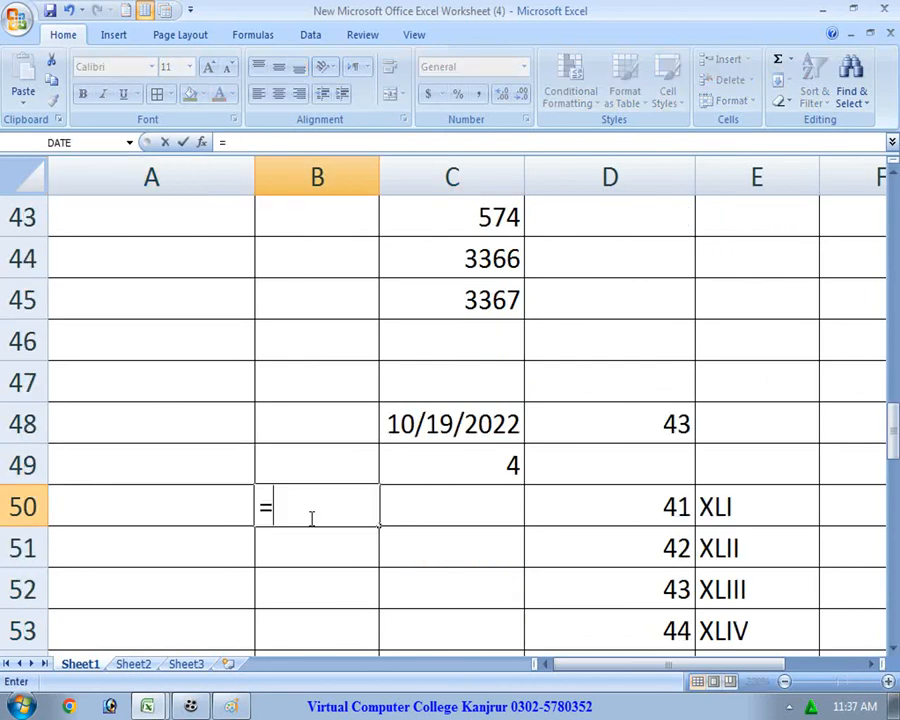
type("year")
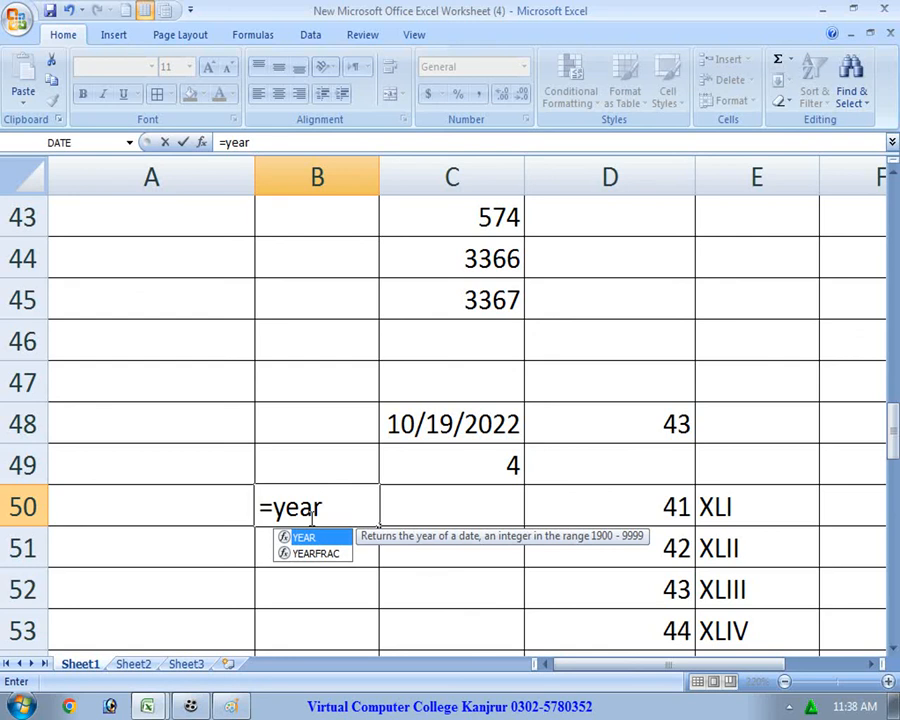
double_click(306, 552)
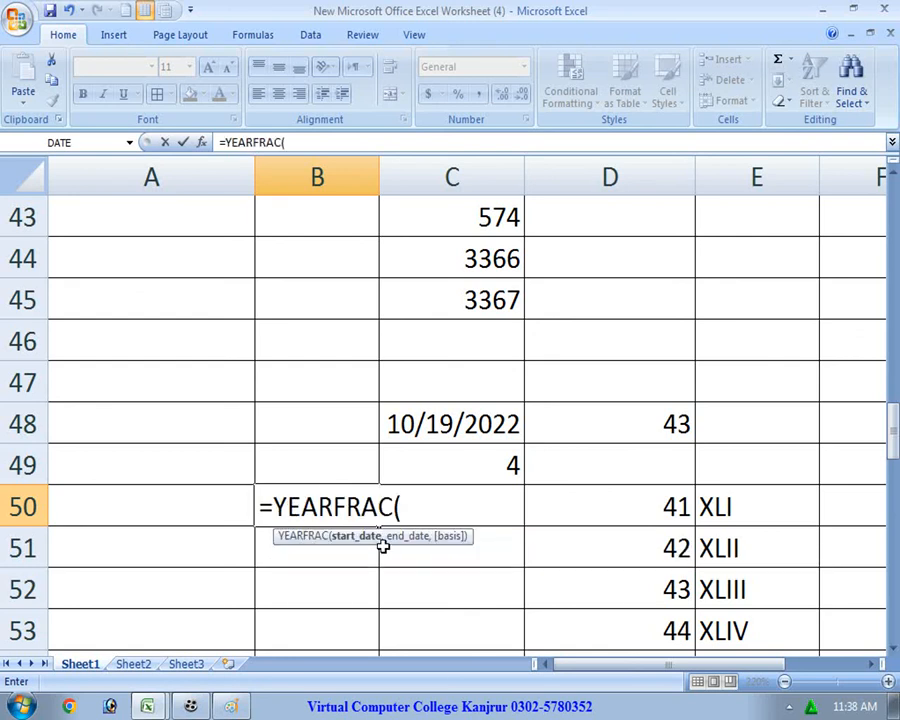
key("BackSpace")
key("BackSpace")
key("BackSpace")
key("BackSpace")
key("BackSpace")
key("BackSpace")
key("BackSpace")
key("BackSpace")
key("BackSpace")
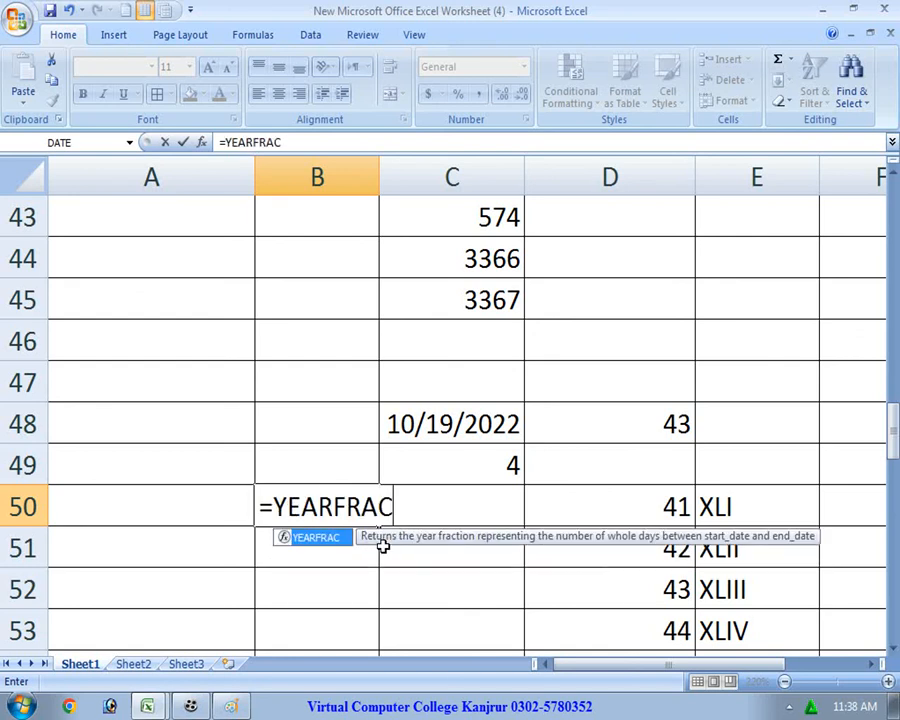
key("Escape")
key("Return")
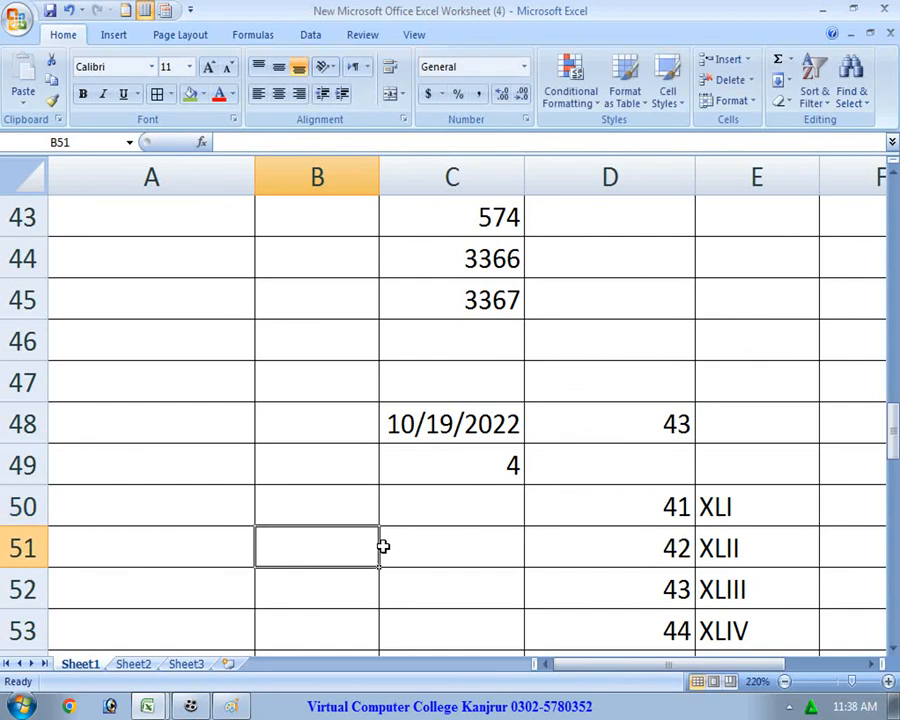
Enter the start date 1/1/1998 in B51 and the end date 1/1/2022 in C51.
type("1/1")
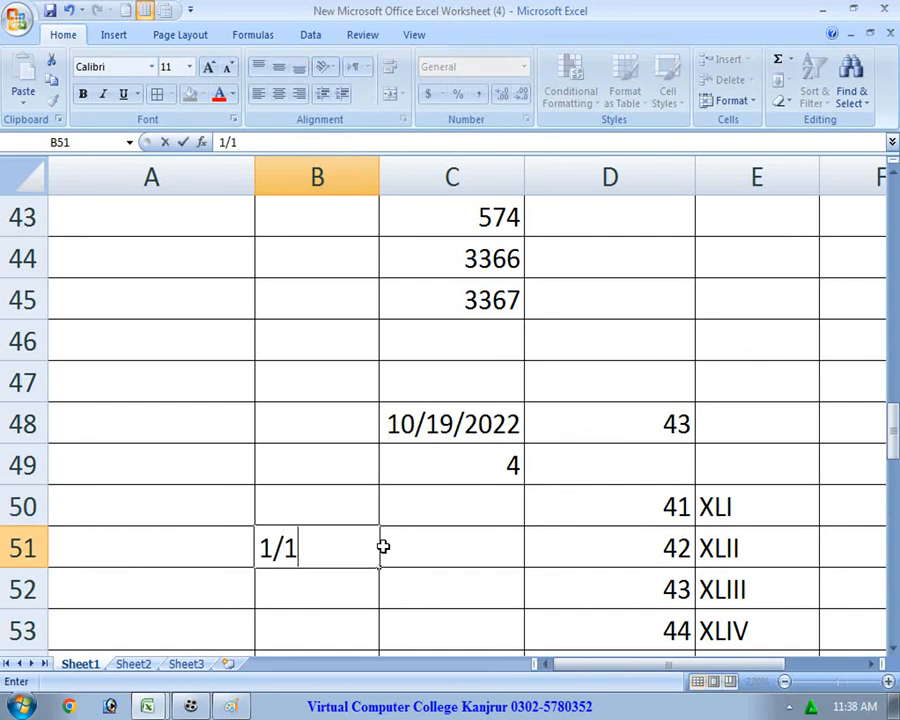
type("/1998")
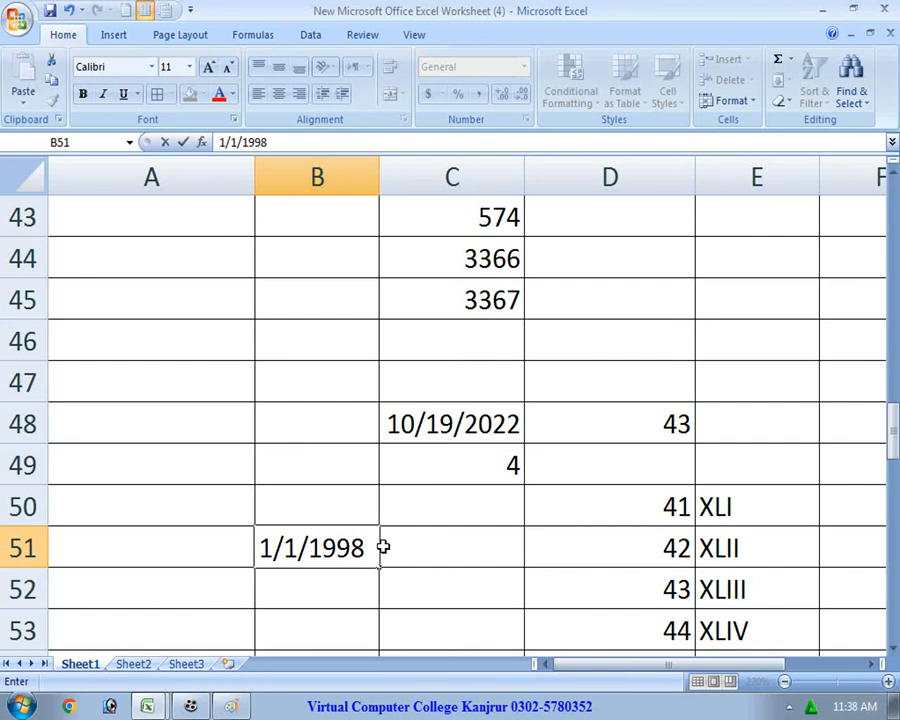
key("Return")
left_click(383, 547)
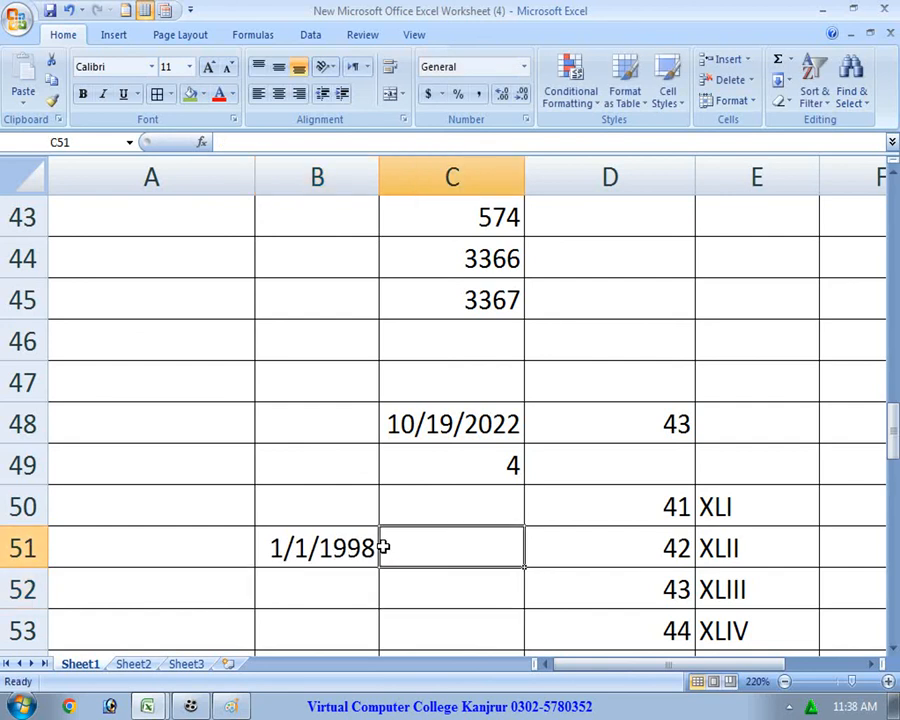
type("1/")
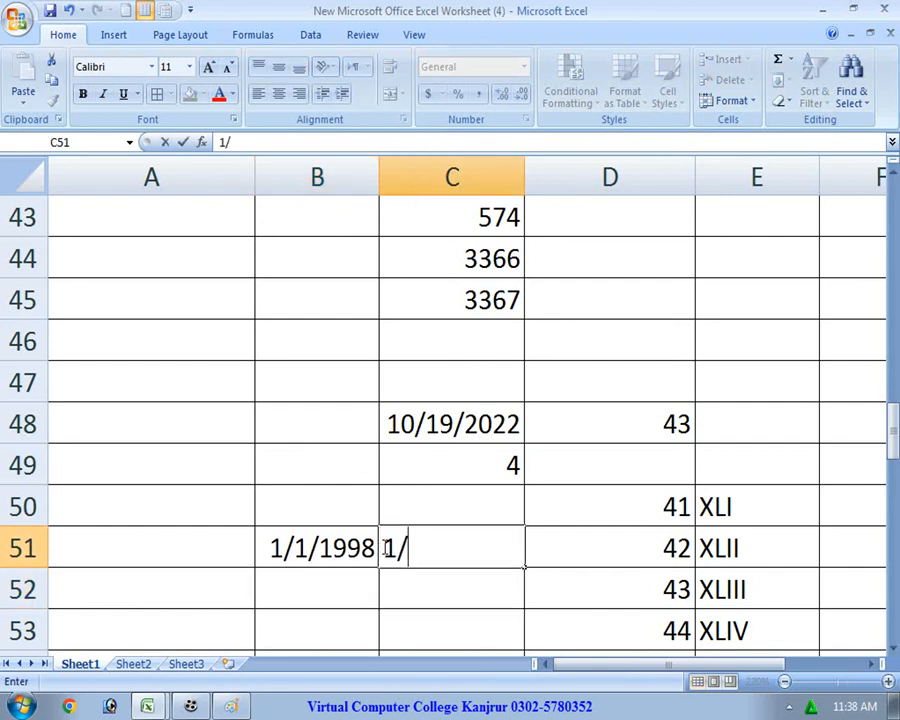
type("1/2022")
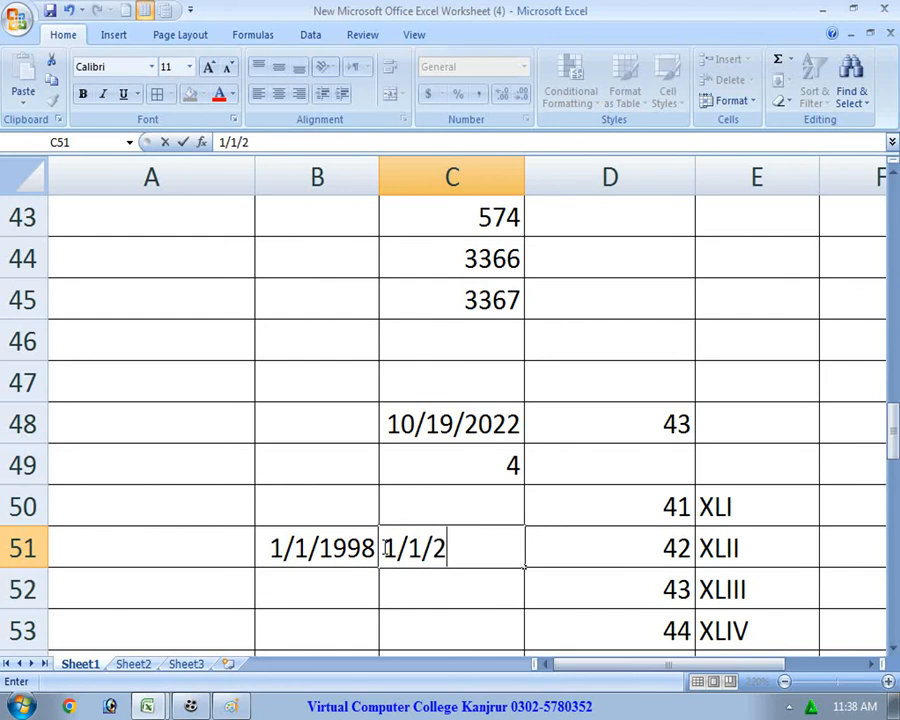
key("Return")
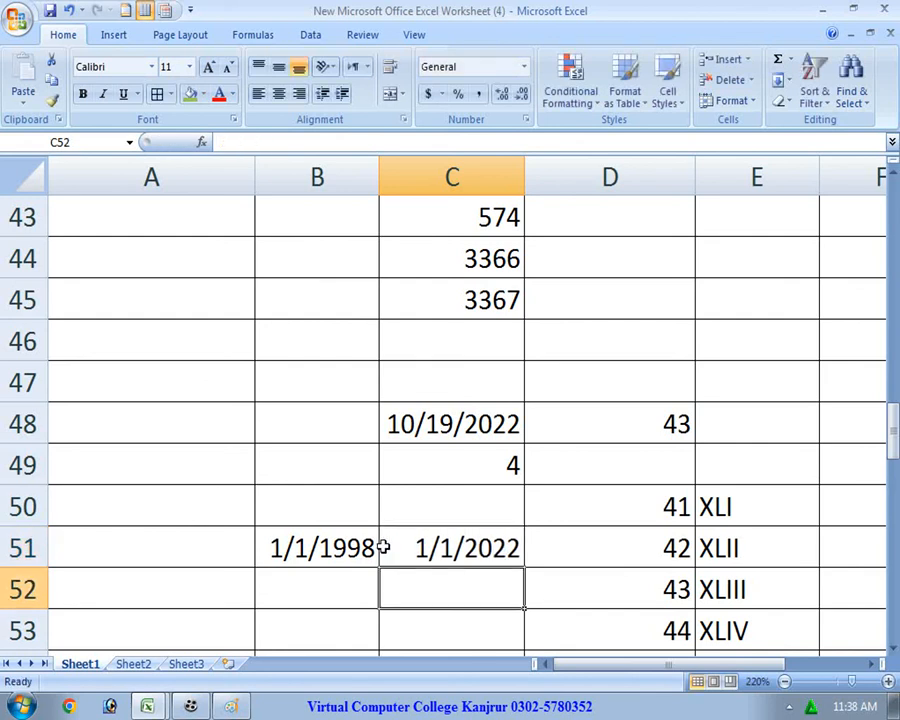
Clear the numbers and Roman numerals from cells D50:E52.
key("Right")
key("Up")
left_click_drag(660, 506, 725, 585)
key("Delete")
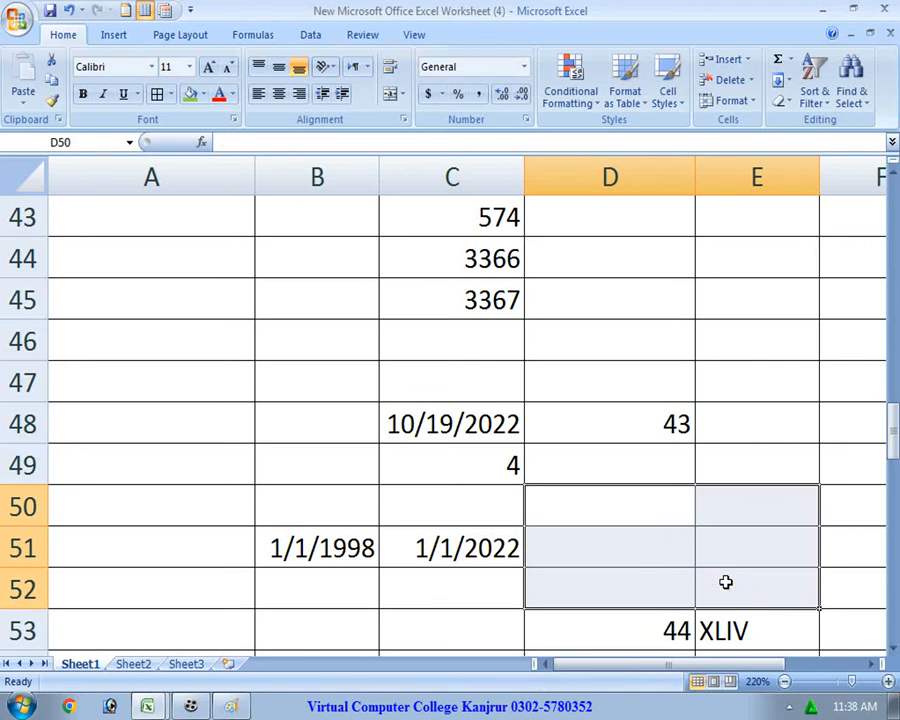
Calculate the years between the dates in B51 and C51 in cell D51 with YEARFRAC.
left_click(585, 547)
type("=y")
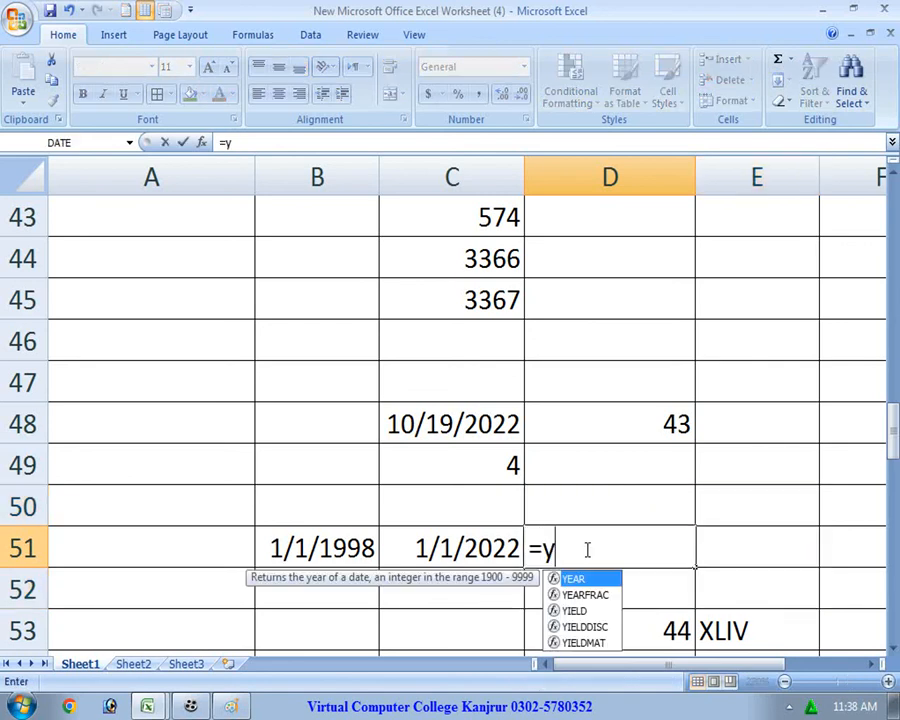
type("ear")
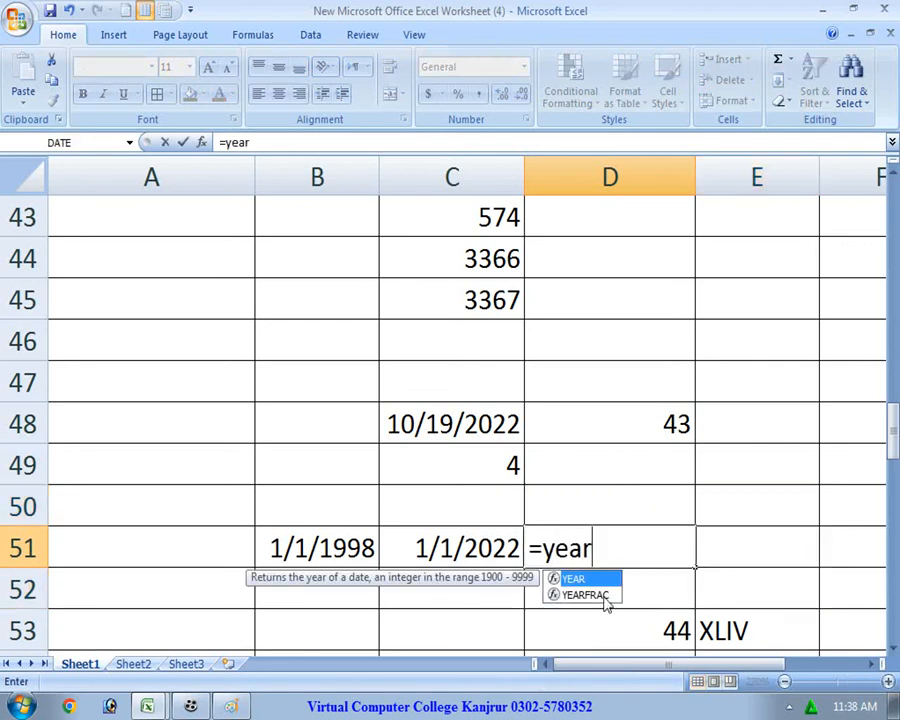
double_click(585, 594)
left_click(333, 547)
type(",")
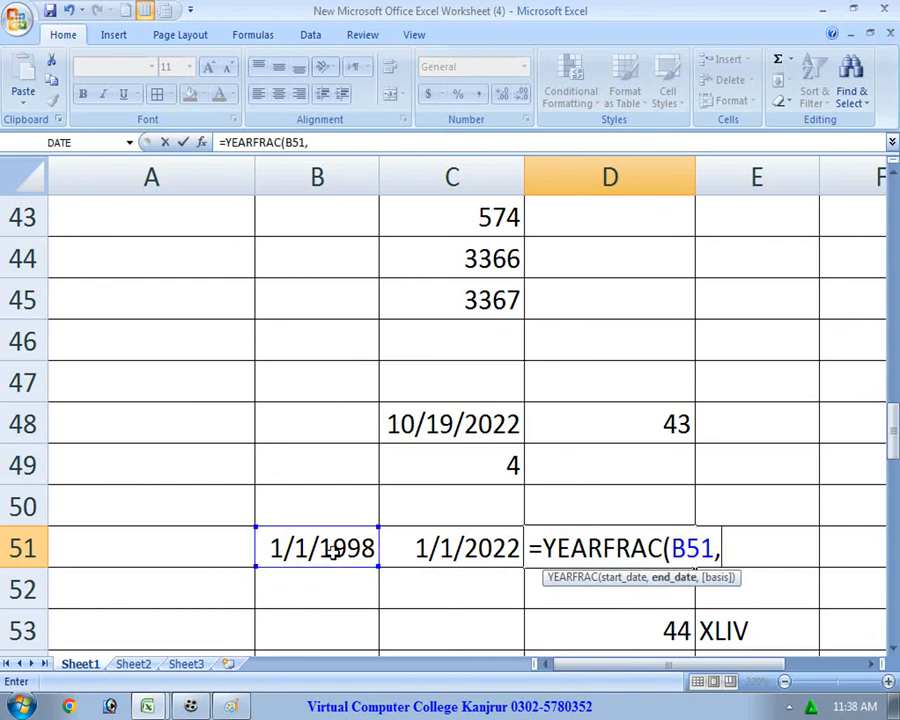
left_click(462, 546)
key("Return")
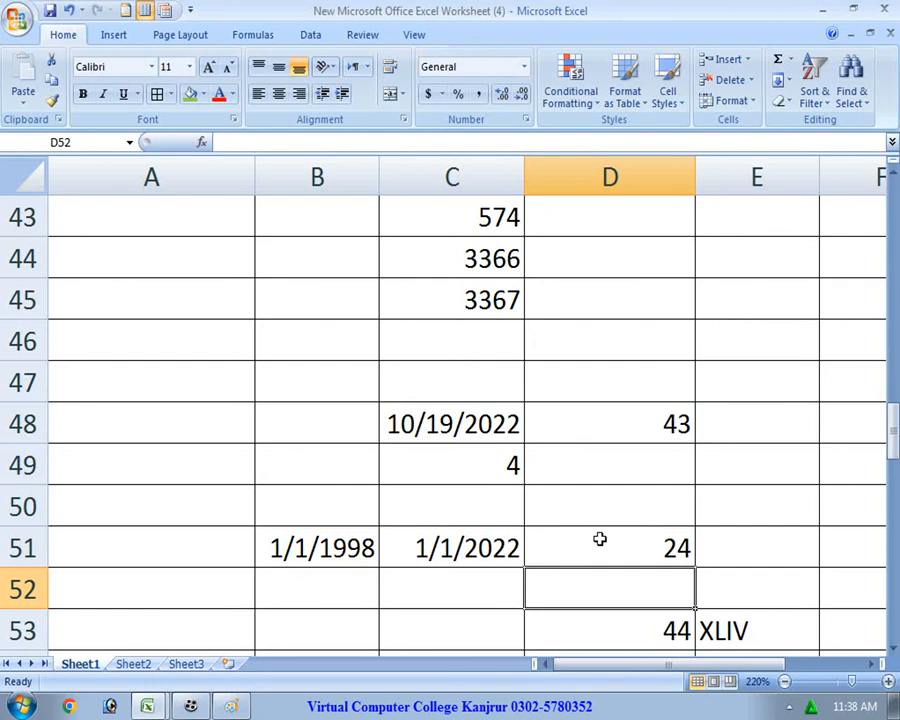
Change the end date in C51 to 10/19/2022.
left_click(425, 547)
double_click(425, 547)
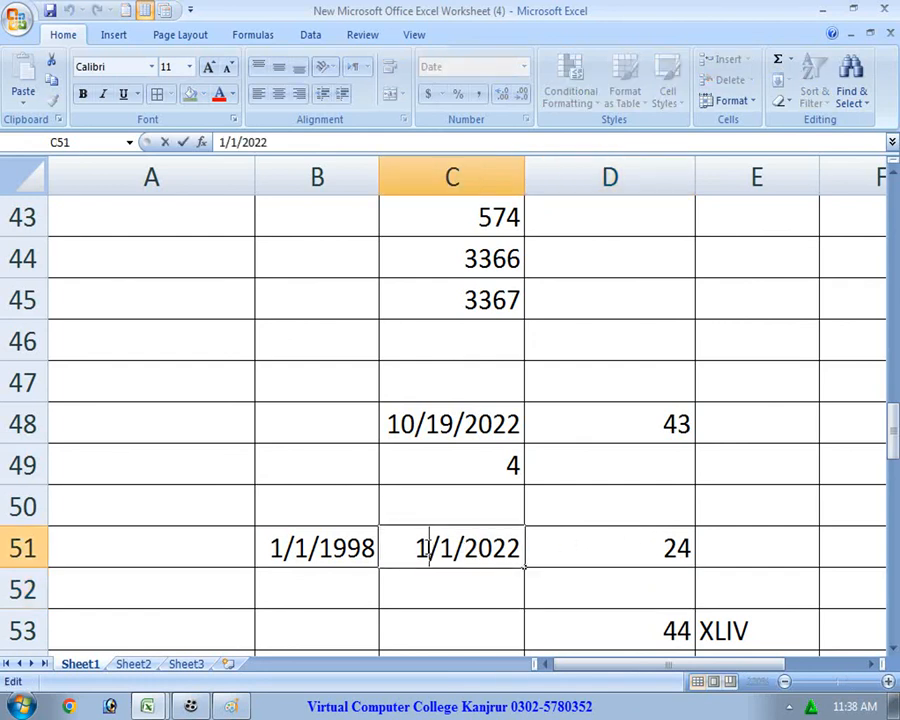
type("0/1")
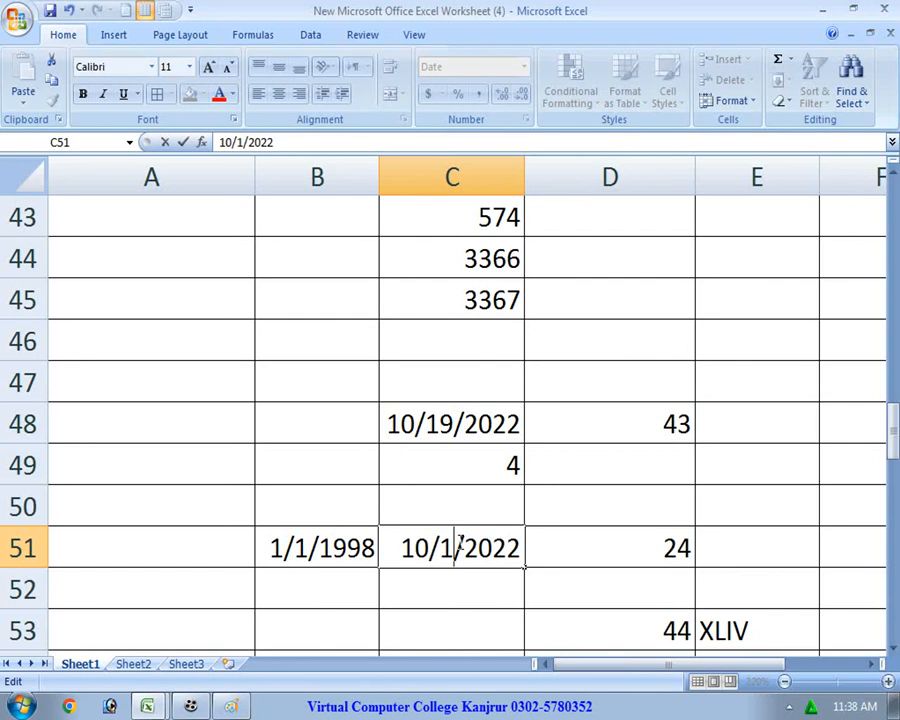
type("9")
key("Return")
Apply the Fraction number format to the YEARFRAC result in D51.
left_click(655, 544)
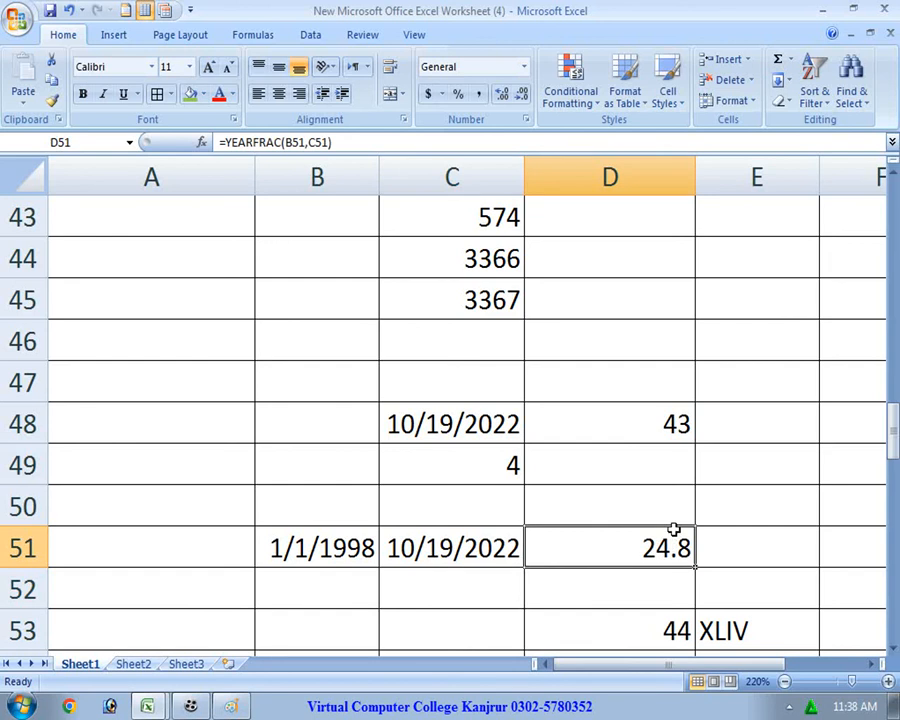
left_click(523, 67)
scroll(590, 300, "down", 1)
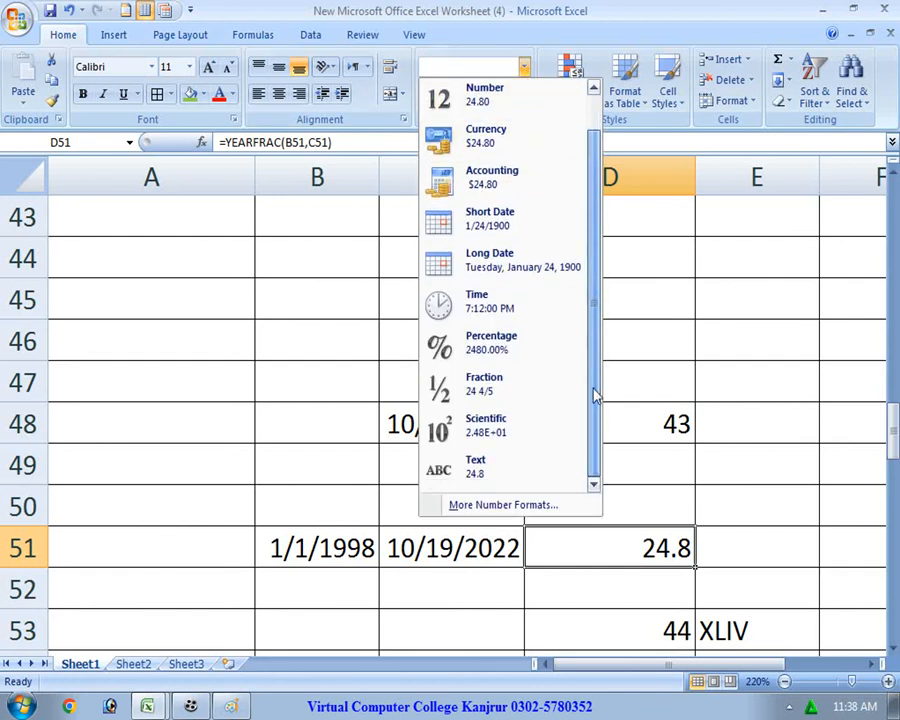
left_click(505, 395)
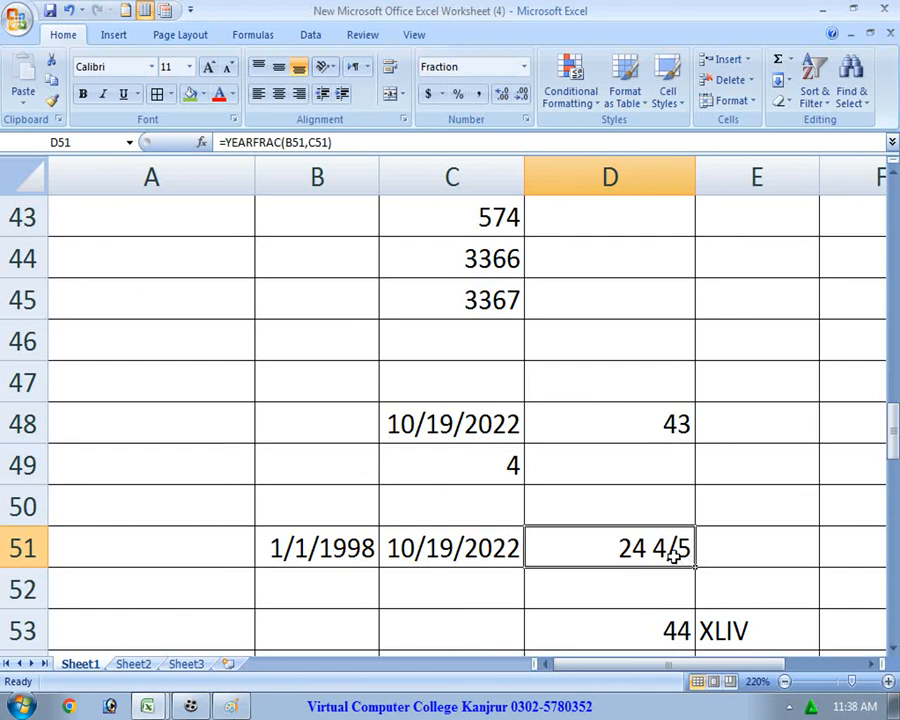
scroll(341, 577, "up", 4)
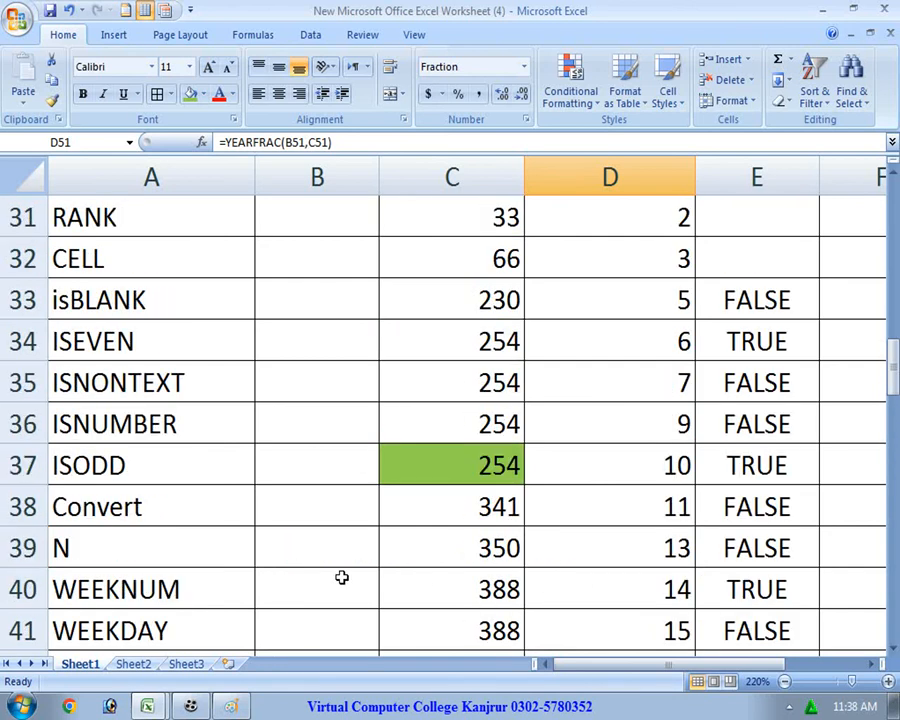
scroll(341, 577, "up", 5)
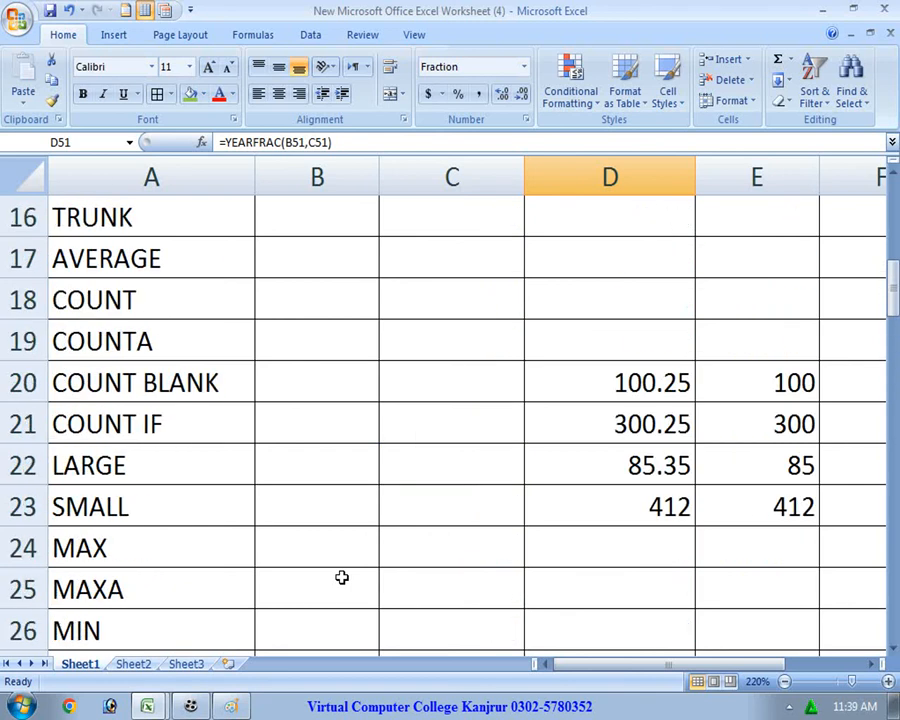
scroll(341, 577, "up", 3)
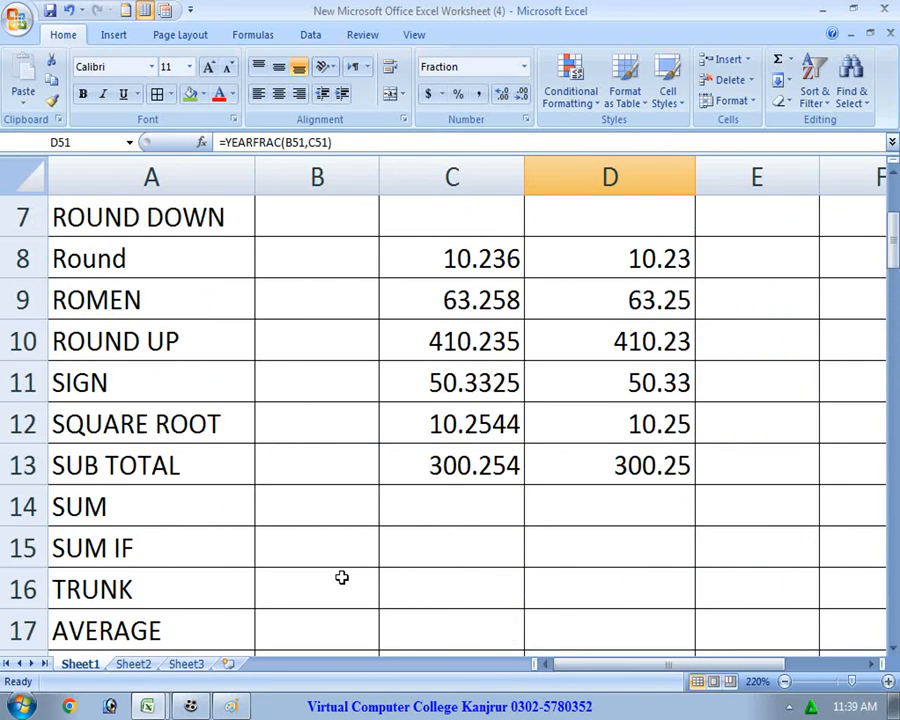